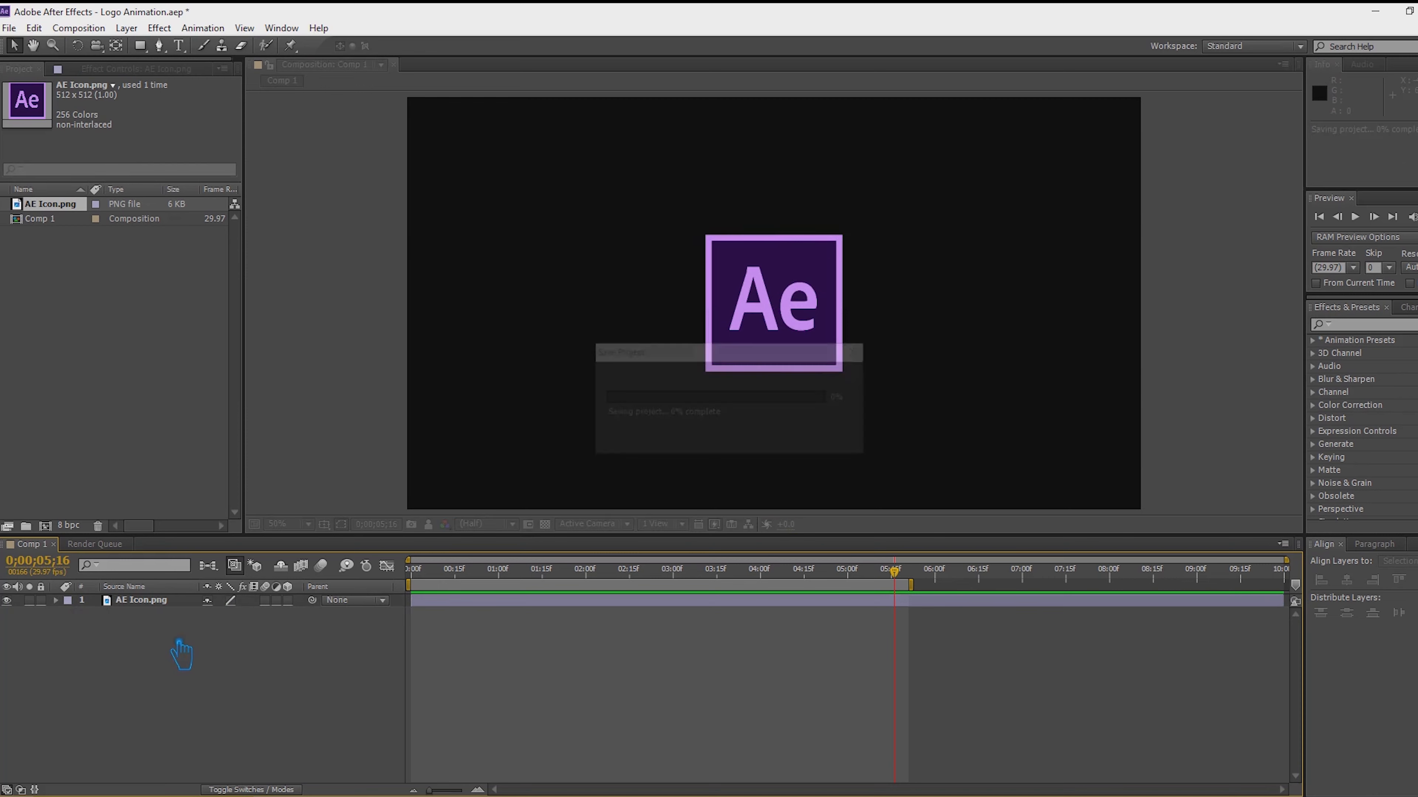
# Pre-compose the AE Icon.png layer as Logo, moving all attributes into the new composition, and save the project.
pyautogui.click(254, 483)
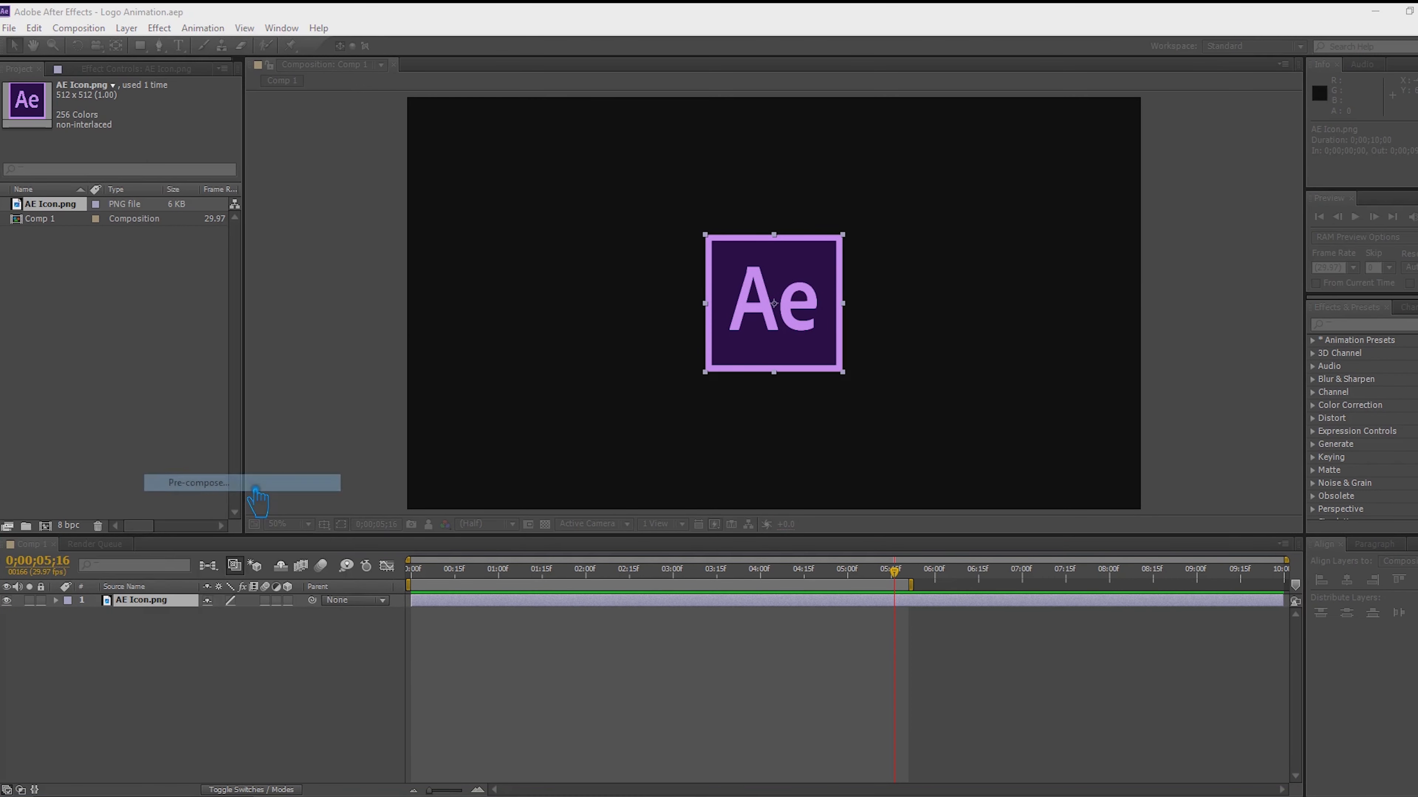
pyautogui.click(625, 417)
pyautogui.click(739, 333)
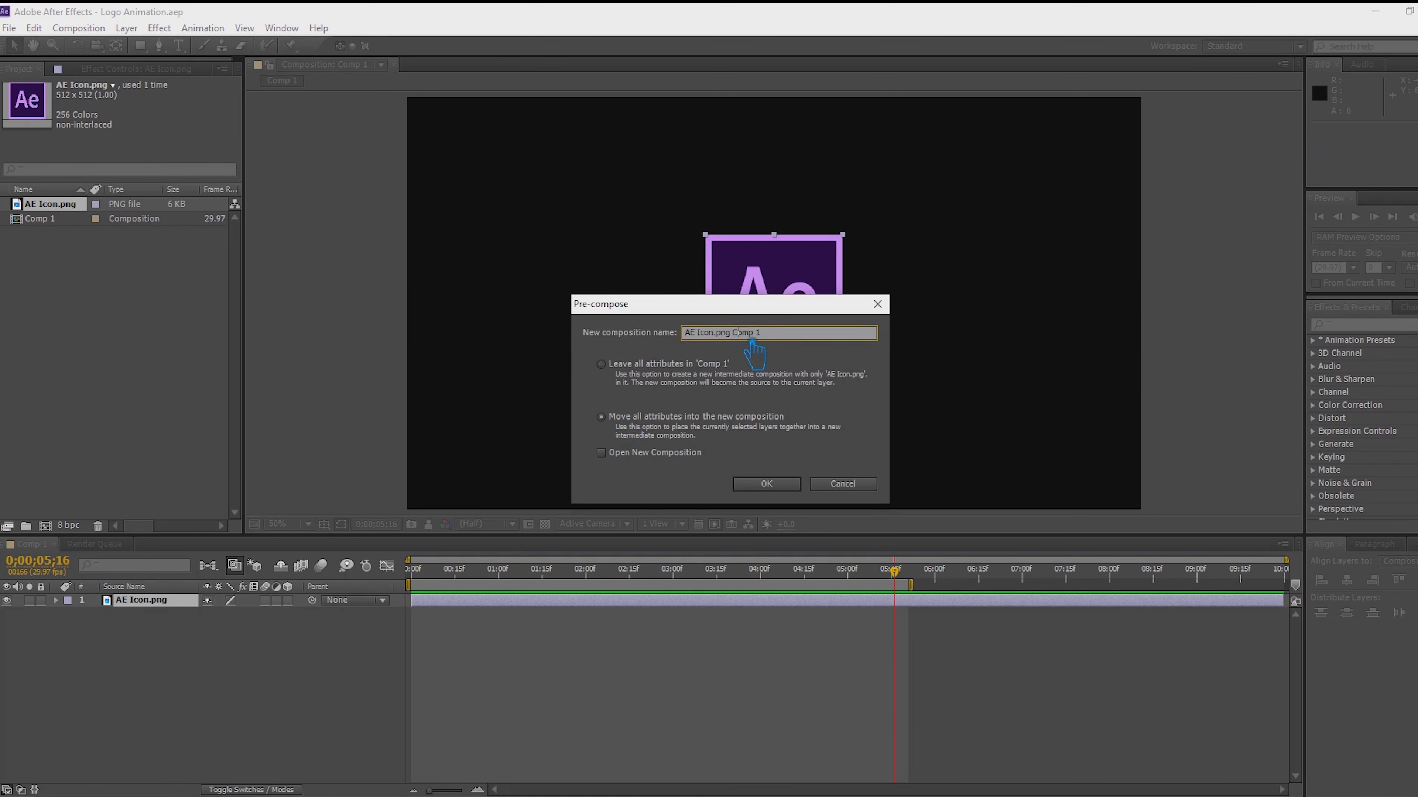
pyautogui.moveTo(793, 335); pyautogui.dragTo(484, 341)
pyautogui.write('Logo')
pyautogui.click(783, 485)
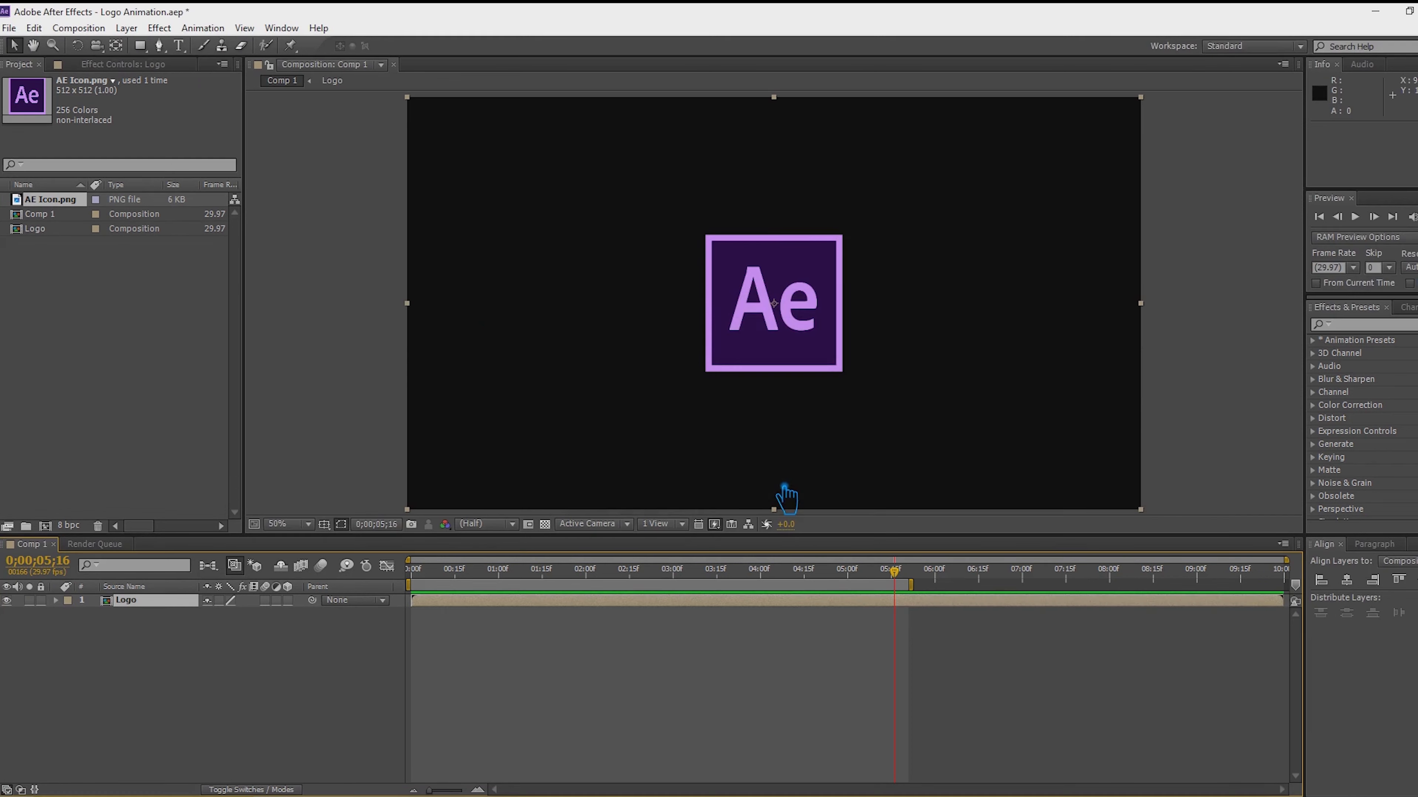
pyautogui.hotkey('ctrl', 's')
# Find the Shatter effect, apply it to the Logo layer, and set its view to Rendered.
pyautogui.click(1379, 328)
pyautogui.write('shatt')
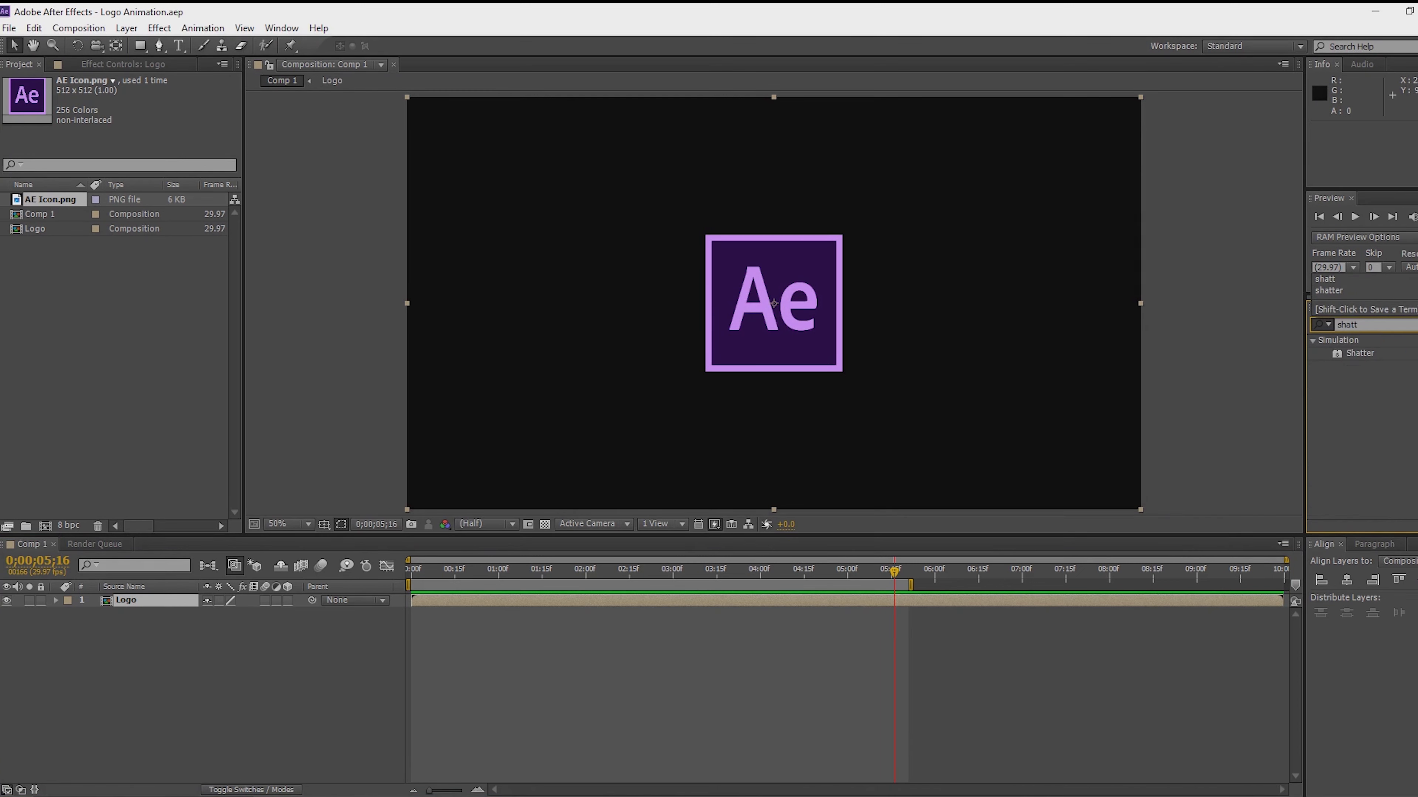
pyautogui.moveTo(1360, 353); pyautogui.dragTo(166, 620)
pyautogui.click(163, 111)
pyautogui.click(187, 124)
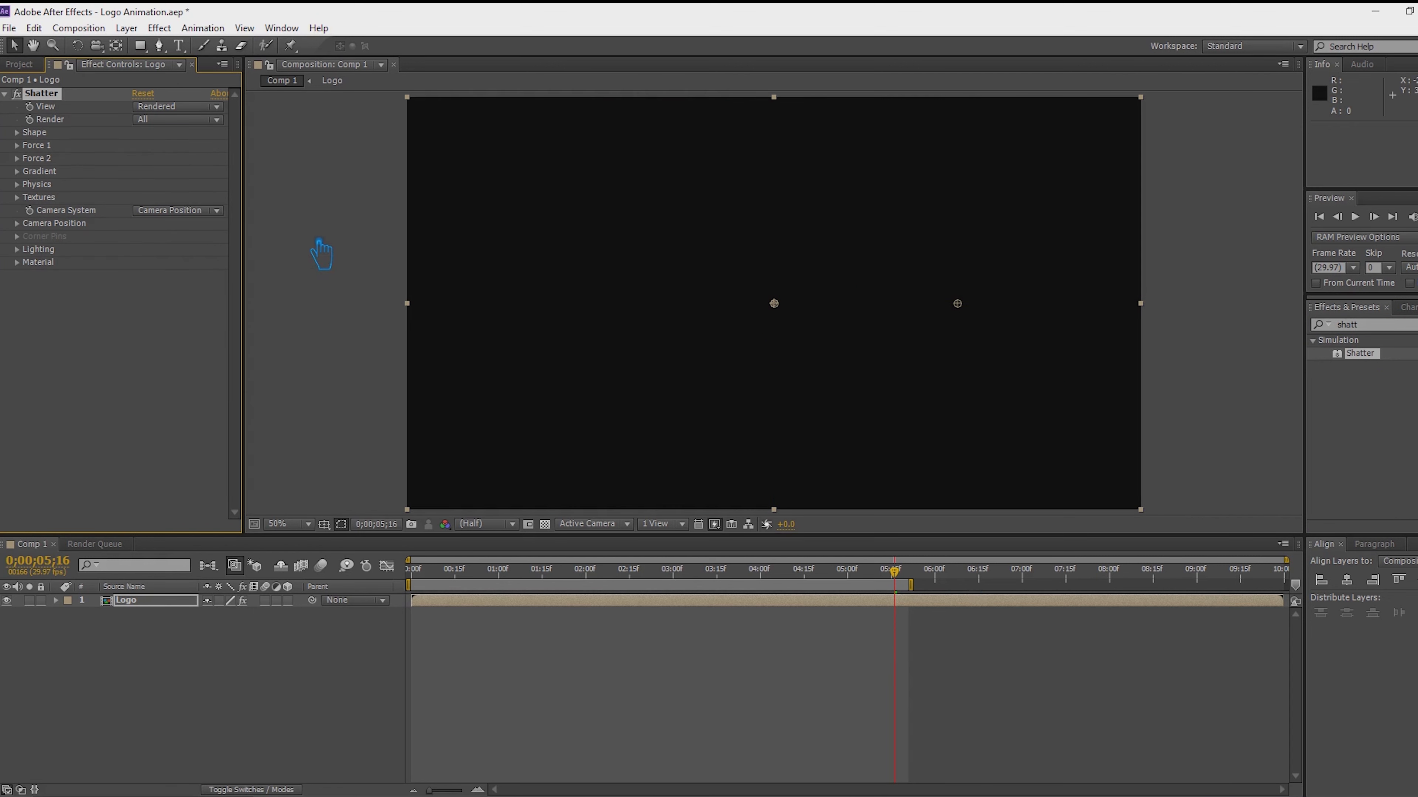
# Go to 0;00;00;06 and set the repetitions of the Shatter shape to 200.
pyautogui.moveTo(865, 587); pyautogui.dragTo(444, 606)
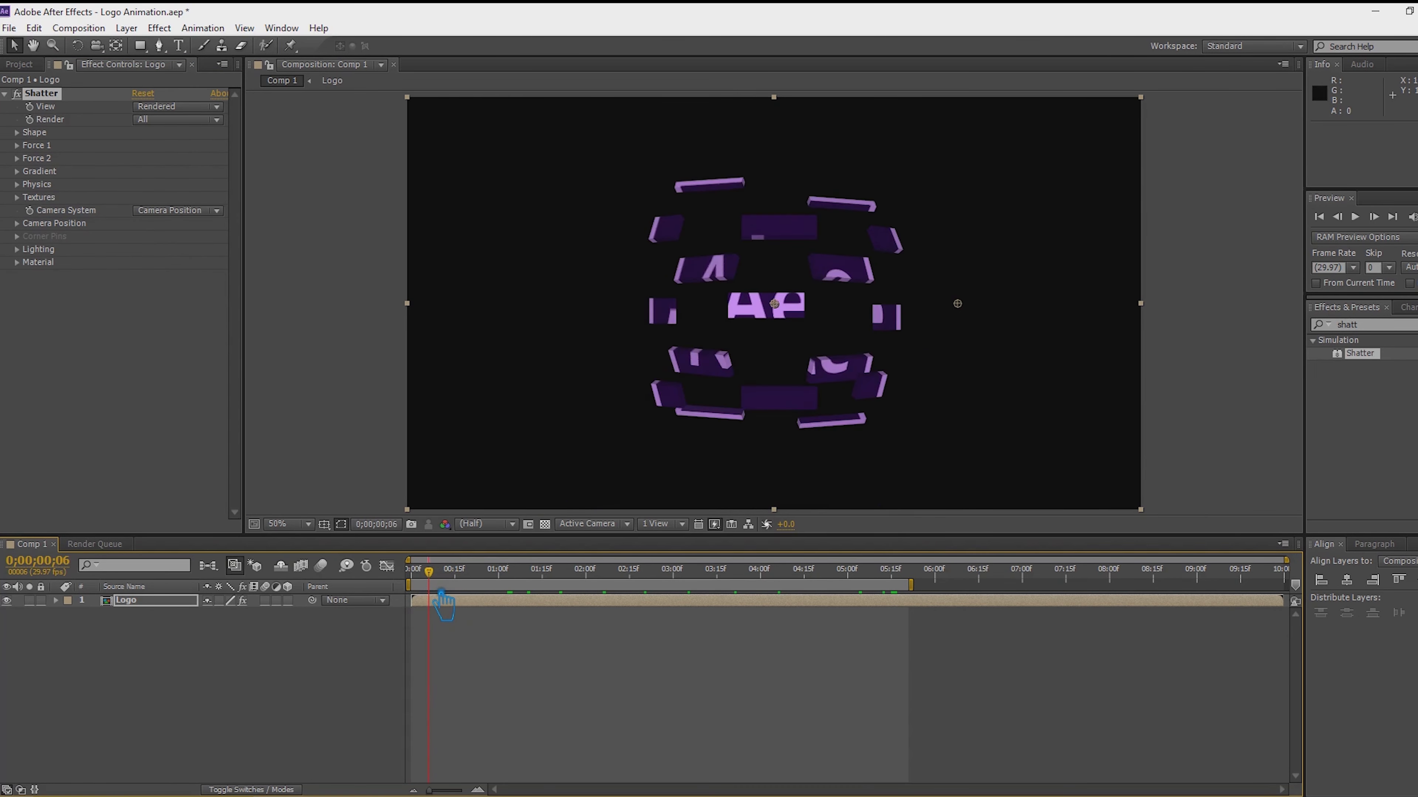
pyautogui.click(16, 132)
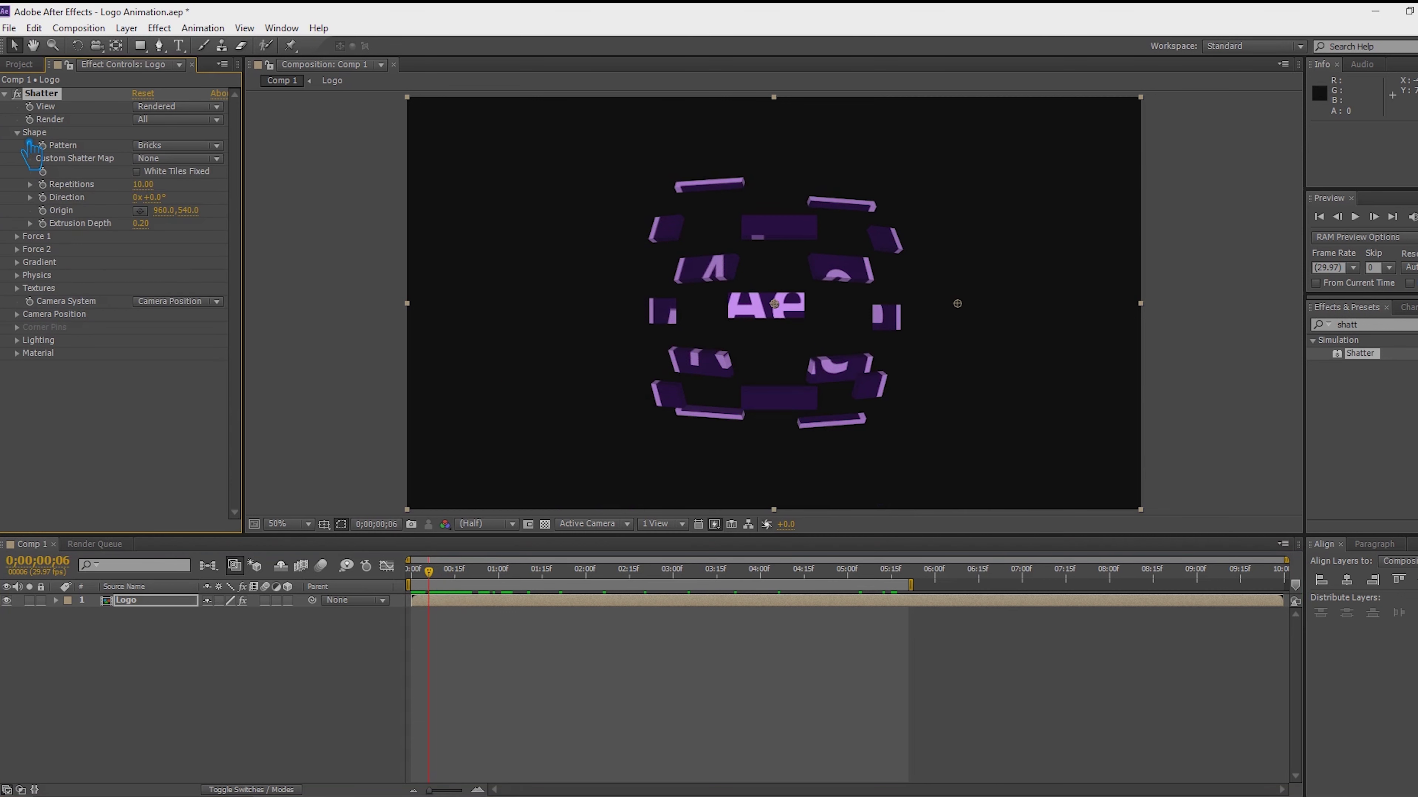
pyautogui.click(143, 185)
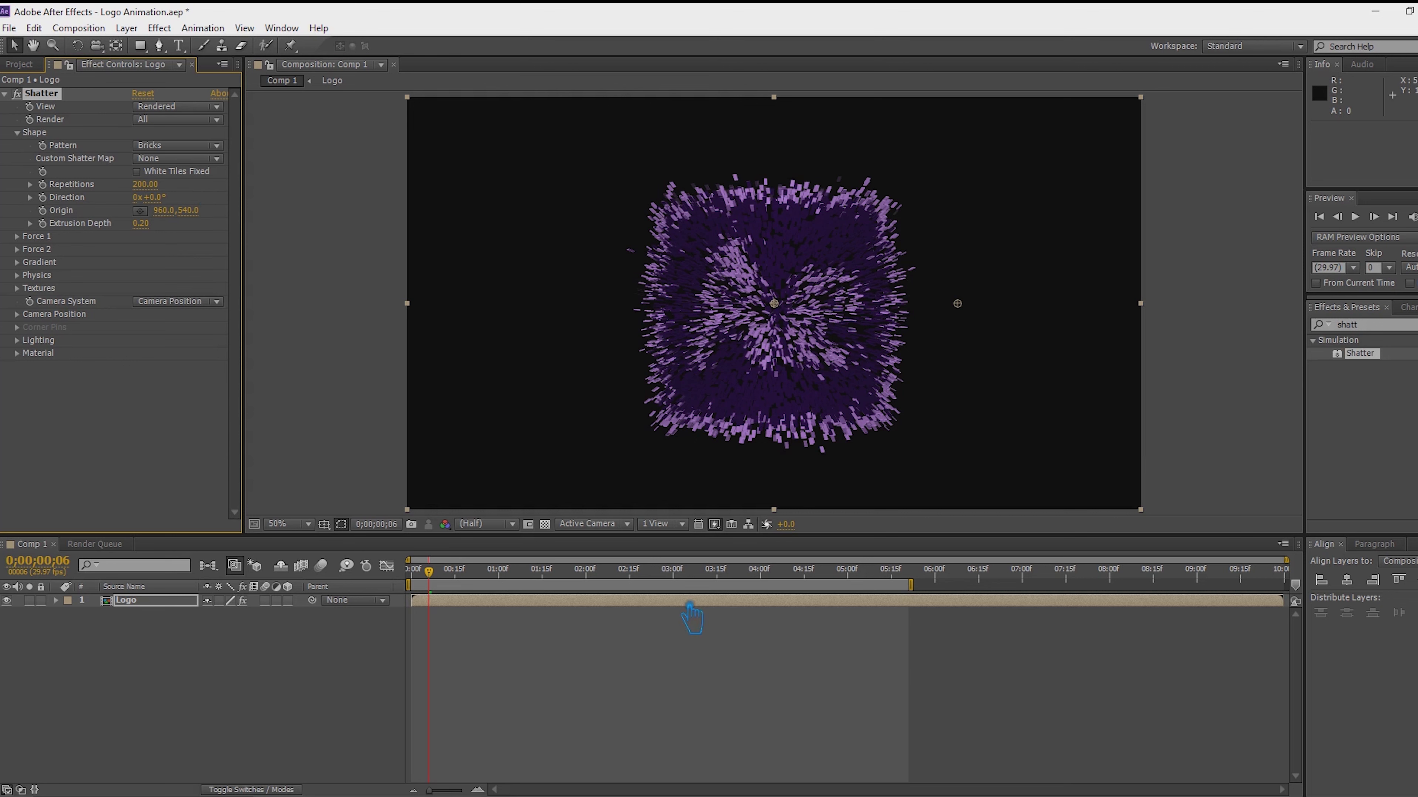
# Move the Force 1 position of Shatter to the frame's left edge, at about 20, 544.
pyautogui.click(23, 237)
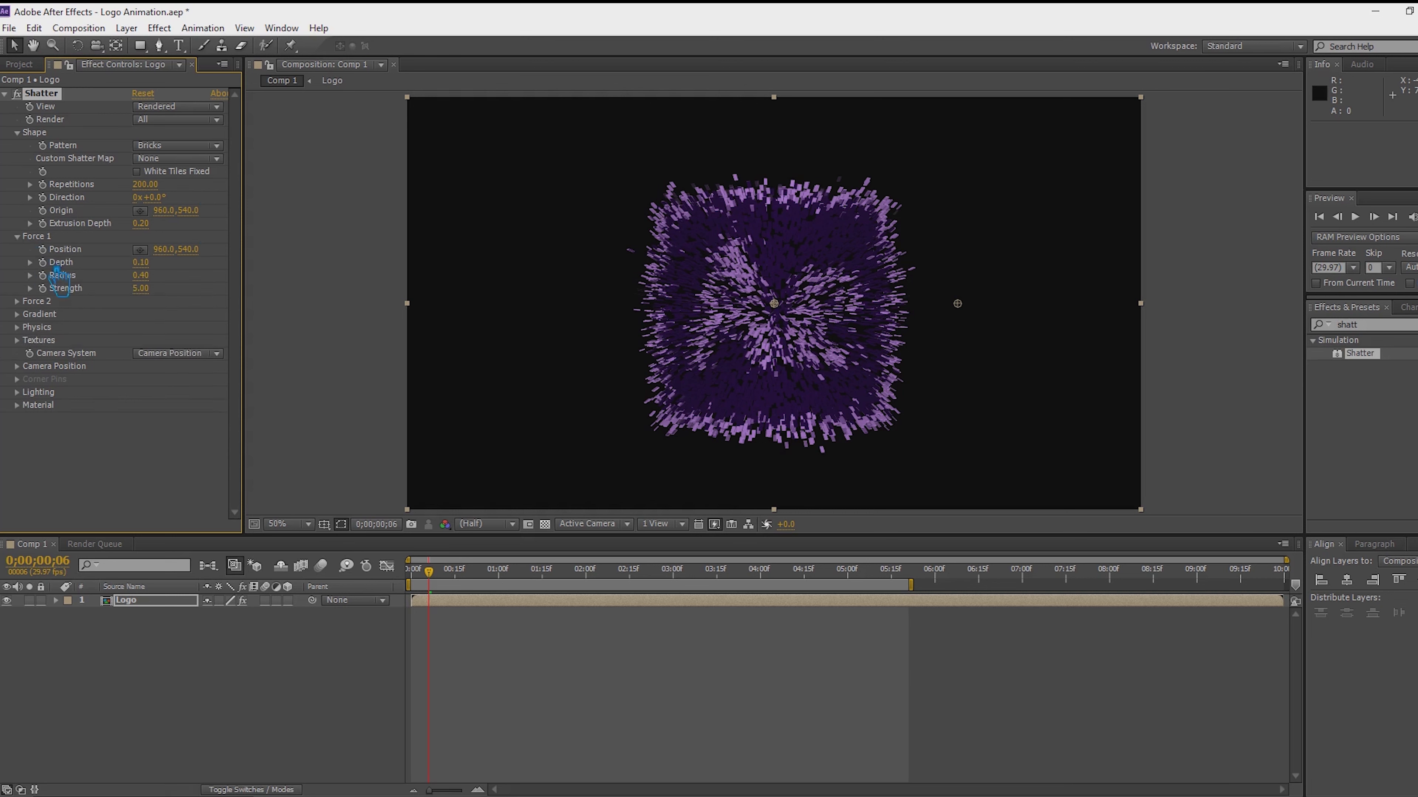
pyautogui.click(140, 250)
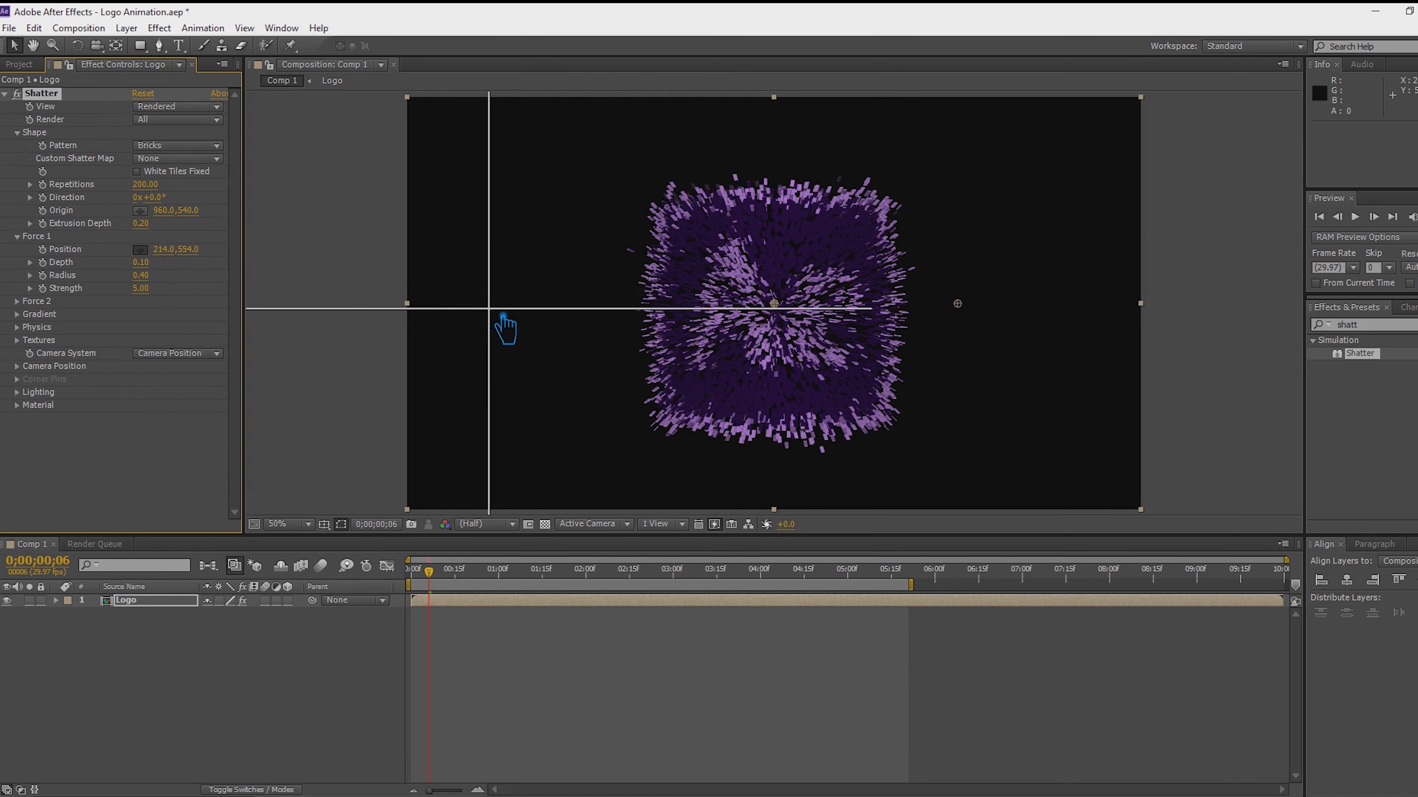
pyautogui.click(571, 314)
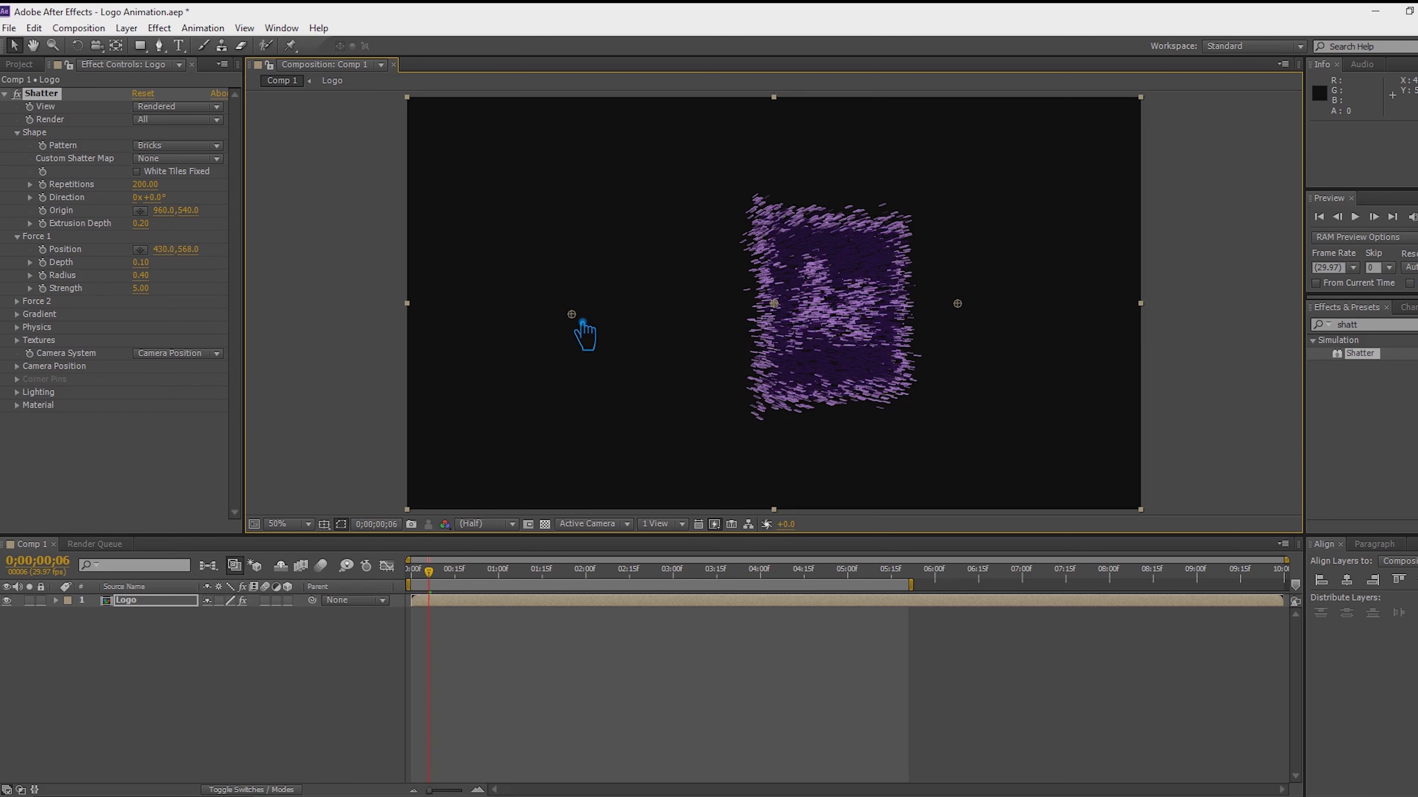
pyautogui.moveTo(587, 320); pyautogui.dragTo(433, 312)
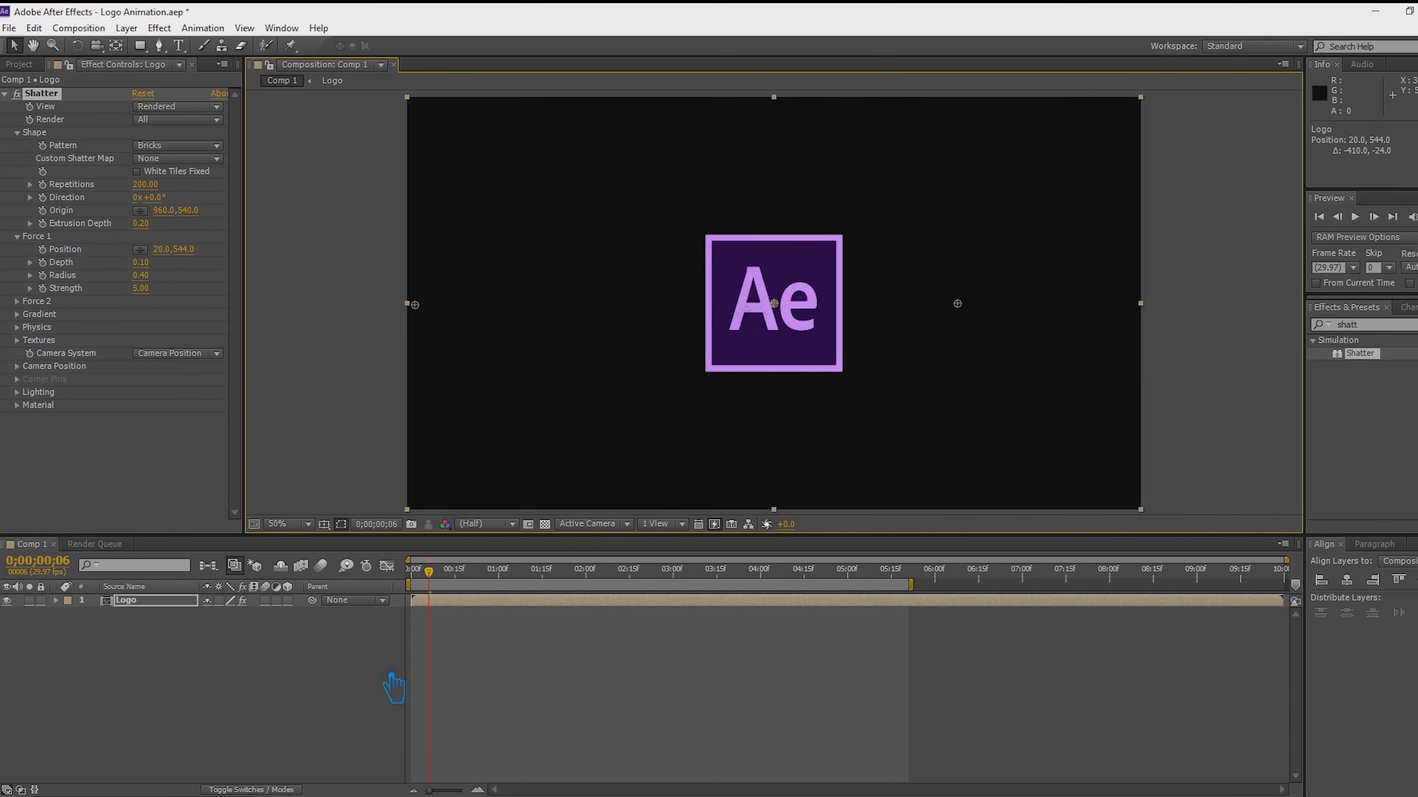
# Scrub to 0;00;02;15 and briefly play the composition to check the logo with the shifted force position.
pyautogui.moveTo(448, 584); pyautogui.dragTo(564, 584)
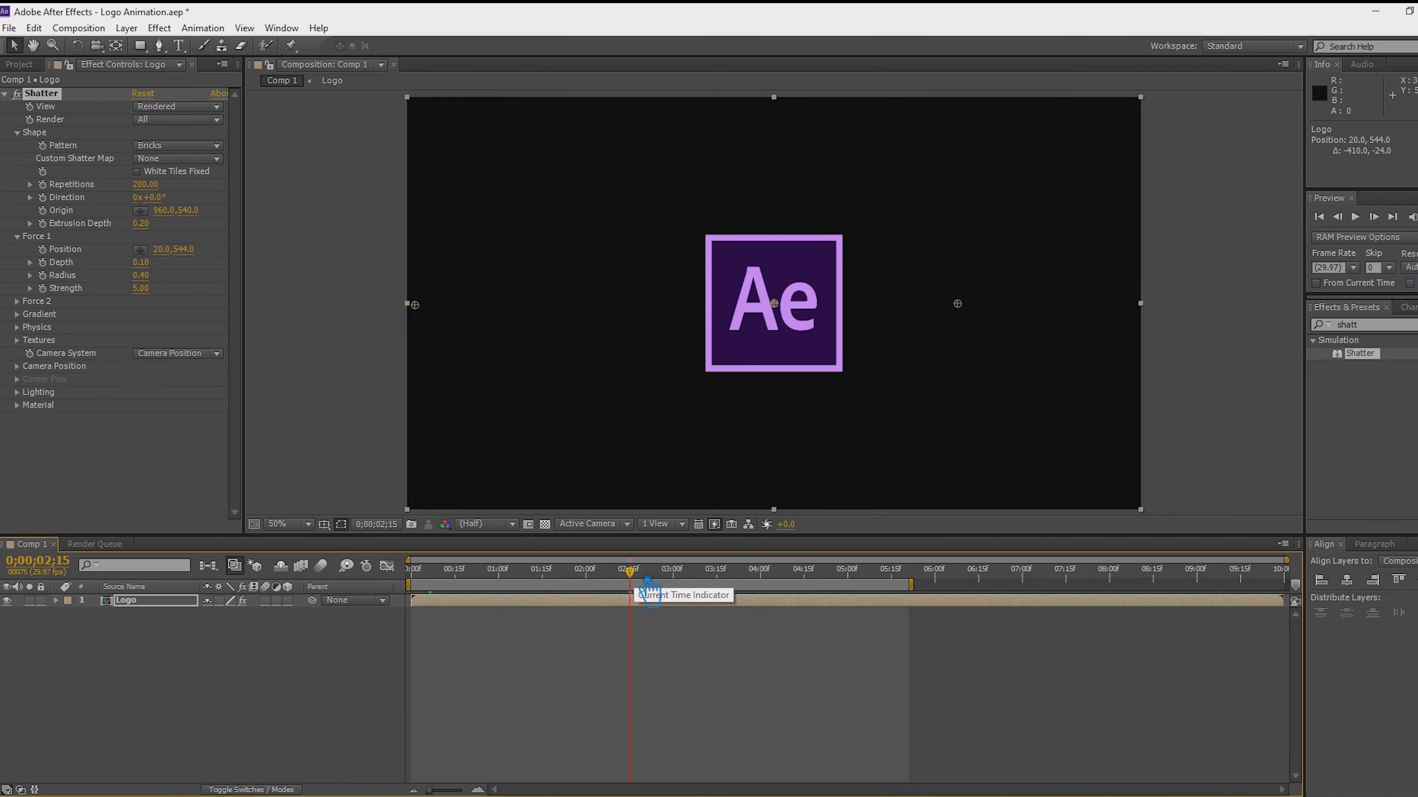
pyautogui.press('space')
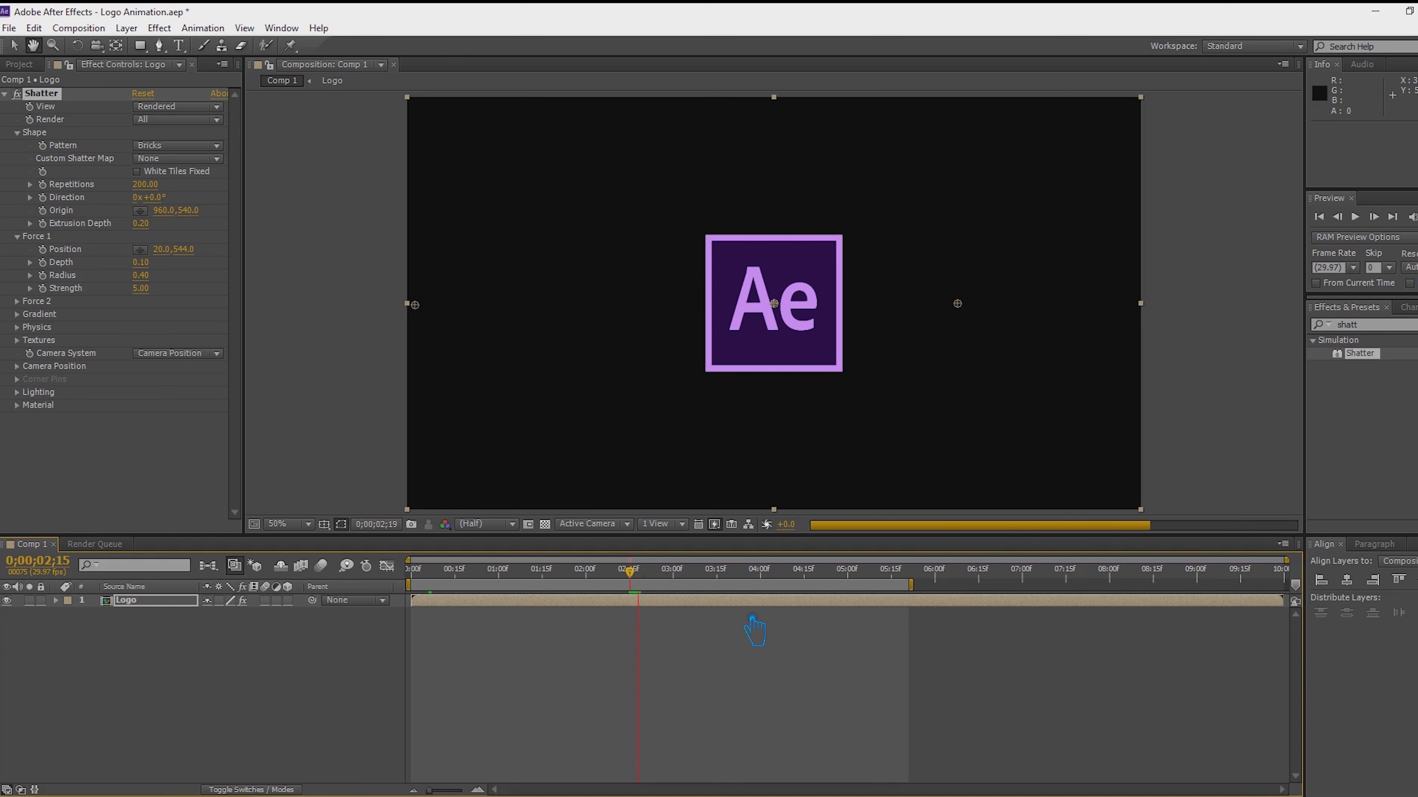
pyautogui.press('space')
# At 0;00;00;09, test the Force 1 position at about 478, 540 and move it back toward the frame's left edge.
pyautogui.moveTo(652, 580); pyautogui.dragTo(437, 594)
pyautogui.moveTo(429, 309); pyautogui.dragTo(610, 313)
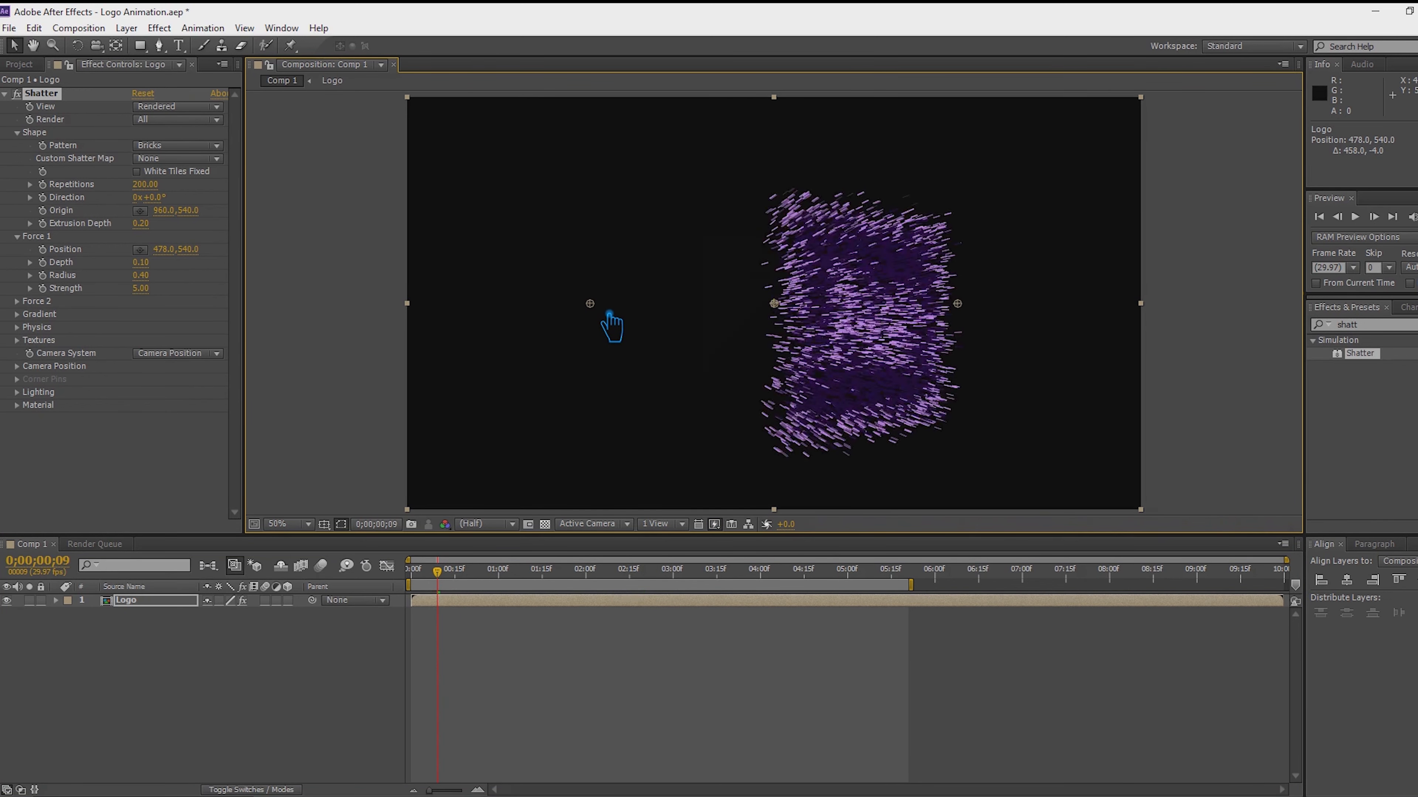
pyautogui.moveTo(604, 313); pyautogui.dragTo(459, 316)
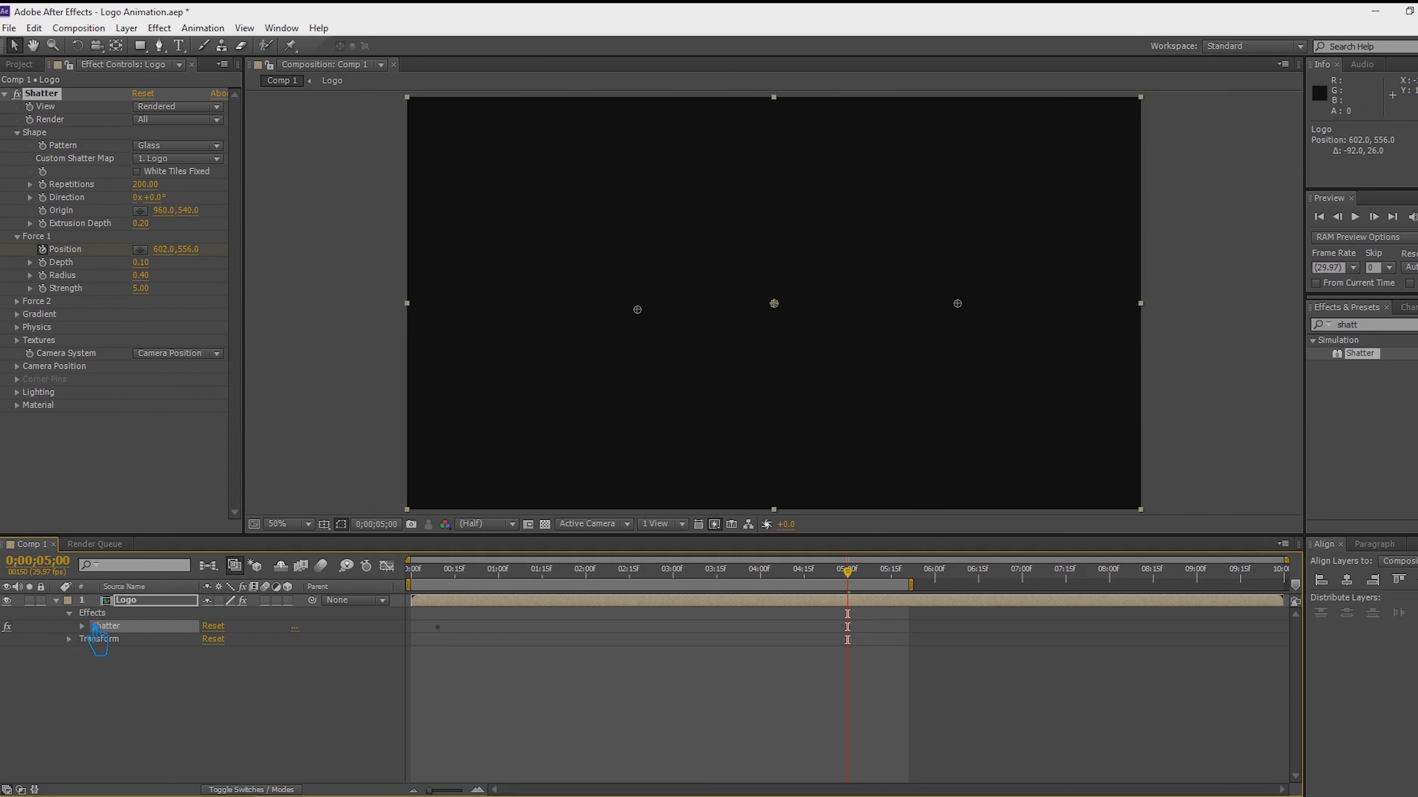
# Expand Shatter's Force 1 properties in the timeline and apply Easy Ease to both Position keyframes.
pyautogui.click(95, 645)
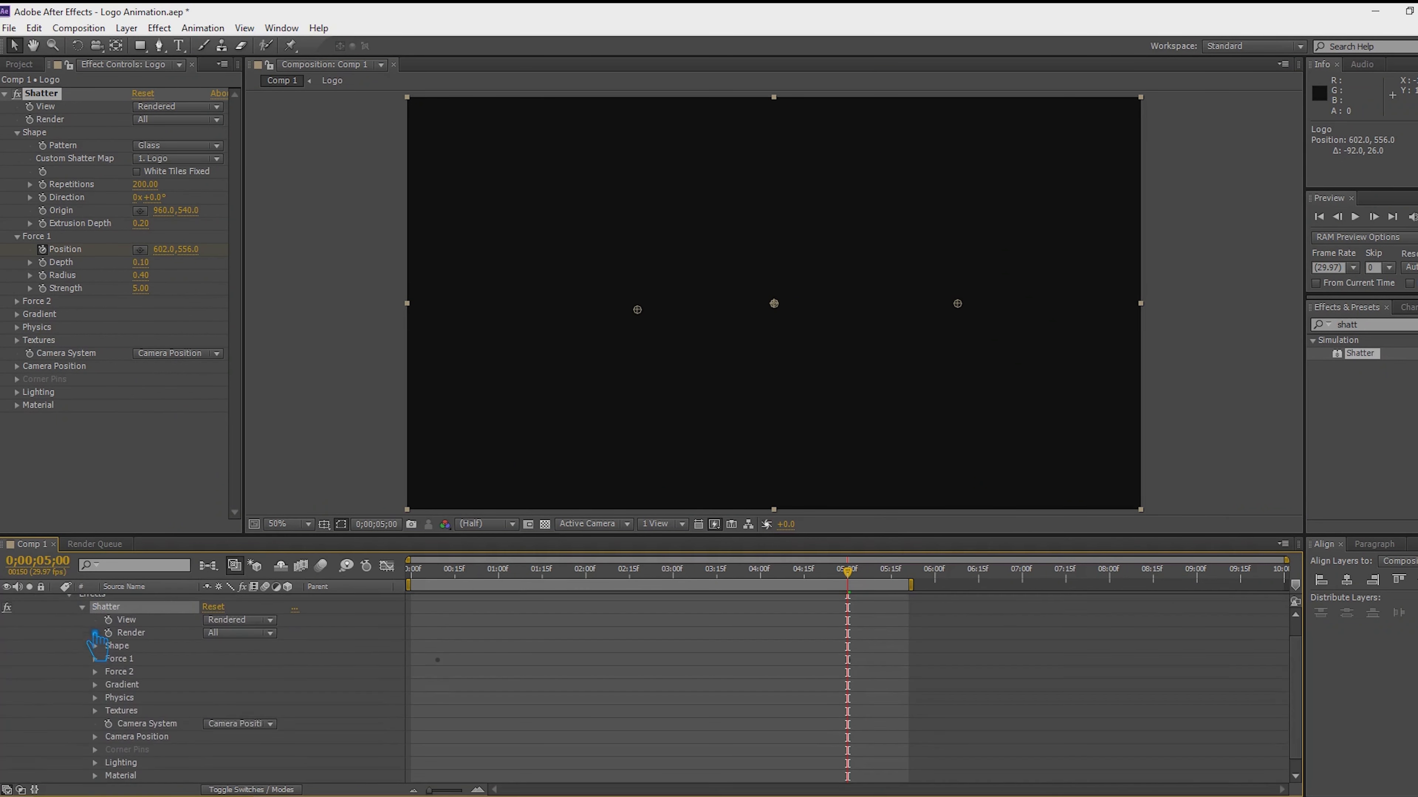
pyautogui.click(148, 671)
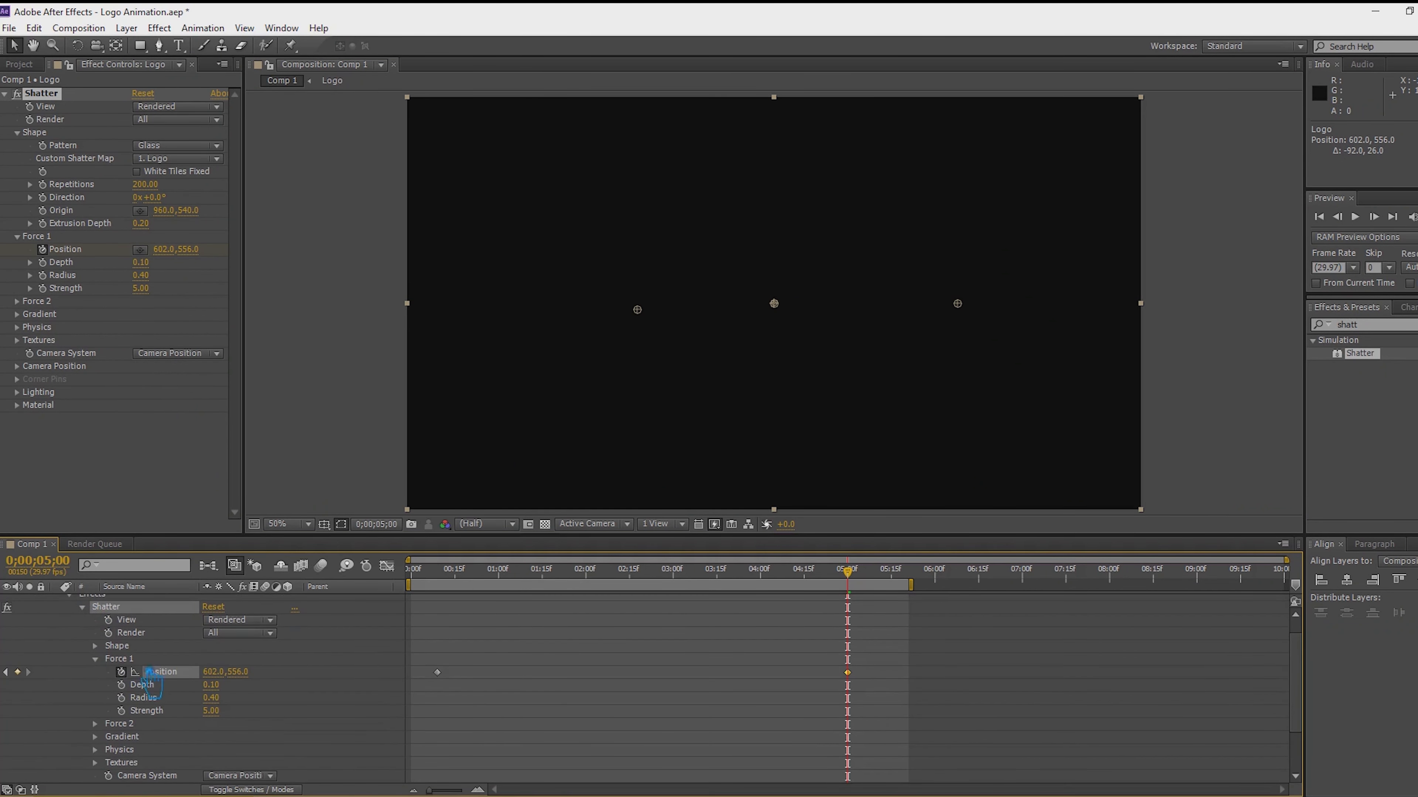
pyautogui.moveTo(799, 702); pyautogui.dragTo(439, 665)
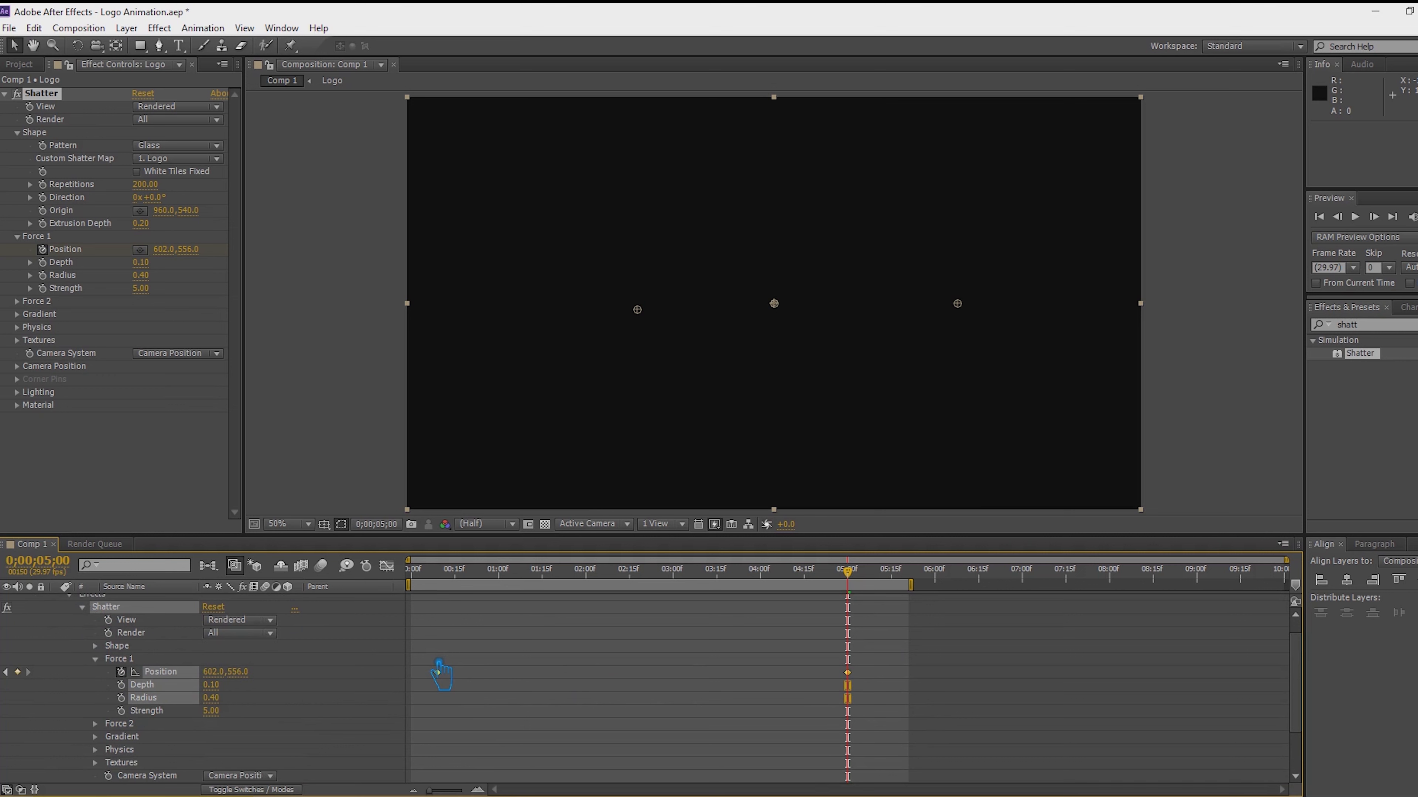
pyautogui.hotkey('ctrl', 'z')
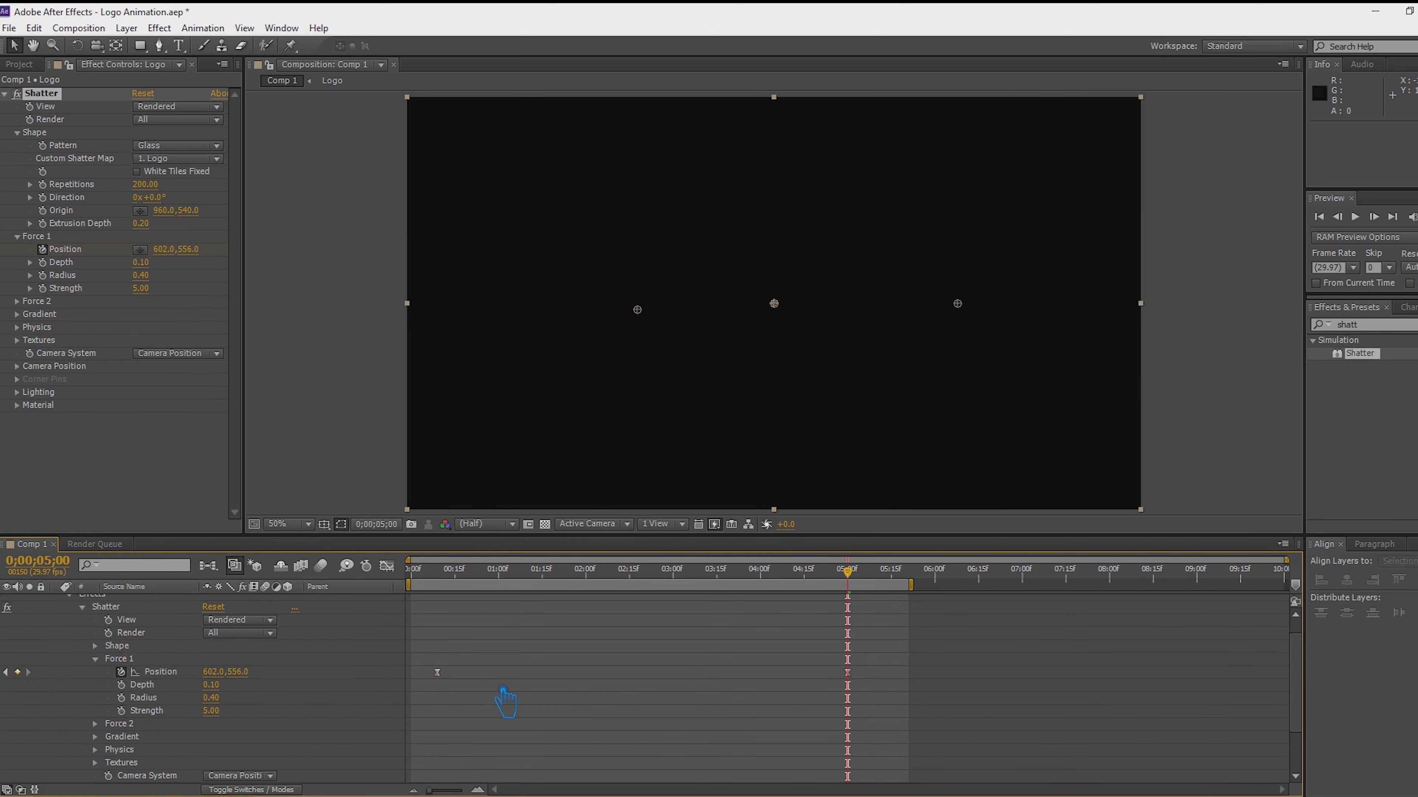
pyautogui.moveTo(877, 698); pyautogui.dragTo(435, 673)
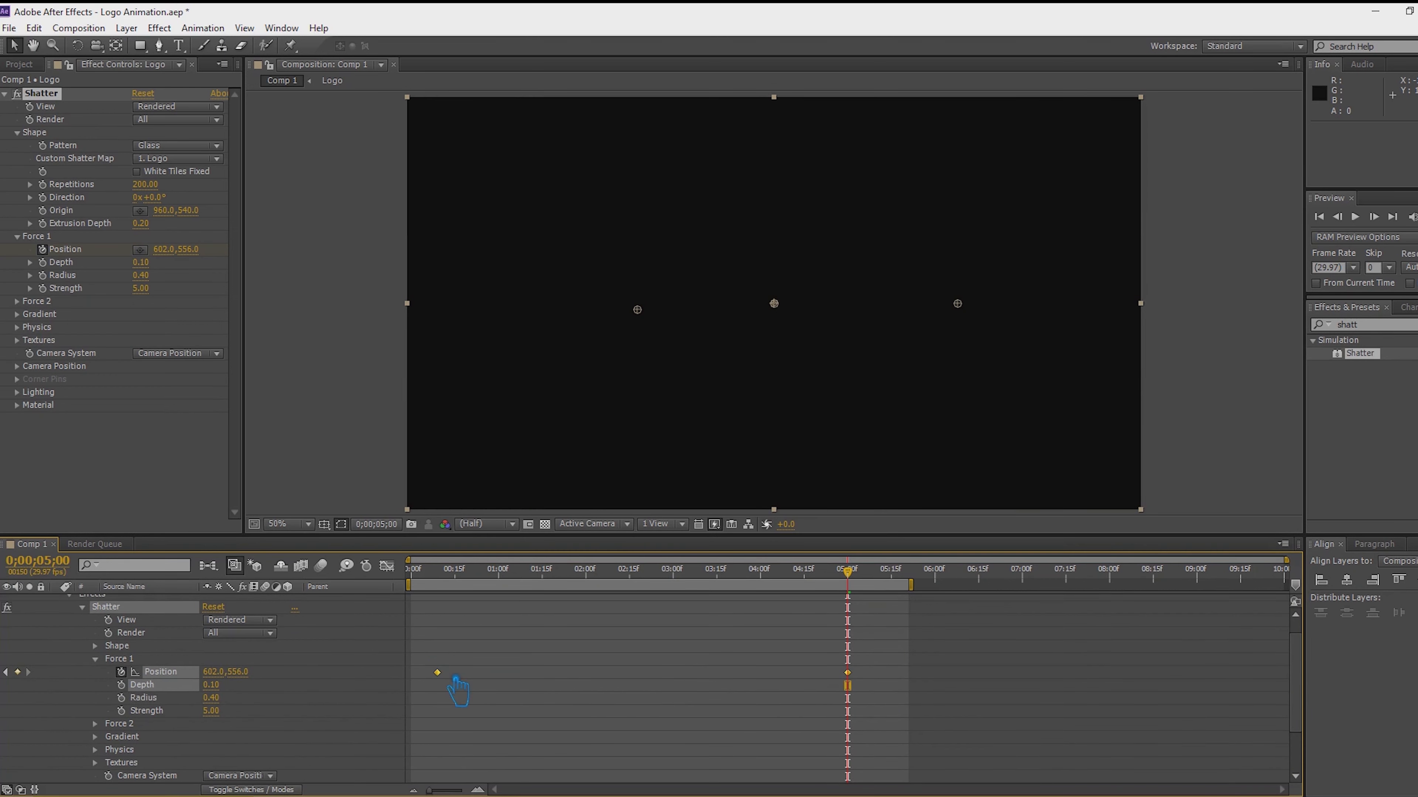
pyautogui.rightClick(439, 673)
pyautogui.moveTo(531, 660)
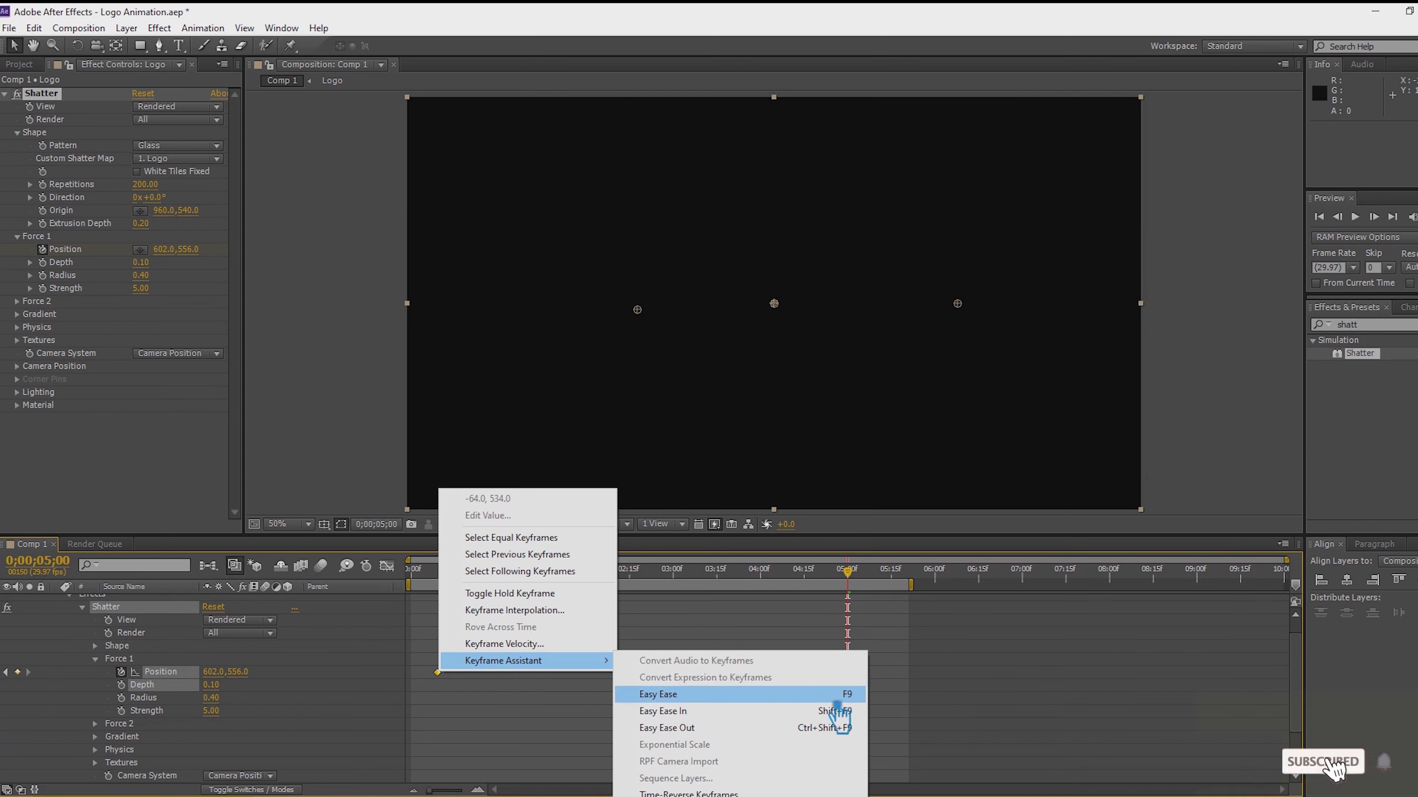
pyautogui.click(715, 698)
pyautogui.click(579, 691)
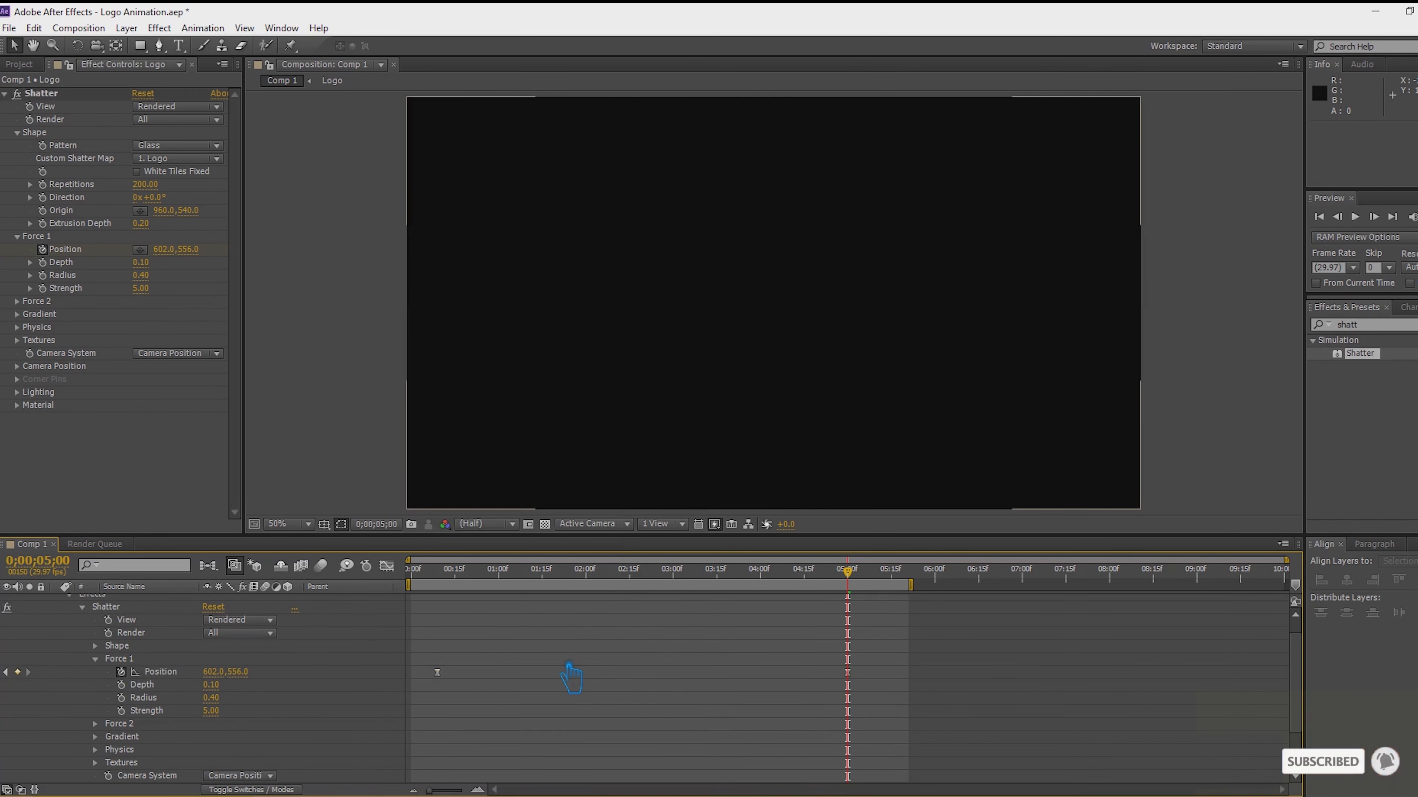
# Render a RAM preview of the shatter animation, play it back, and stop playback.
pyautogui.click(1416, 217)
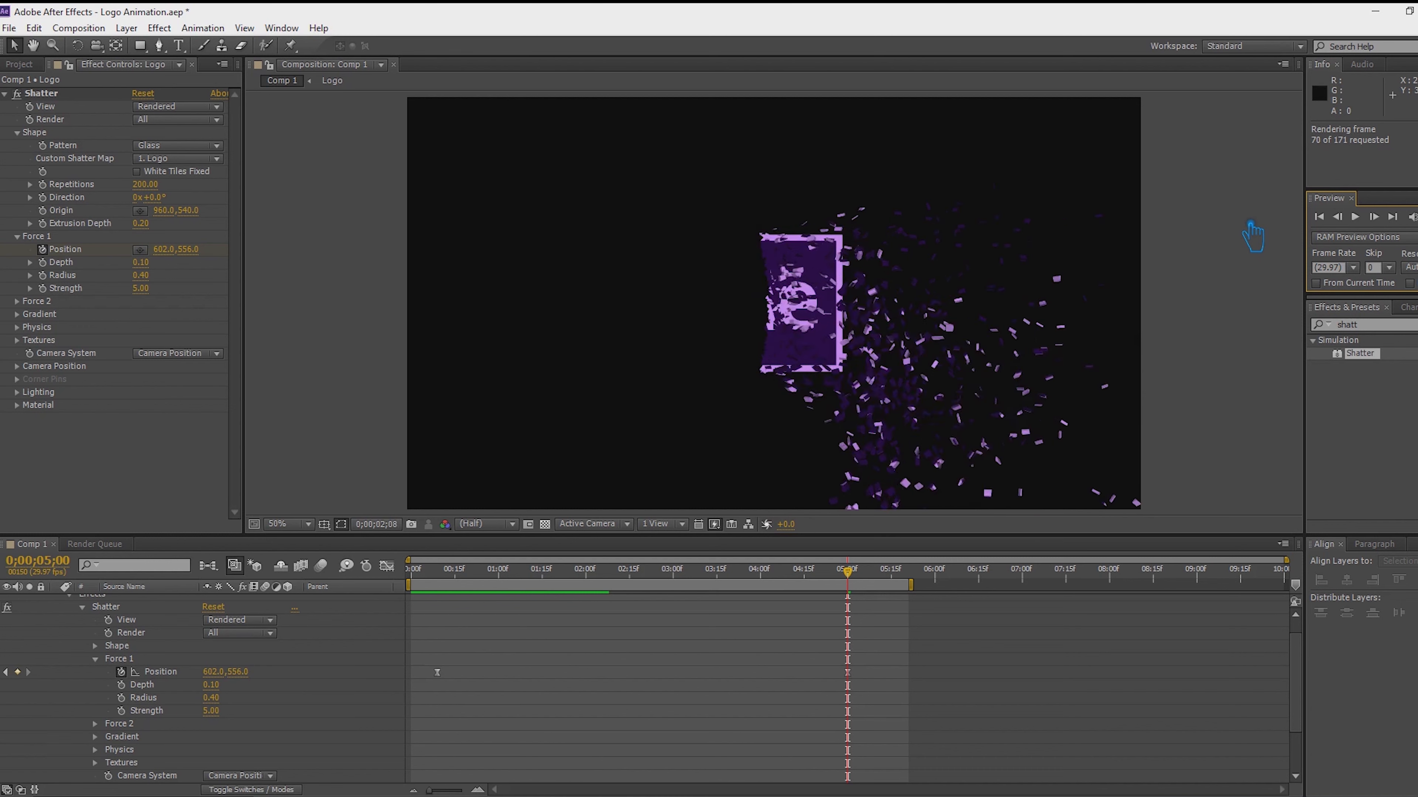
pyautogui.press('space')
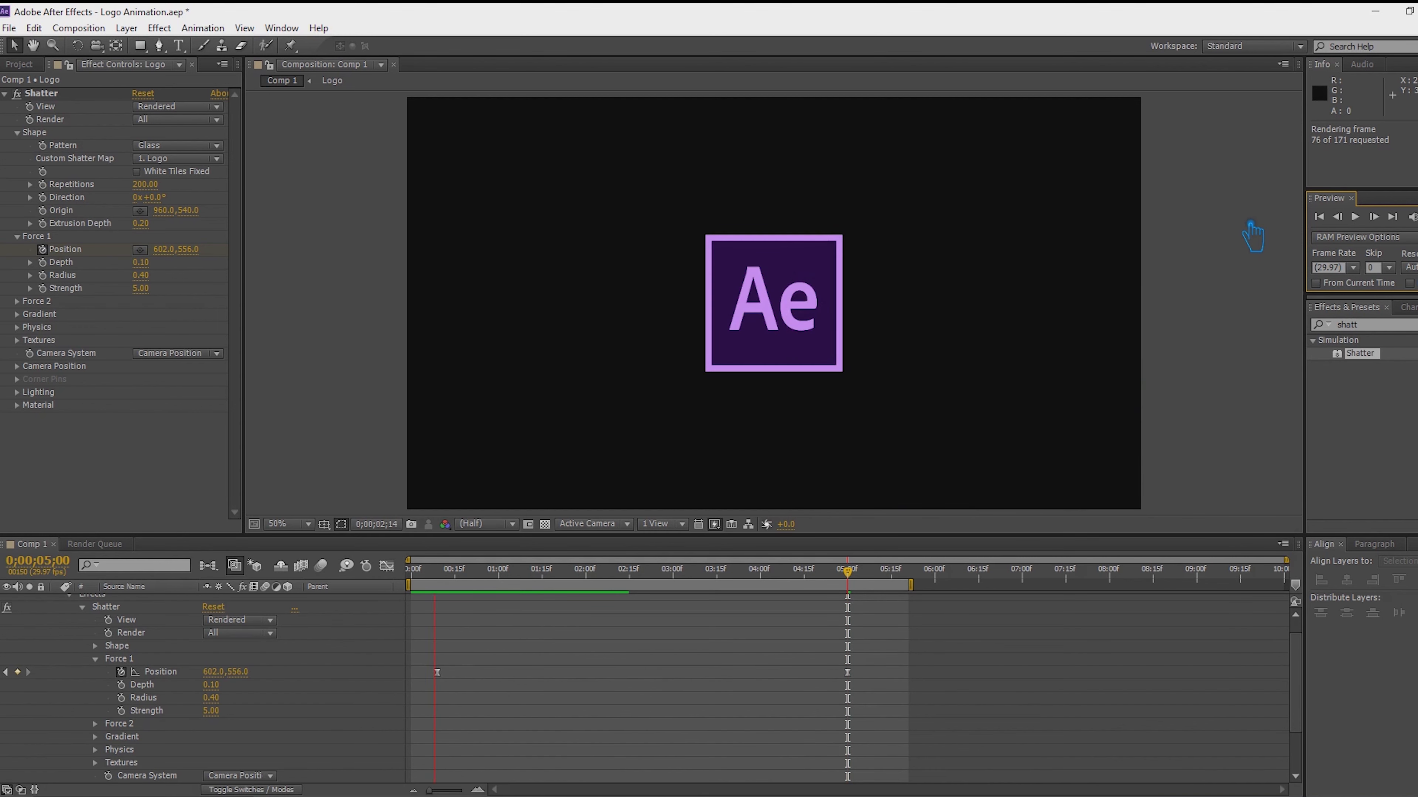
pyautogui.press('space')
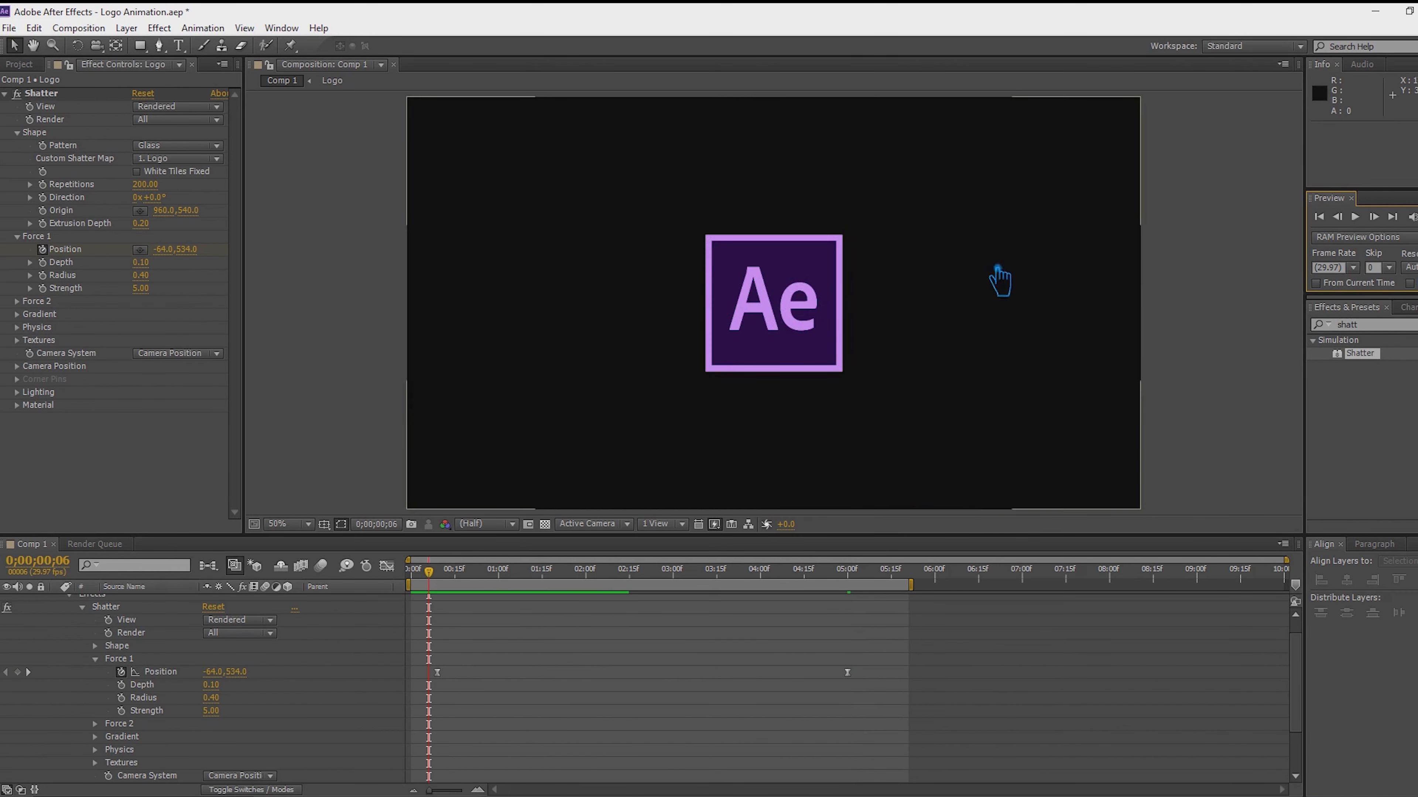
# Go to 0;00;02;04 and set the Shatter shape's extrusion depth to 0.
pyautogui.moveTo(451, 585); pyautogui.dragTo(597, 585)
pyautogui.click(140, 223)
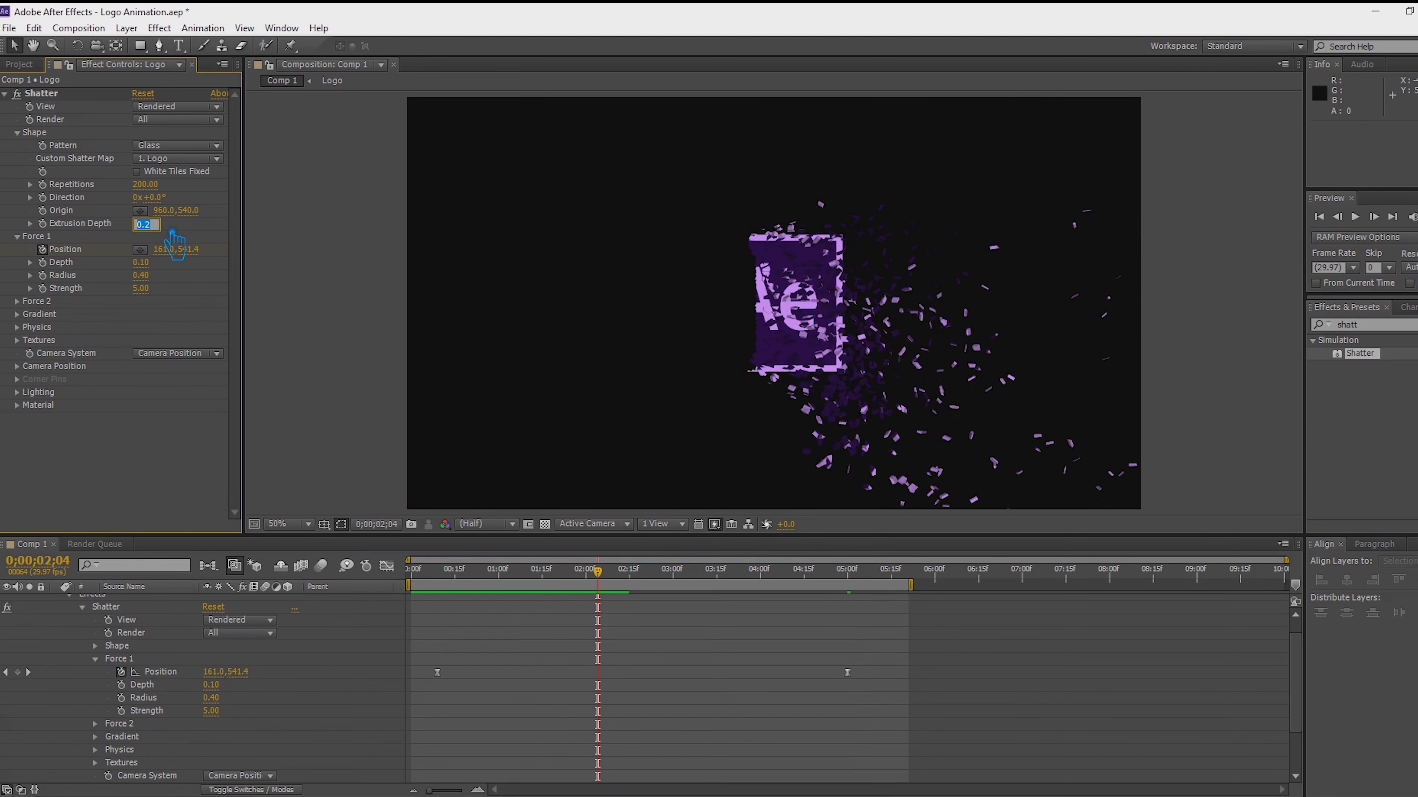
pyautogui.write('0')
pyautogui.press('Return')
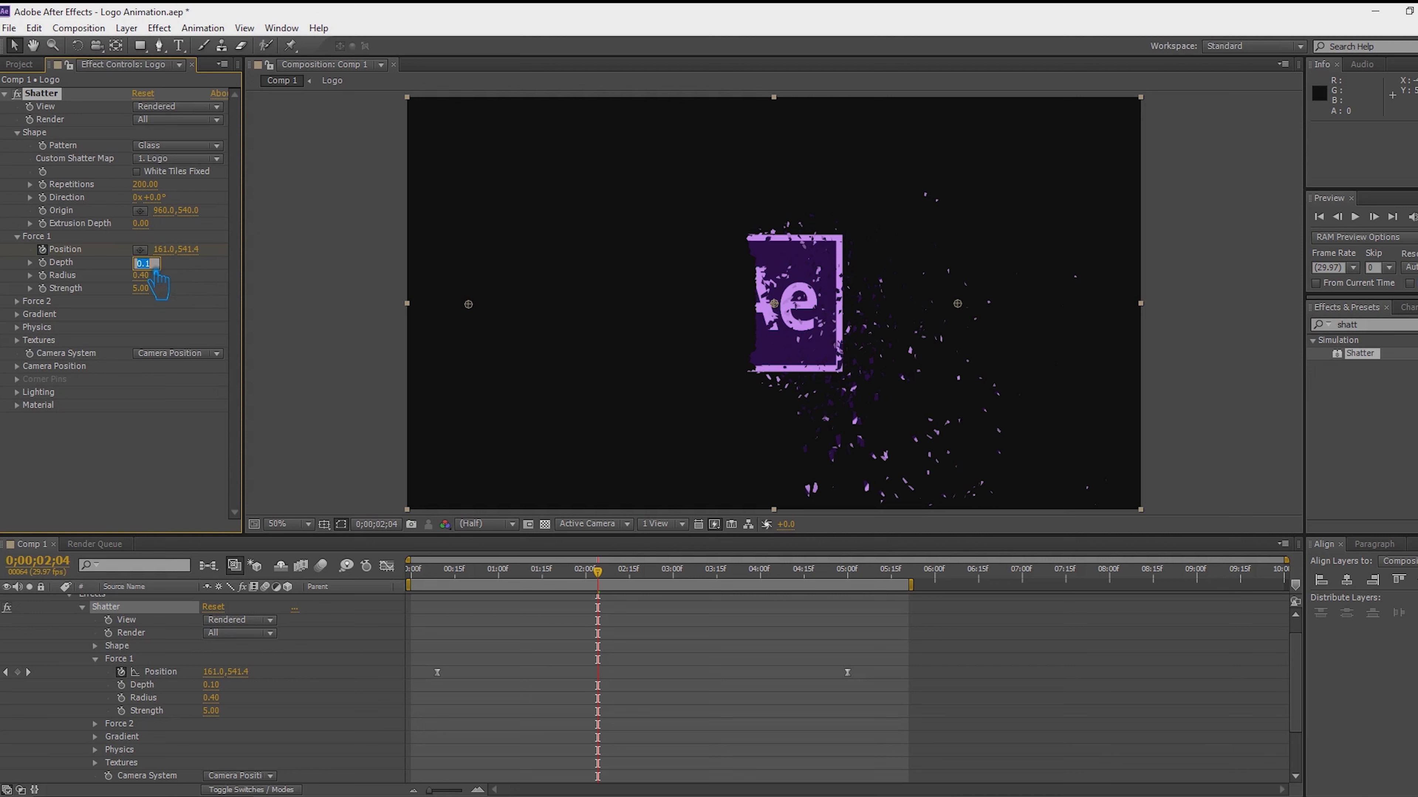
# Try a Force 1 depth of 0.2, undo it, and set the depth to 0 instead.
pyautogui.press('Return')
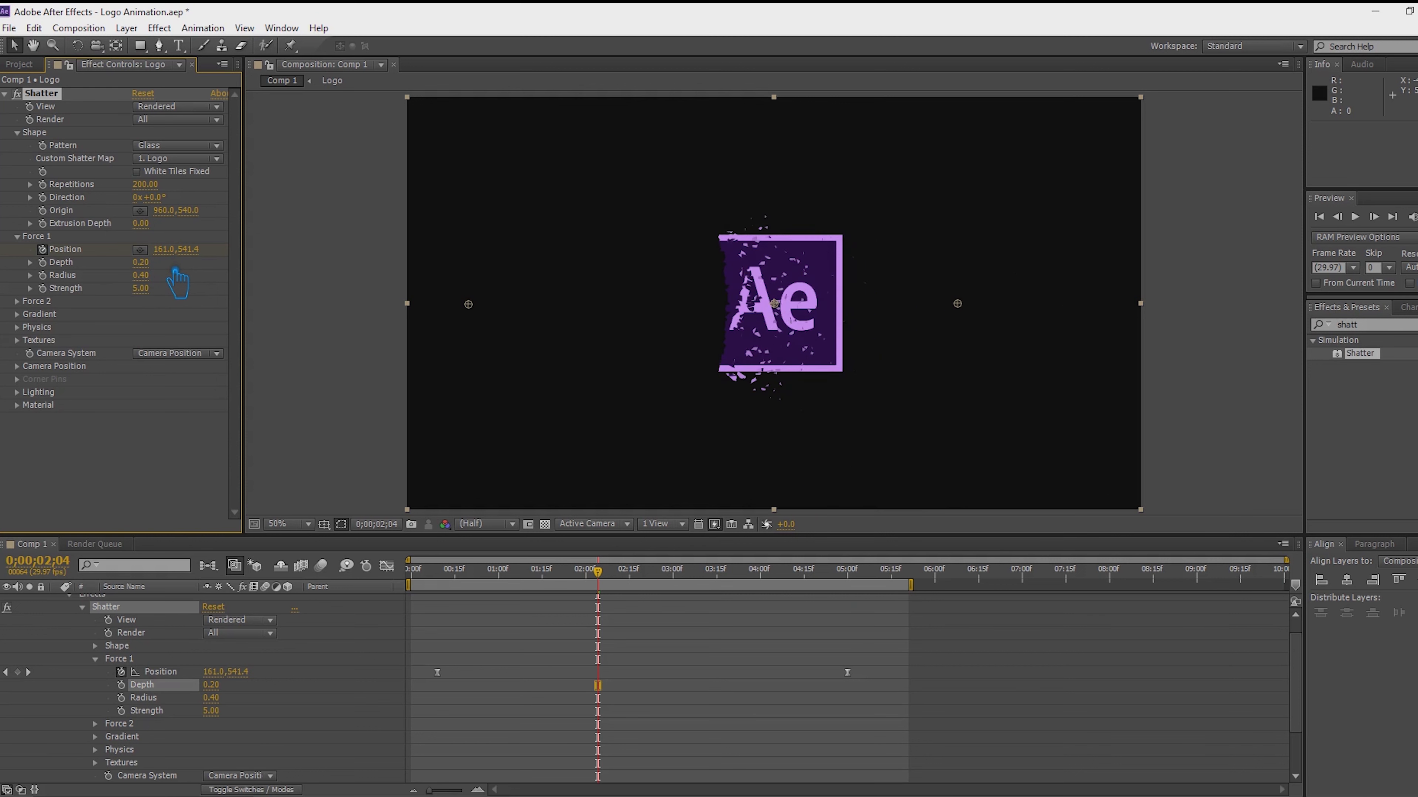
pyautogui.hotkey('ctrl', 'z')
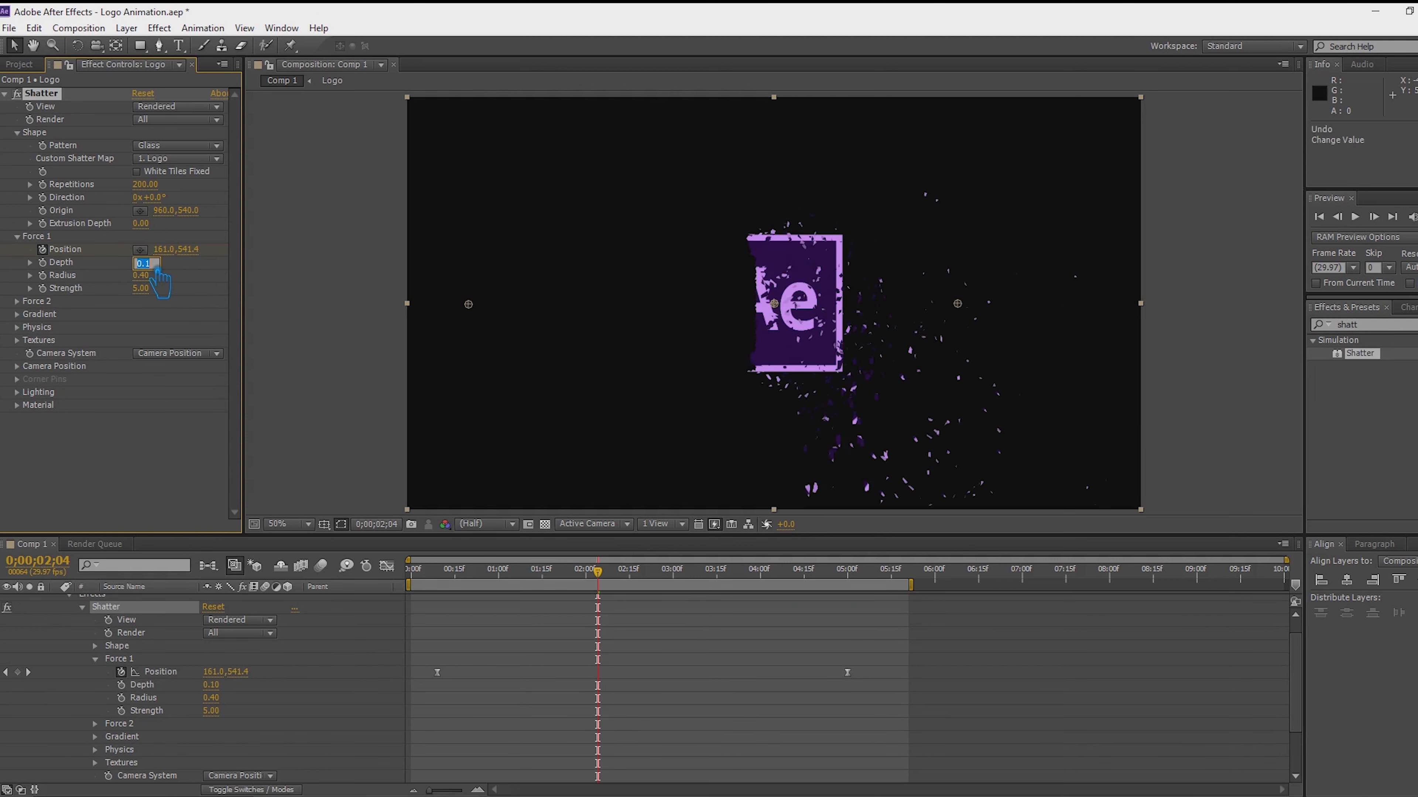
pyautogui.press('Return')
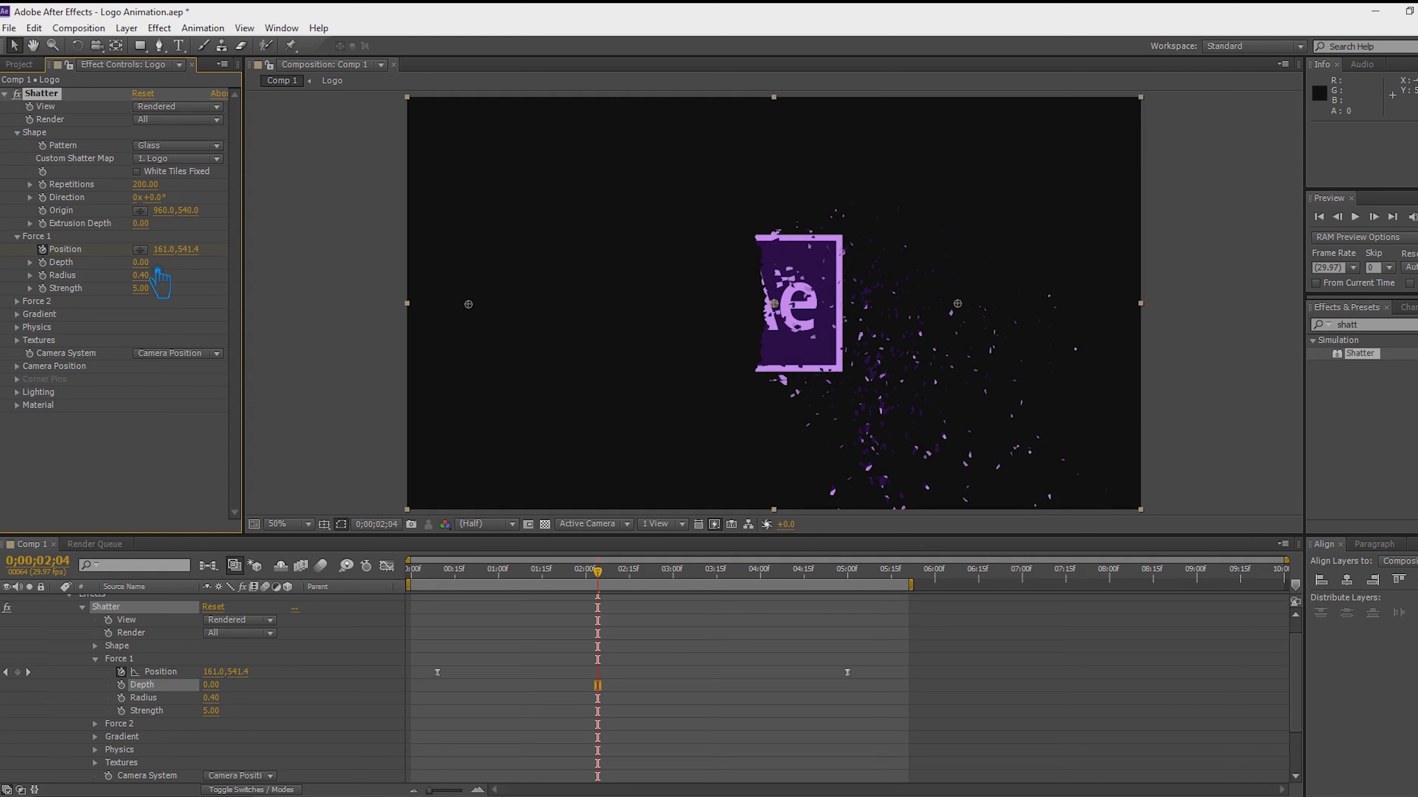
# Go to 0;00;02;03 and set the Shatter effect's Force 1 radius to 0.2.
pyautogui.moveTo(613, 587)
pyautogui.mouseDown()
pyautogui.moveTo(647, 591)
pyautogui.moveTo(521, 601)
pyautogui.moveTo(608, 590)
pyautogui.mouseUp()
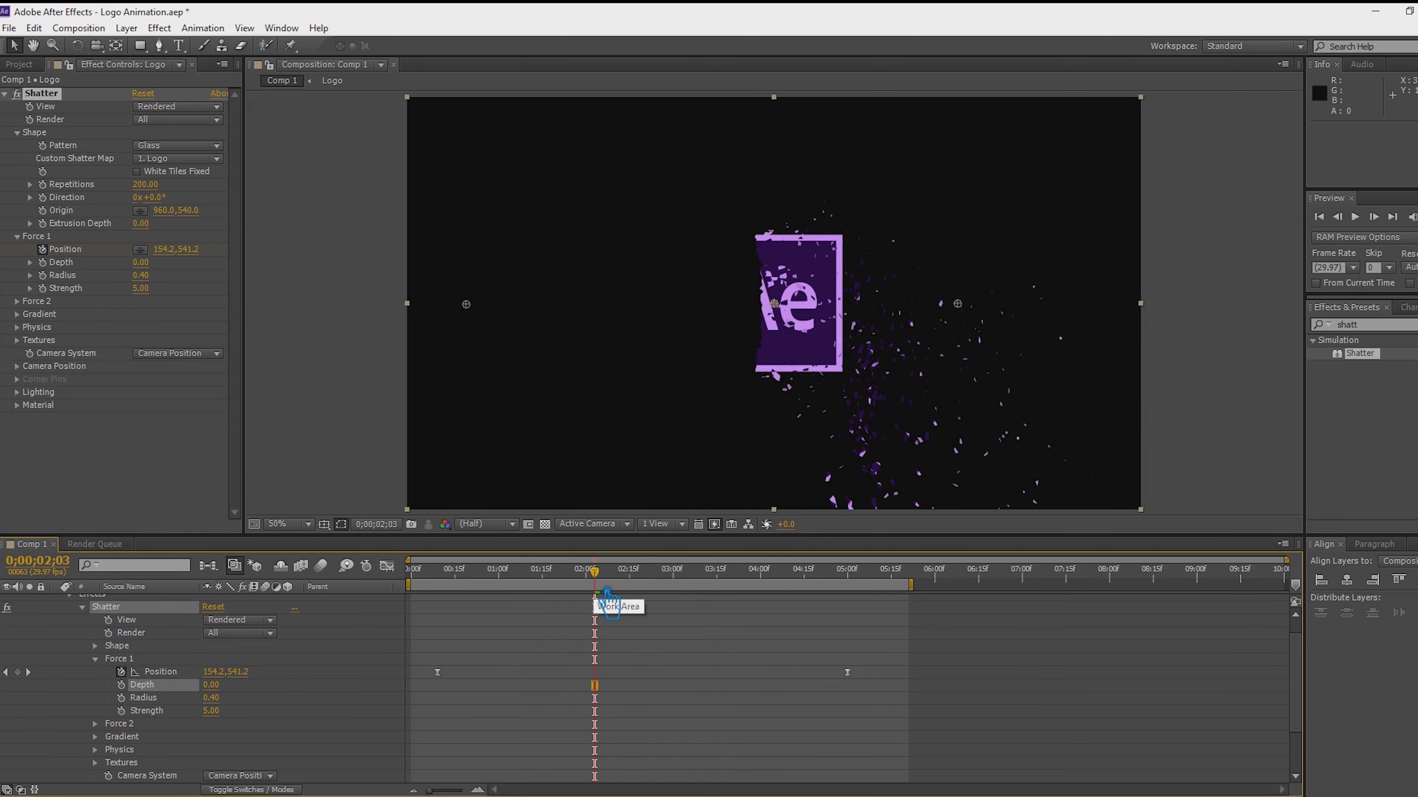
pyautogui.click(145, 275)
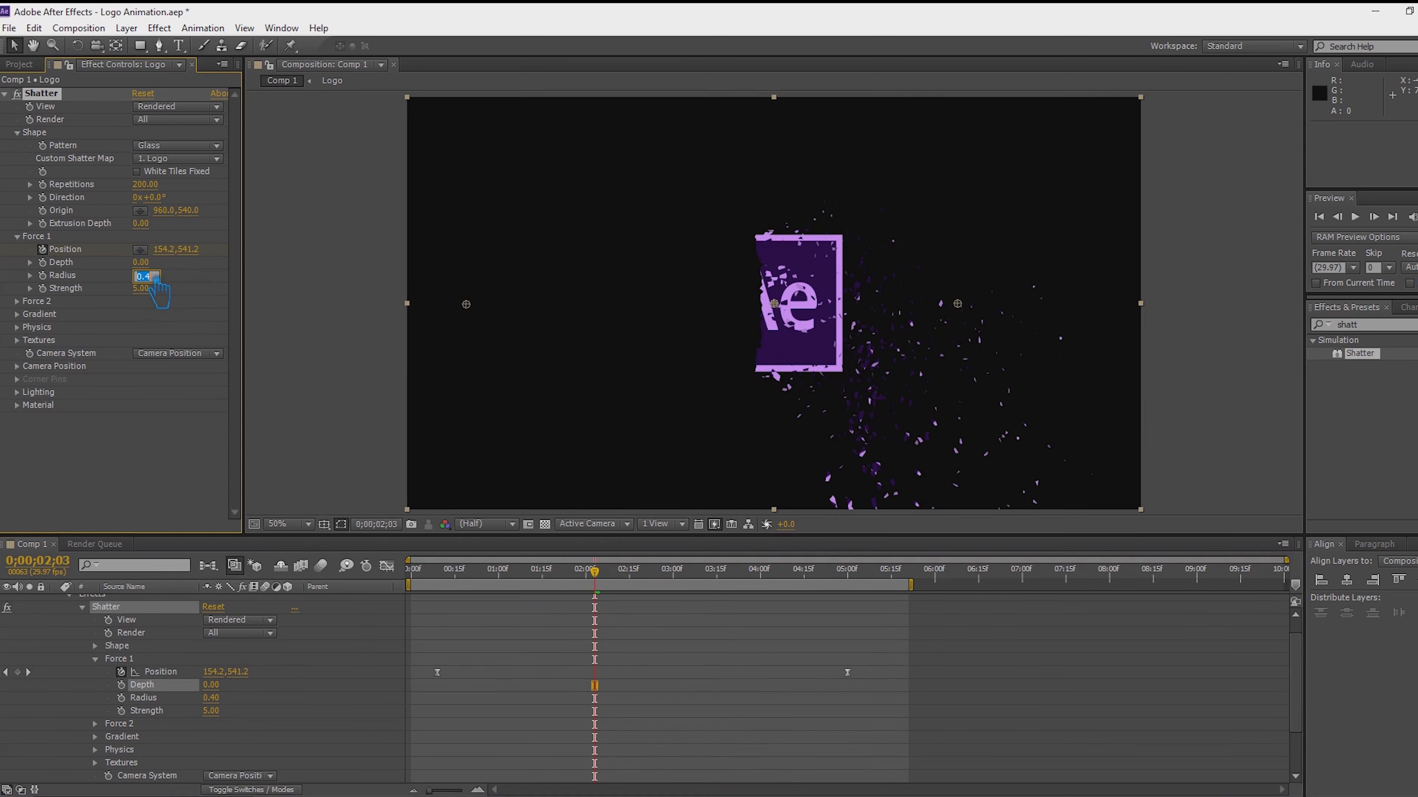
pyautogui.moveTo(159, 278); pyautogui.dragTo(123, 291)
pyautogui.press('Return')
pyautogui.hotkey('ctrl', 'z')
pyautogui.click(146, 276)
pyautogui.press('Return')
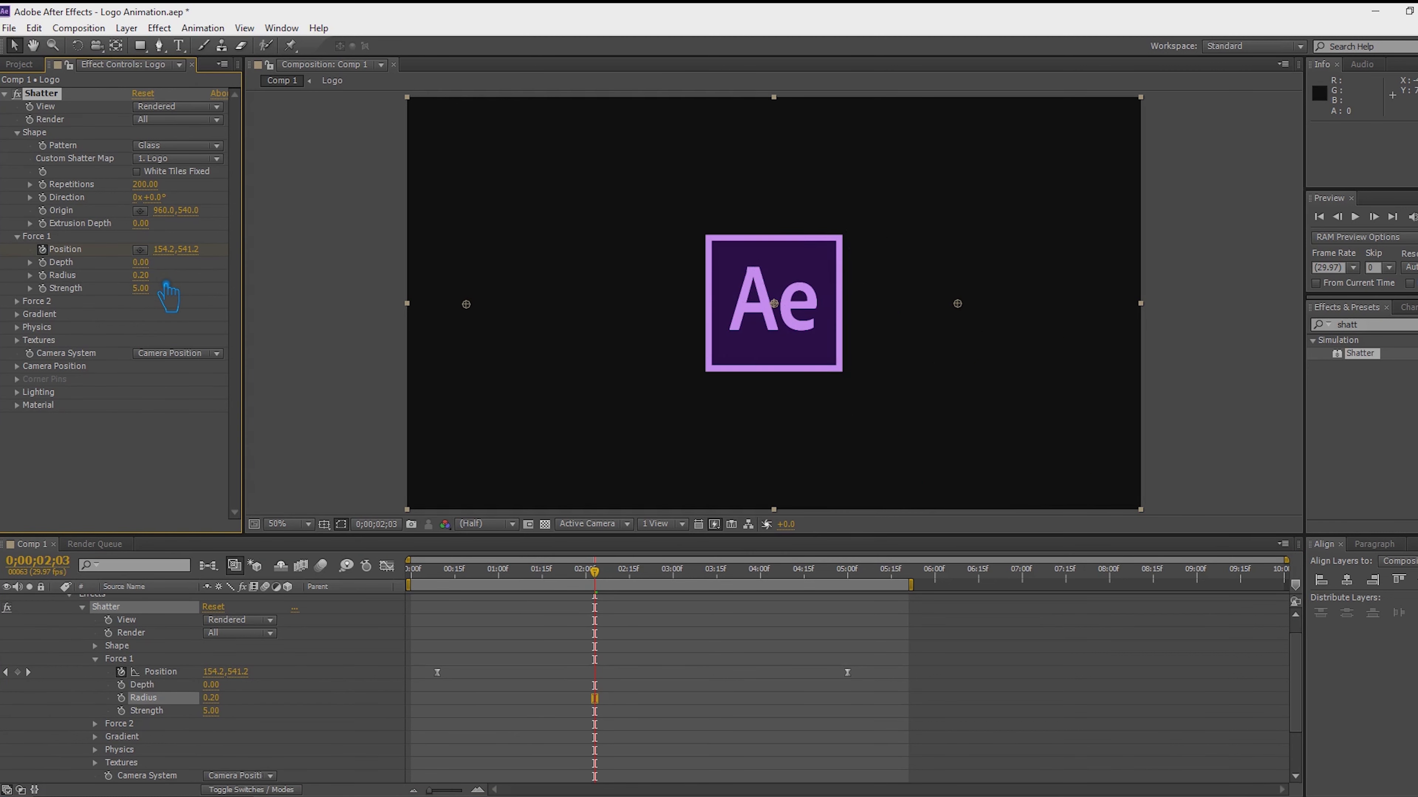
# Try a Force 1 radius of 0.8 and undo it.
pyautogui.click(157, 281)
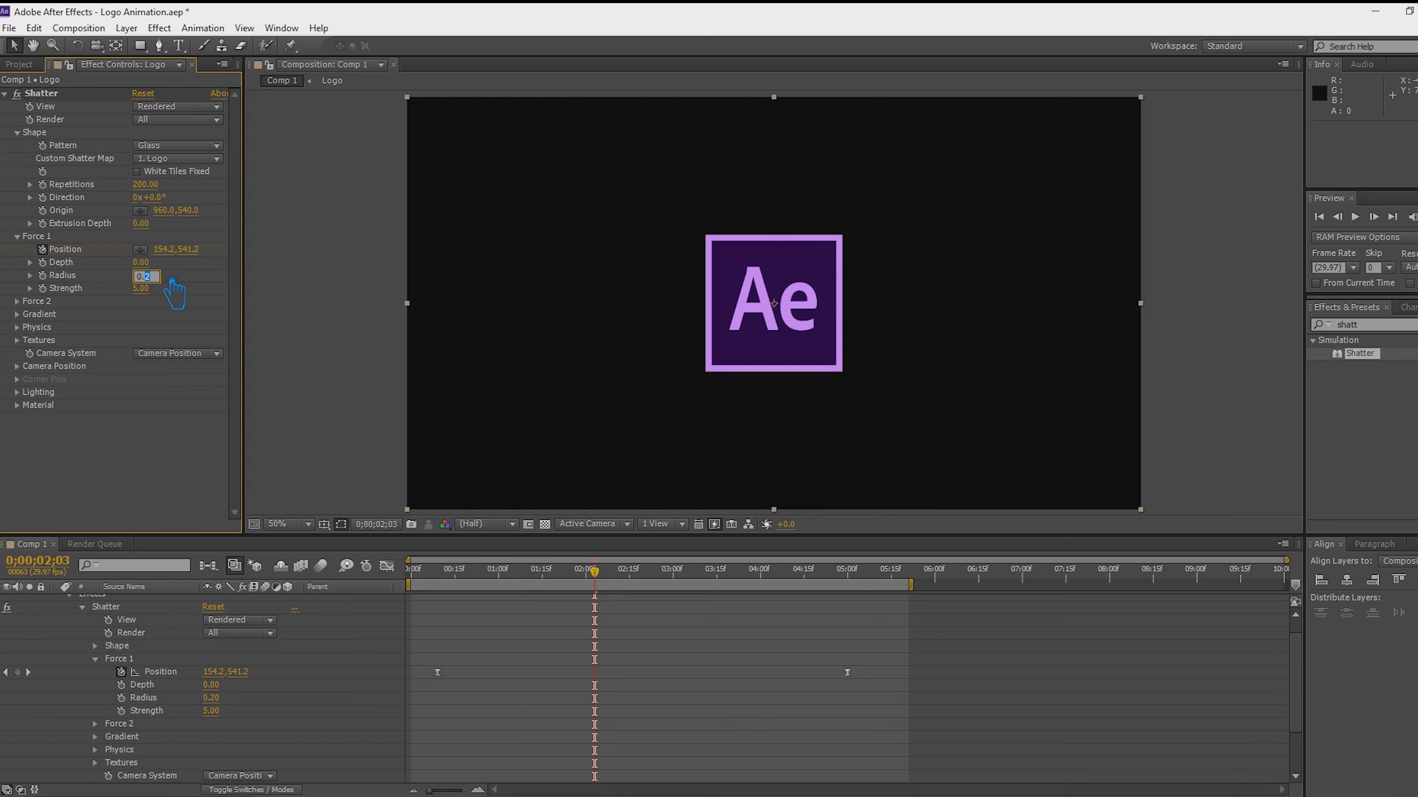
pyautogui.write('0.8')
pyautogui.press('Return')
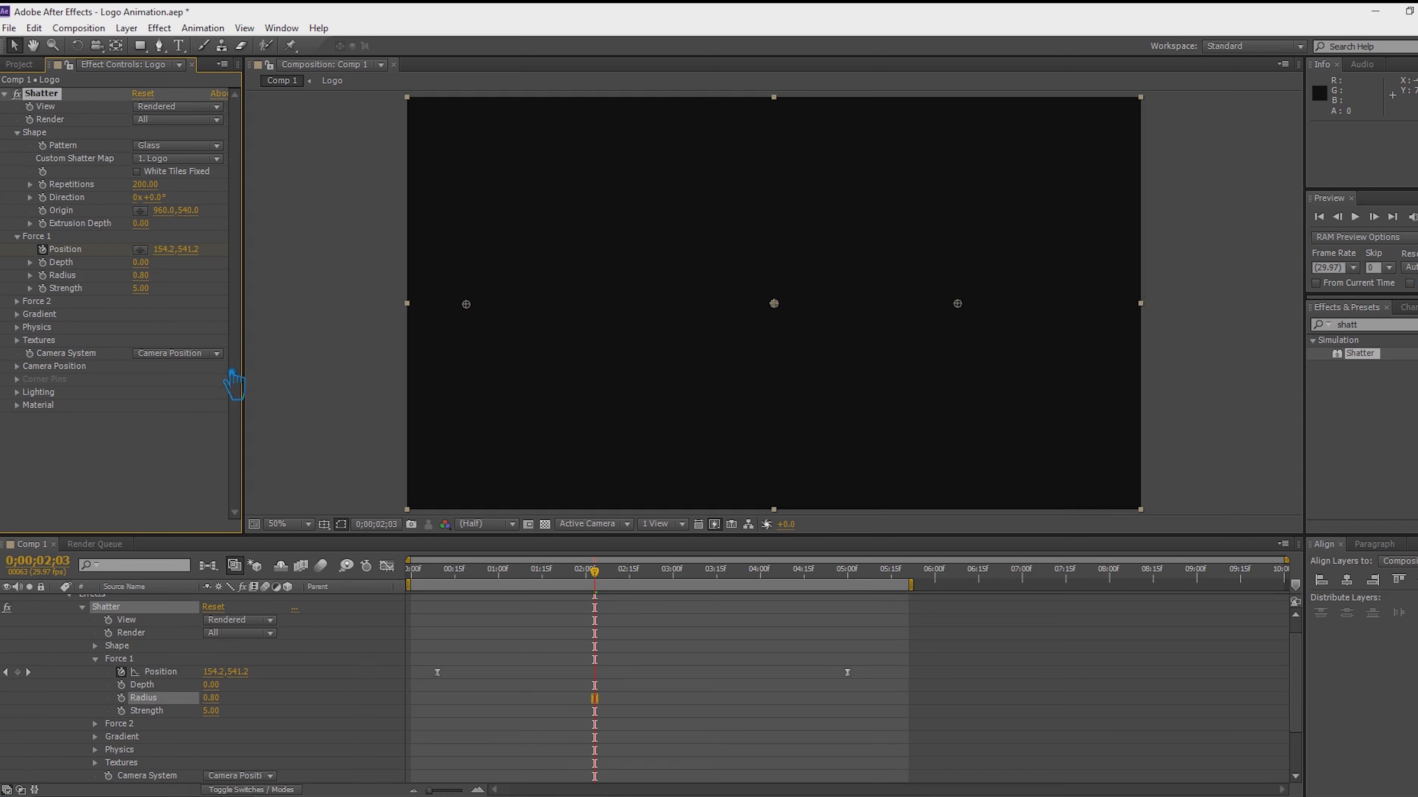
pyautogui.hotkey('ctrl', 'z')
pyautogui.click(147, 276)
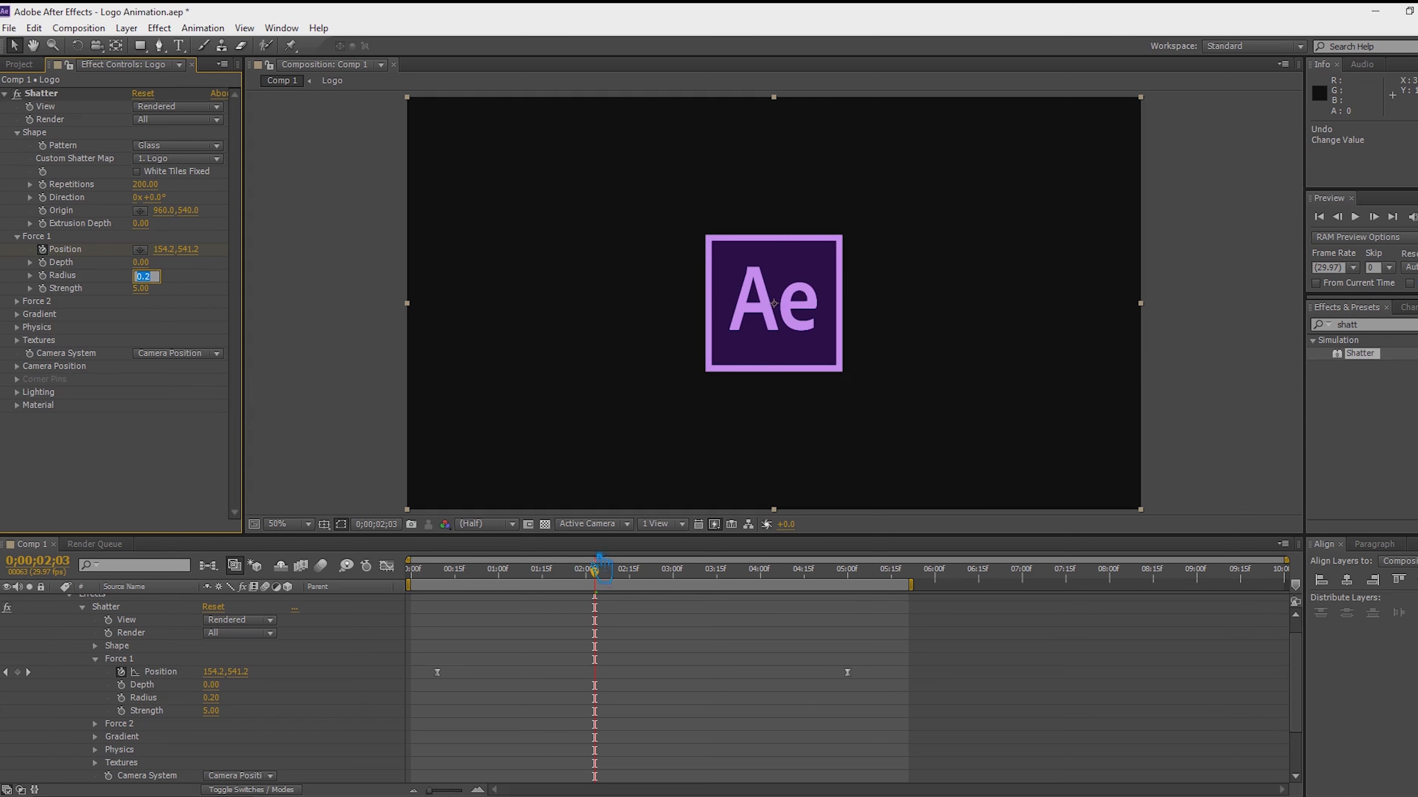
# Move the second Force 1 Position keyframe to 0;00;03;15, and then out to just before the end of the work area.
pyautogui.moveTo(640, 583); pyautogui.dragTo(736, 606)
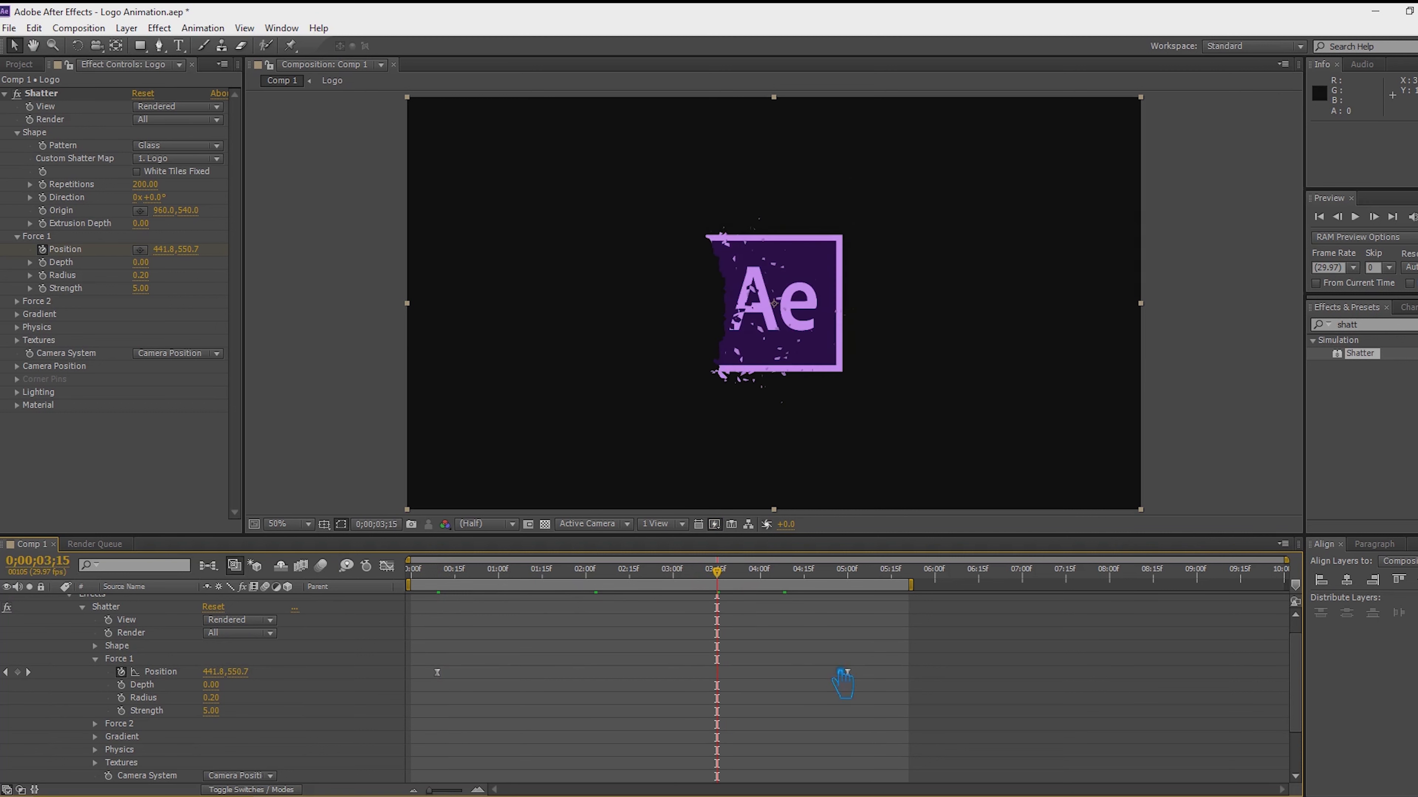
pyautogui.moveTo(863, 679); pyautogui.dragTo(730, 698)
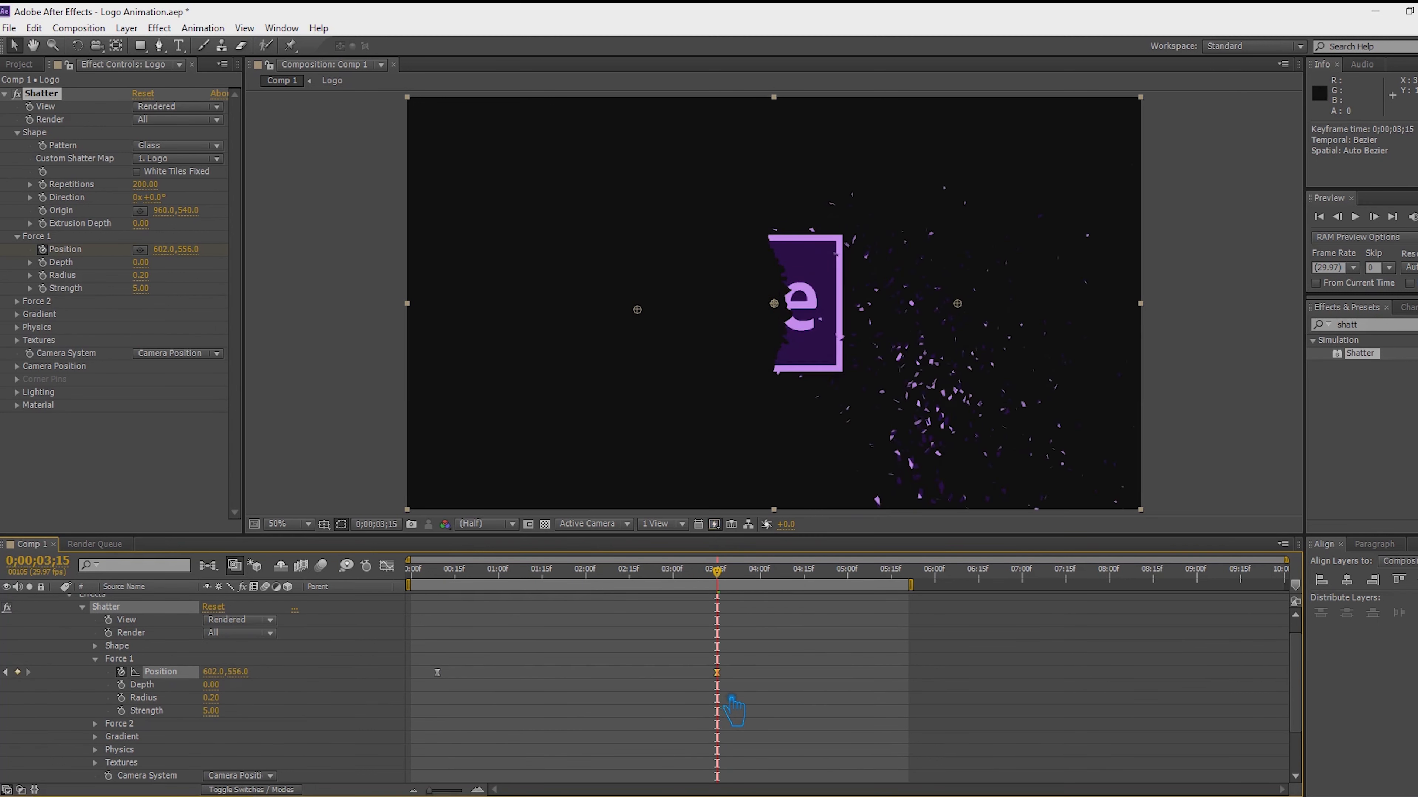
pyautogui.moveTo(728, 584); pyautogui.dragTo(871, 603)
pyautogui.moveTo(749, 680); pyautogui.dragTo(879, 673)
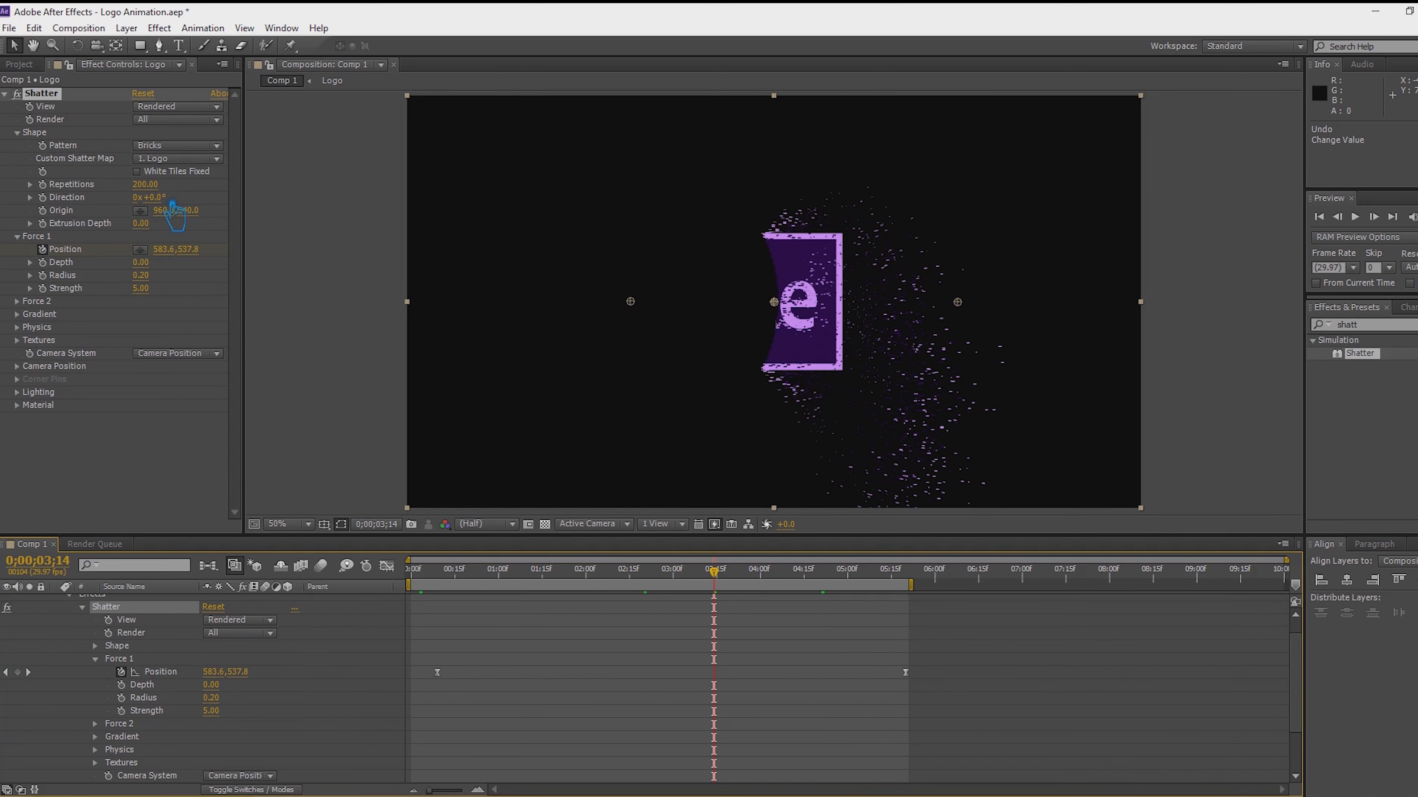
# Set the Shatter shape's direction to 45° and its repetitions to 100, and end the preview playback.
pyautogui.click(161, 199)
pyautogui.write('45')
pyautogui.press('Return')
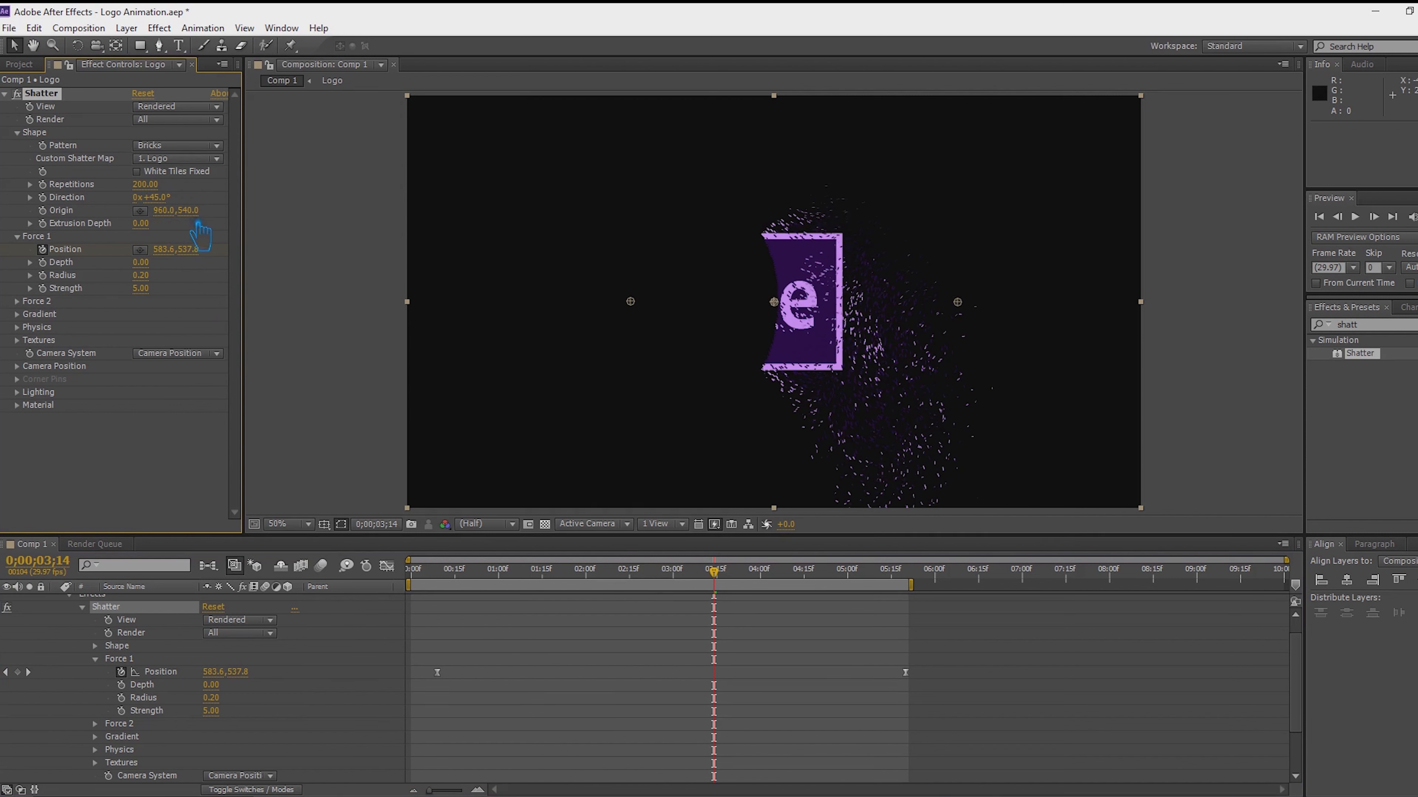
pyautogui.click(156, 186)
pyautogui.write('100')
pyautogui.press('Return')
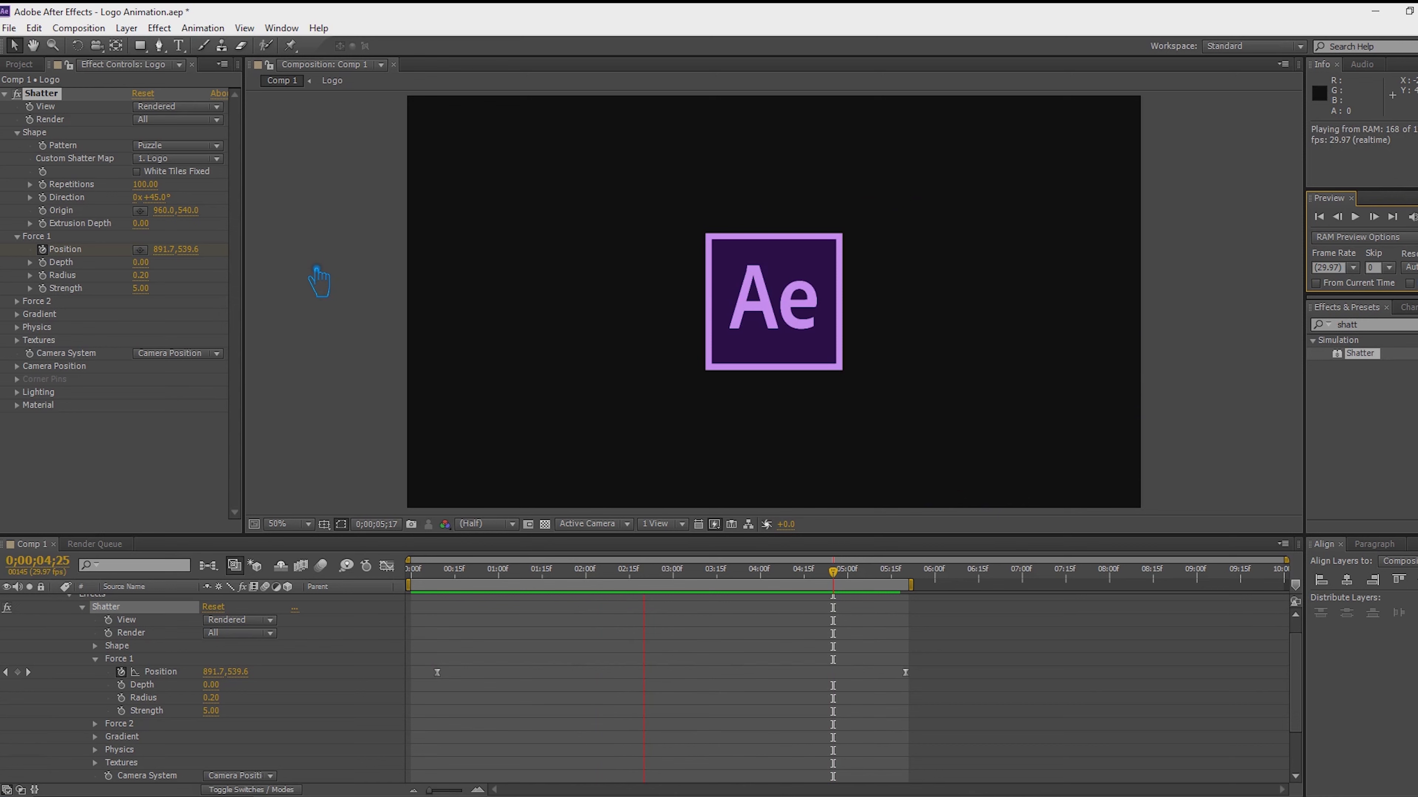
pyautogui.press('space')
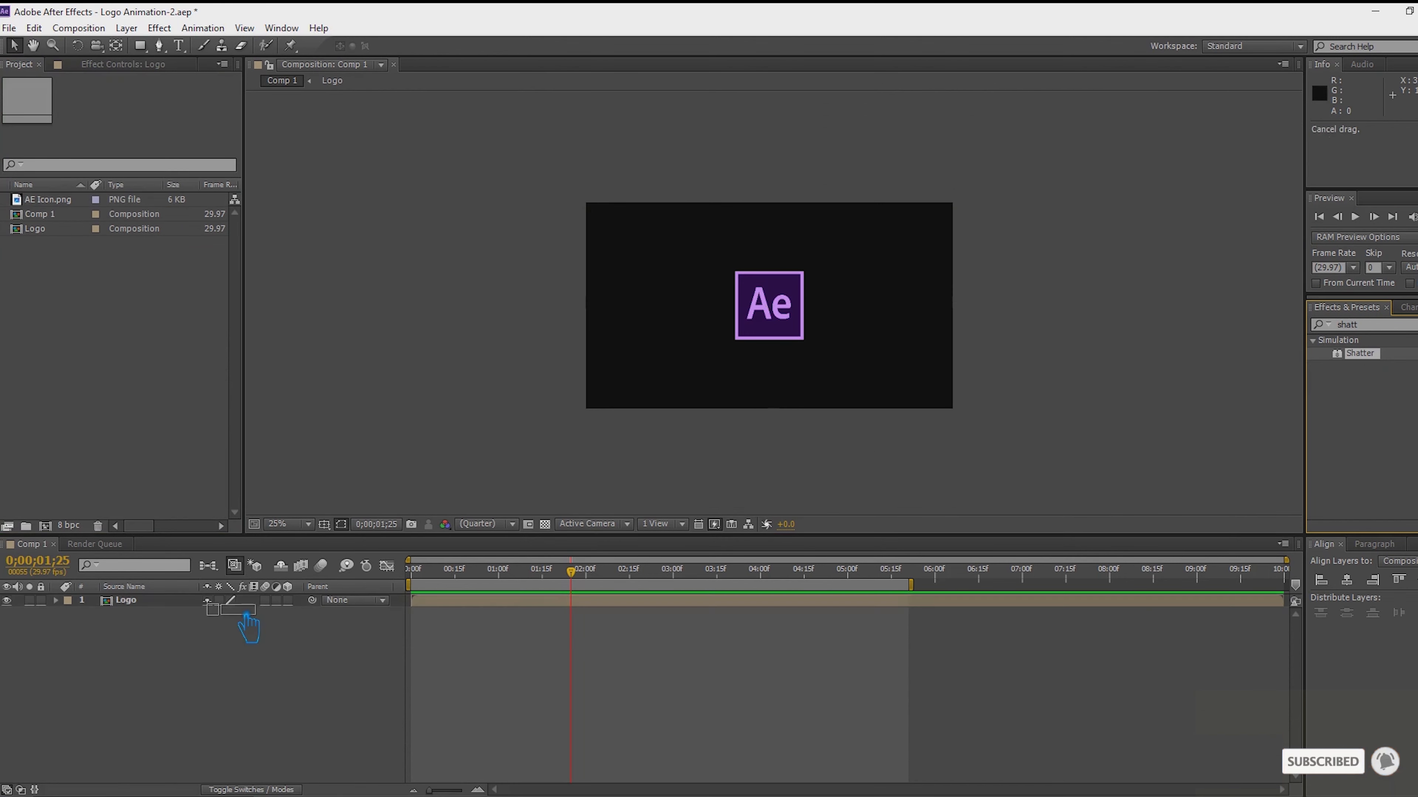
# Apply the Shatter effect to the Logo layer, set its view to Rendered, and expand its Shape properties.
pyautogui.moveTo(248, 626); pyautogui.dragTo(245, 620)
pyautogui.click(173, 112)
pyautogui.click(199, 129)
pyautogui.click(19, 133)
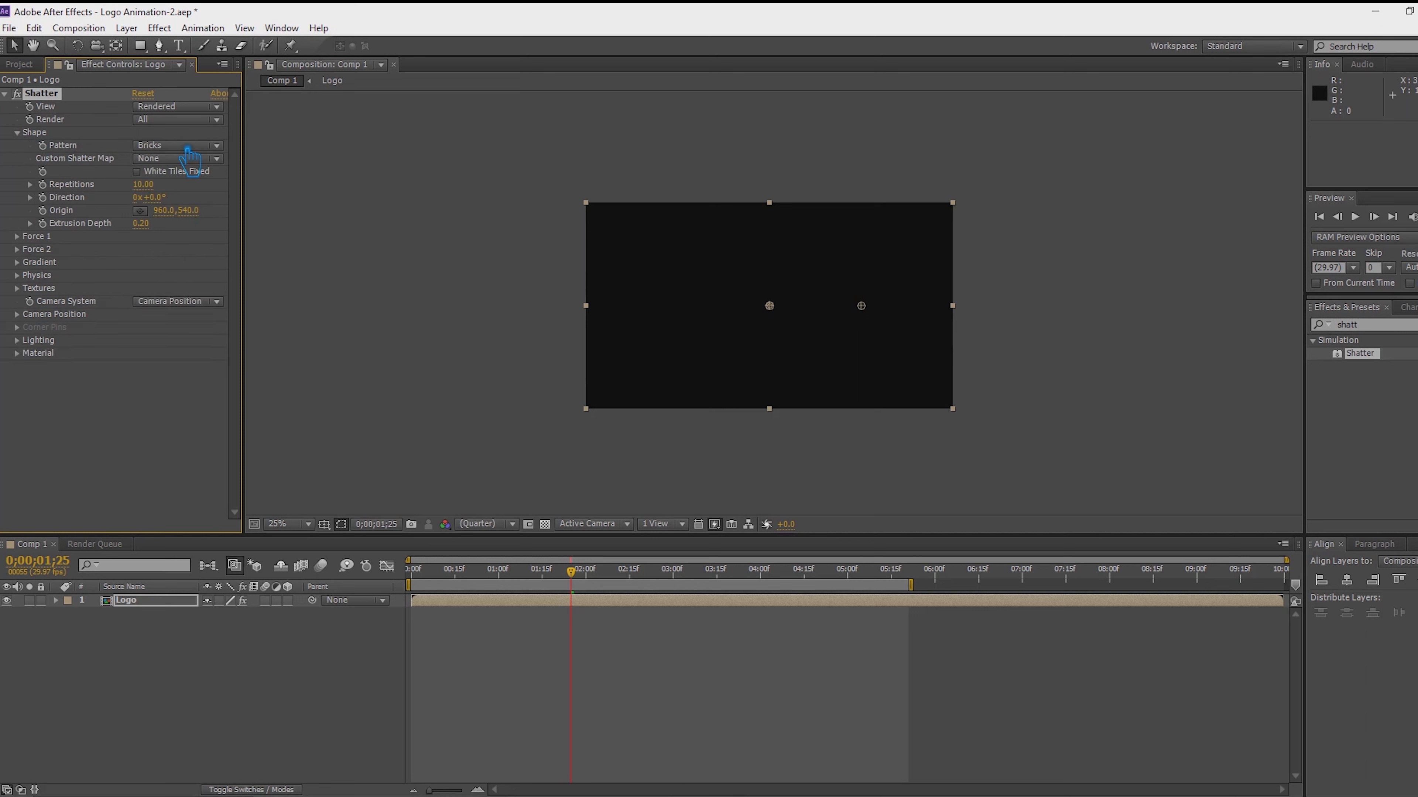
# Set the Shatter repetitions to 200 and choose 1. Logo as the custom shatter map.
pyautogui.click(146, 186)
pyautogui.write('200')
pyautogui.click(179, 159)
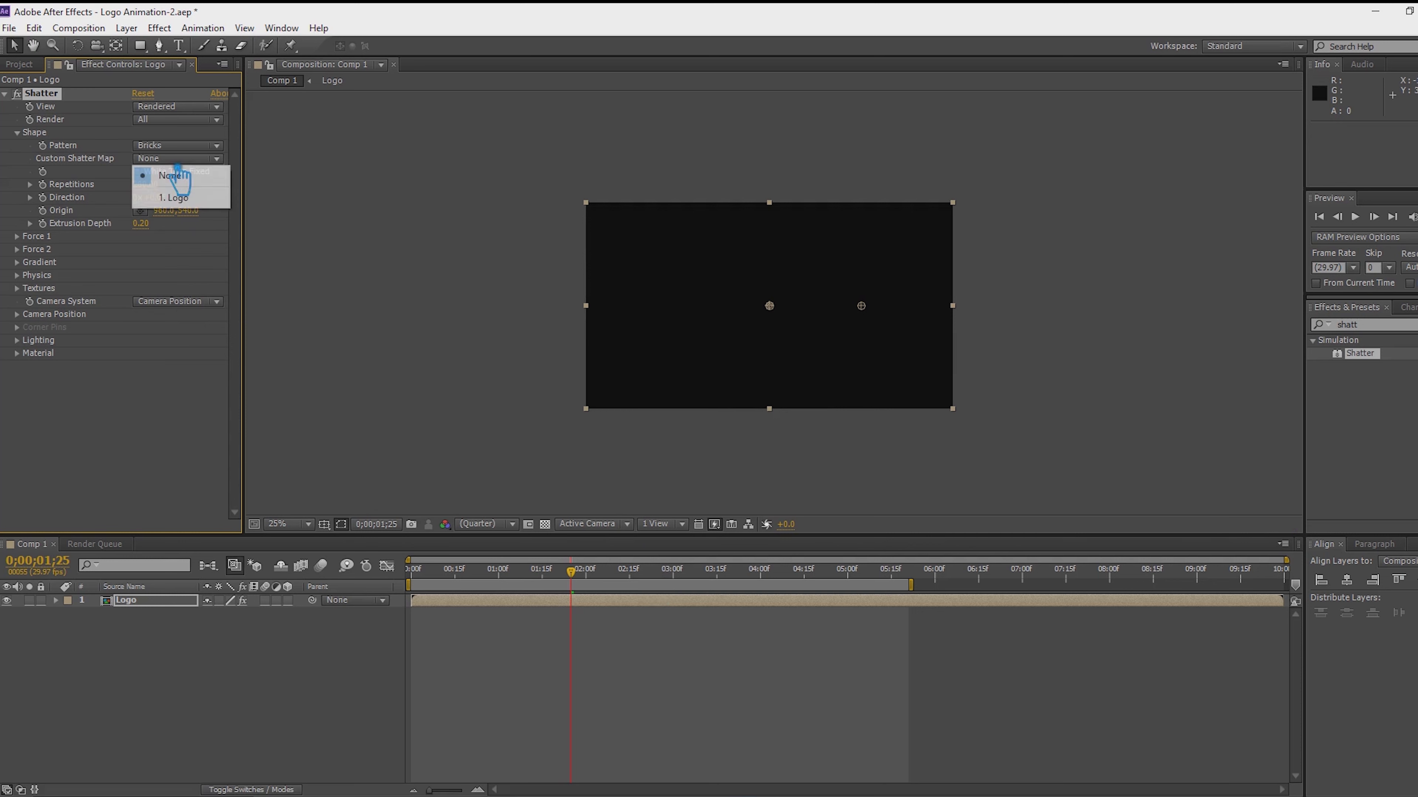
pyautogui.click(162, 192)
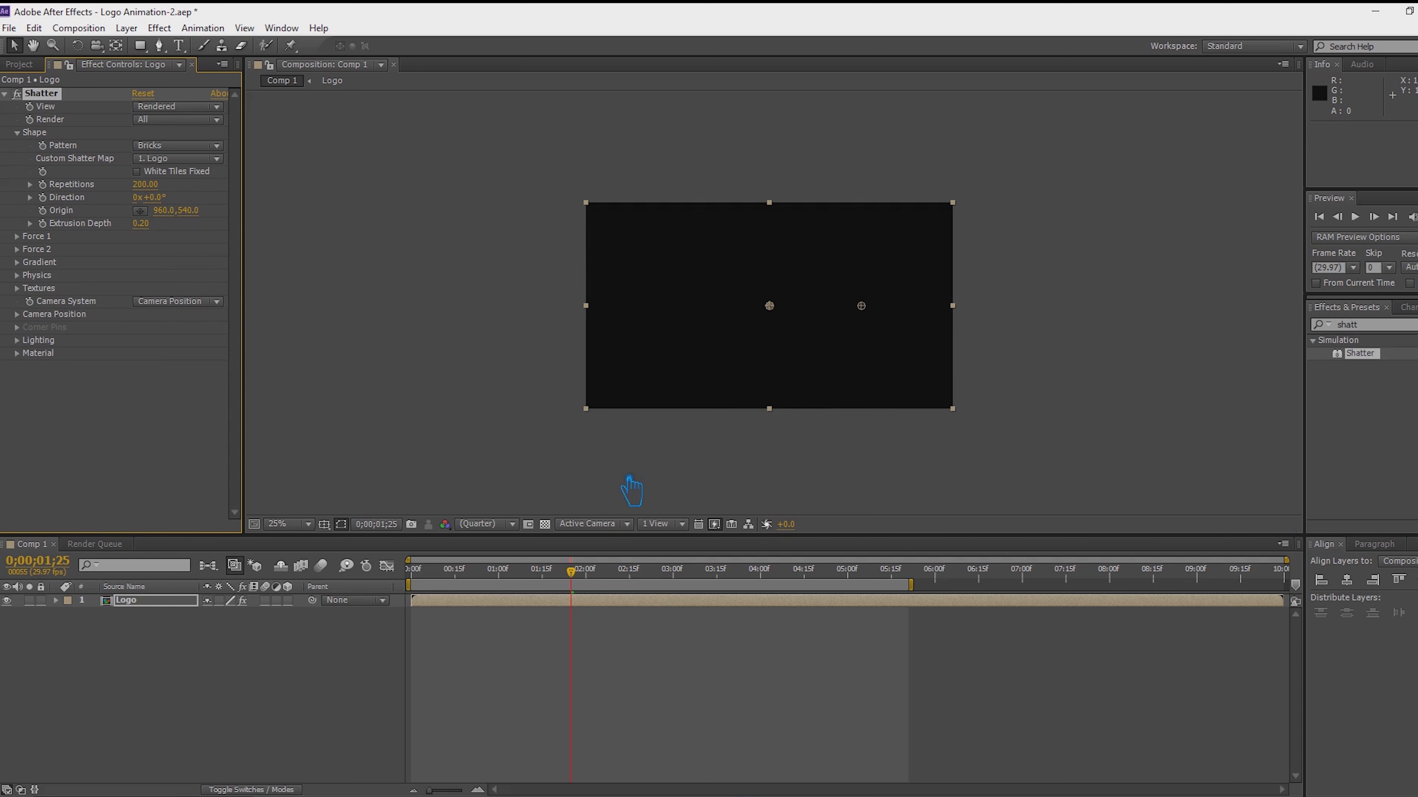
# Go to 0;00;00;05 and set the Shatter shape's direction to 45°.
pyautogui.moveTo(571, 571); pyautogui.dragTo(462, 592)
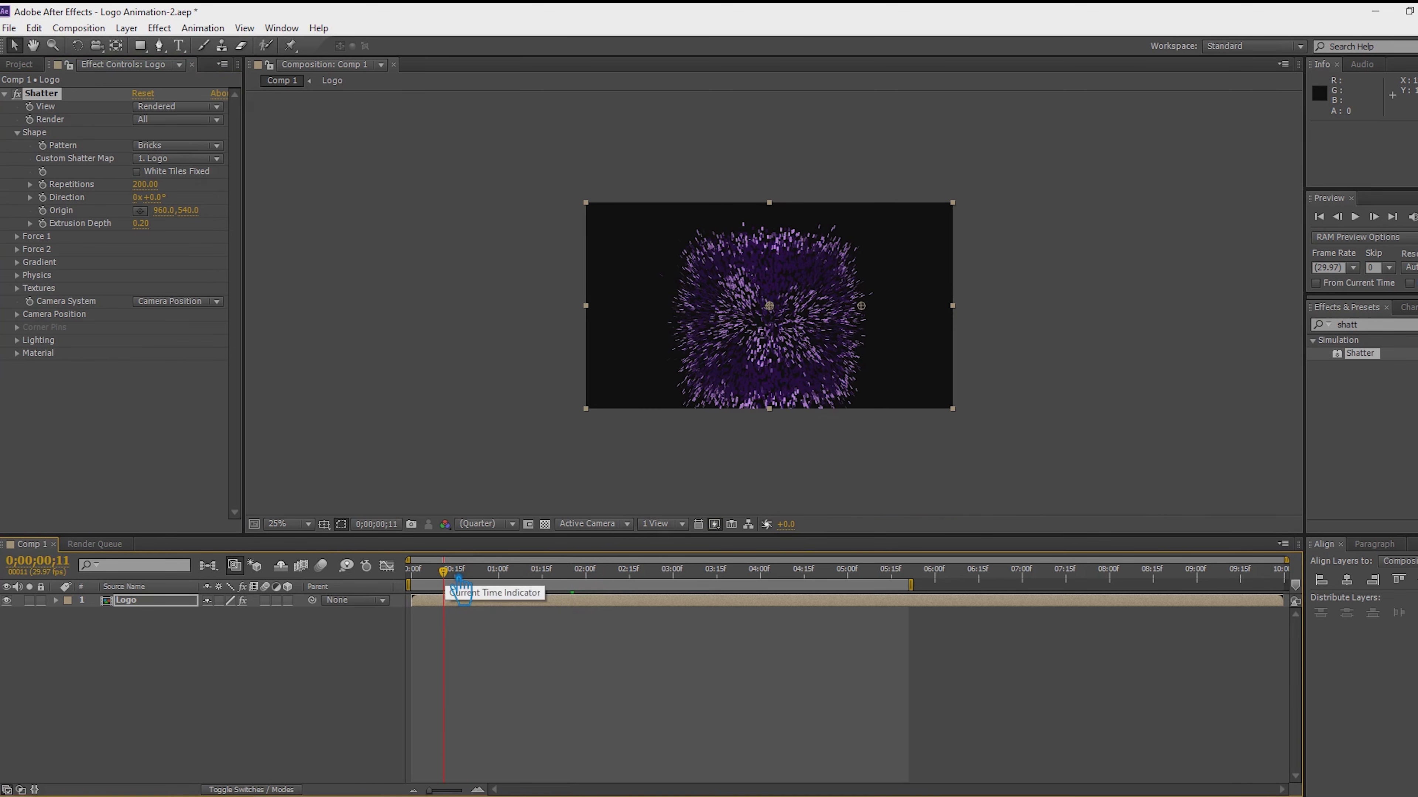
pyautogui.moveTo(461, 592); pyautogui.dragTo(440, 595)
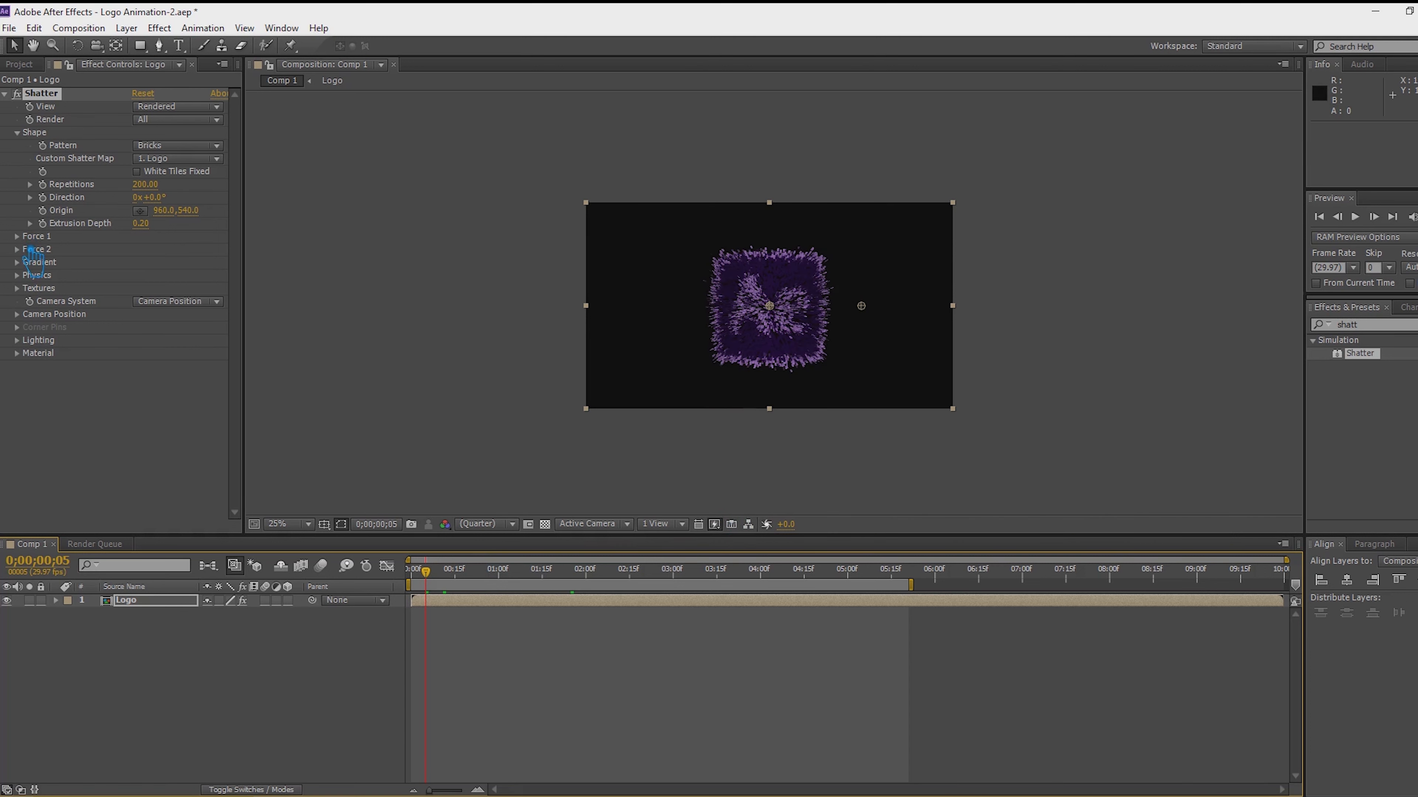
pyautogui.click(159, 198)
pyautogui.press('Return')
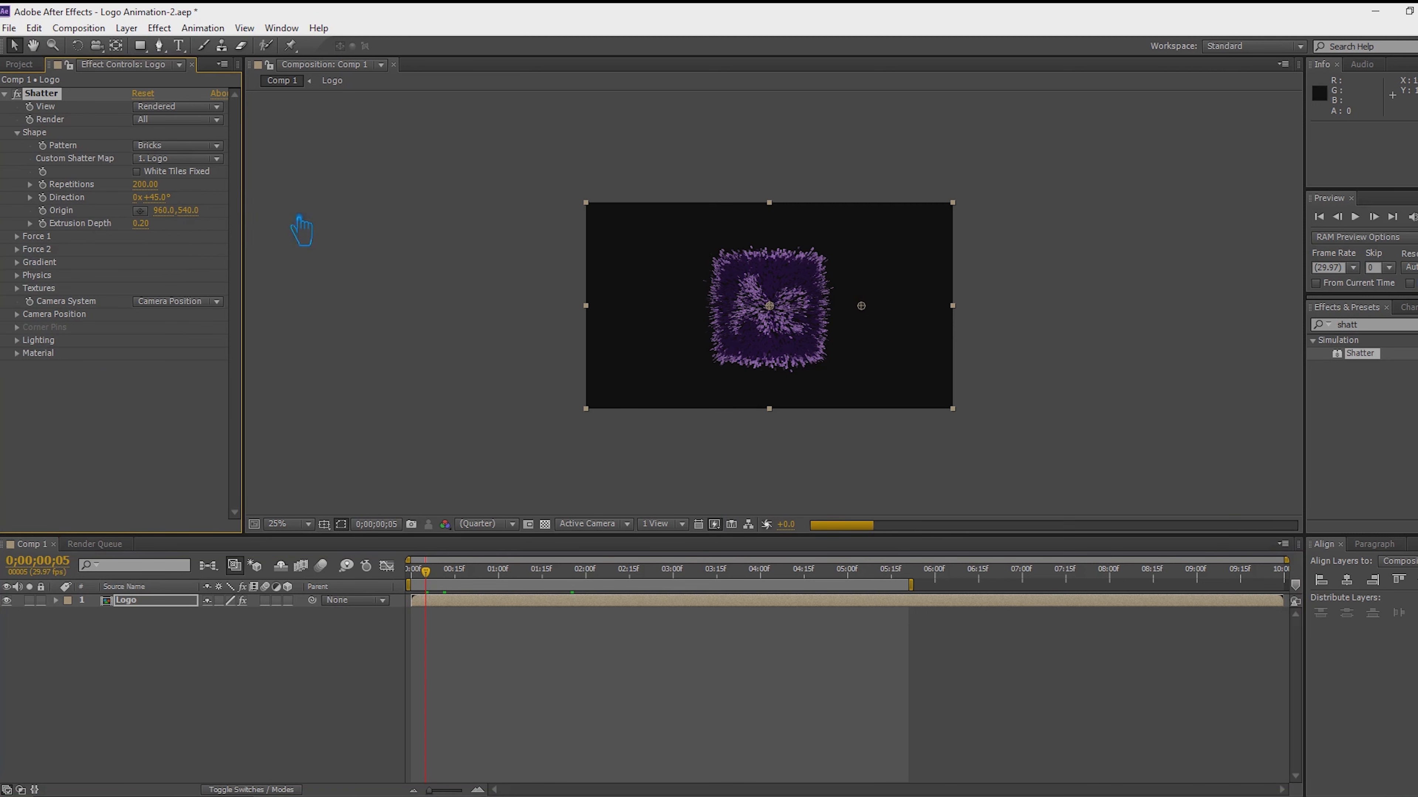
# Try Shatter extrusion depths of 0 and 0.5, undoing each change.
pyautogui.scroll(2, 820, 318)
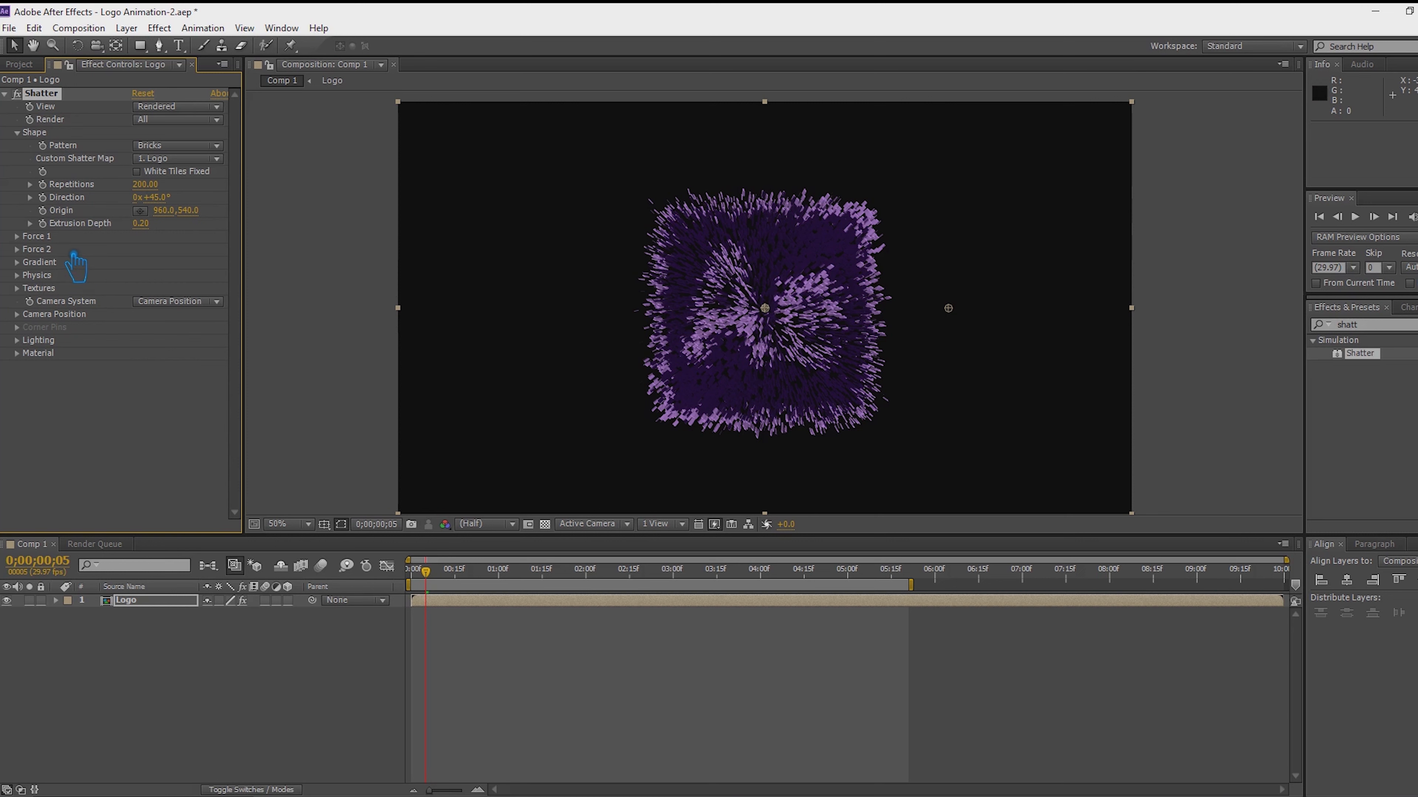
pyautogui.press('Return')
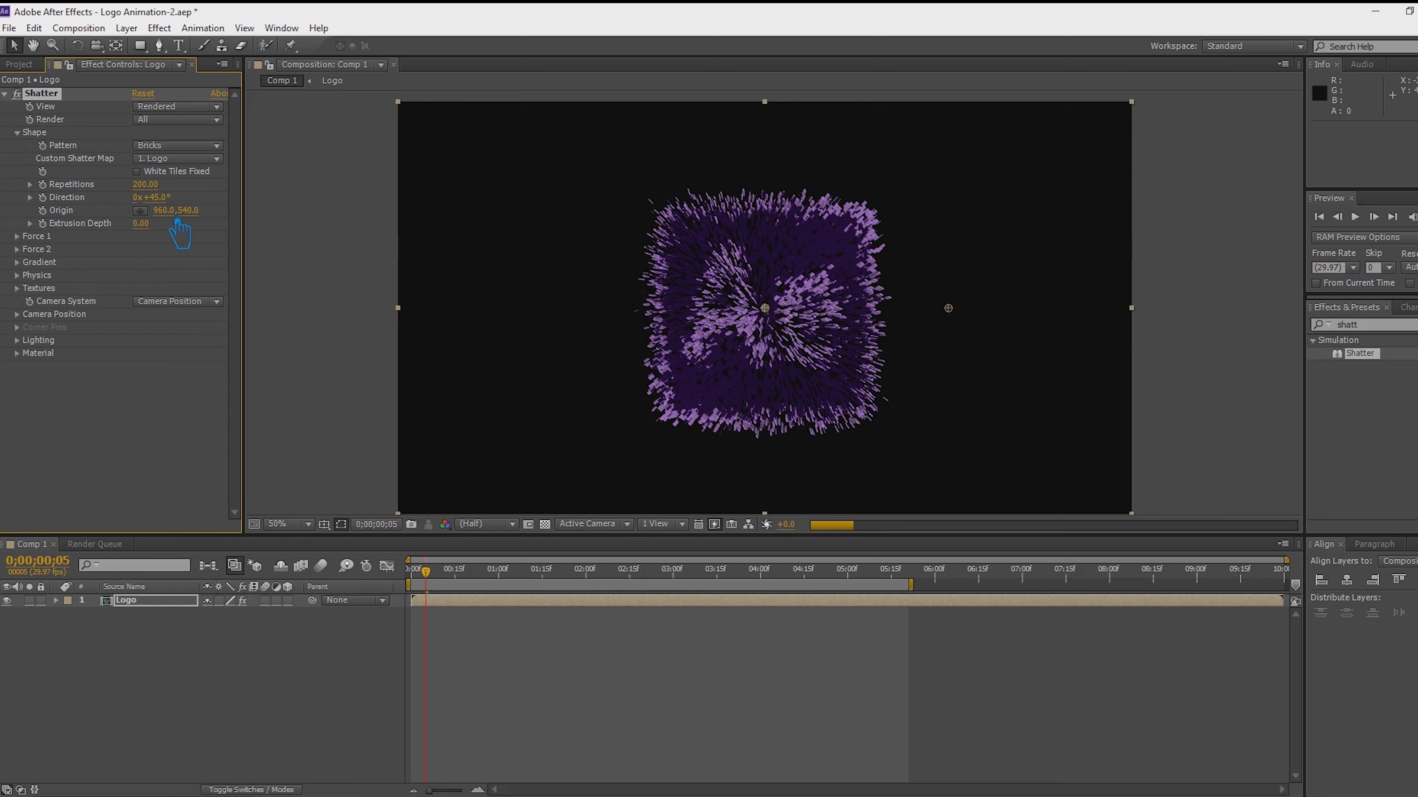
pyautogui.moveTo(177, 222); pyautogui.dragTo(172, 235)
pyautogui.click(144, 223)
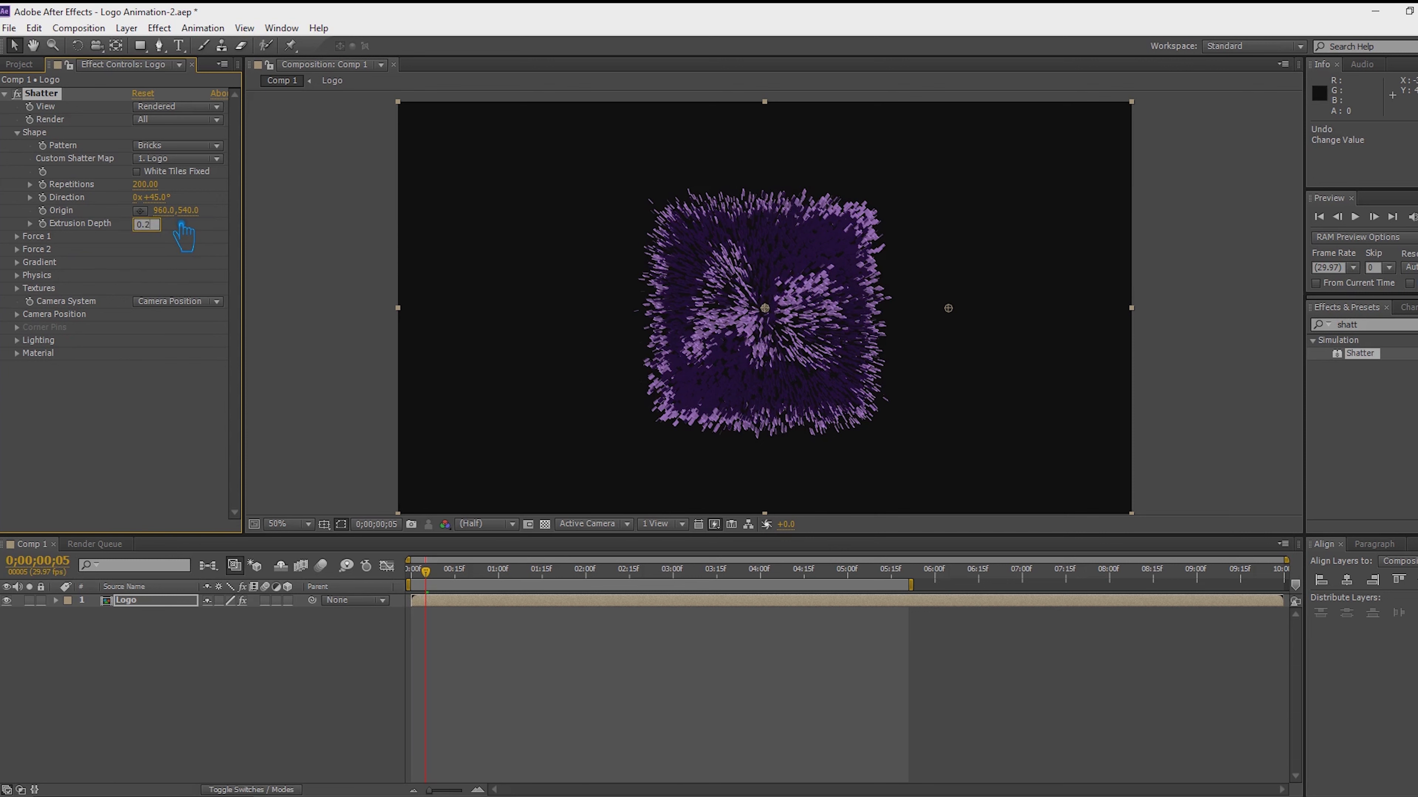
pyautogui.press('Return')
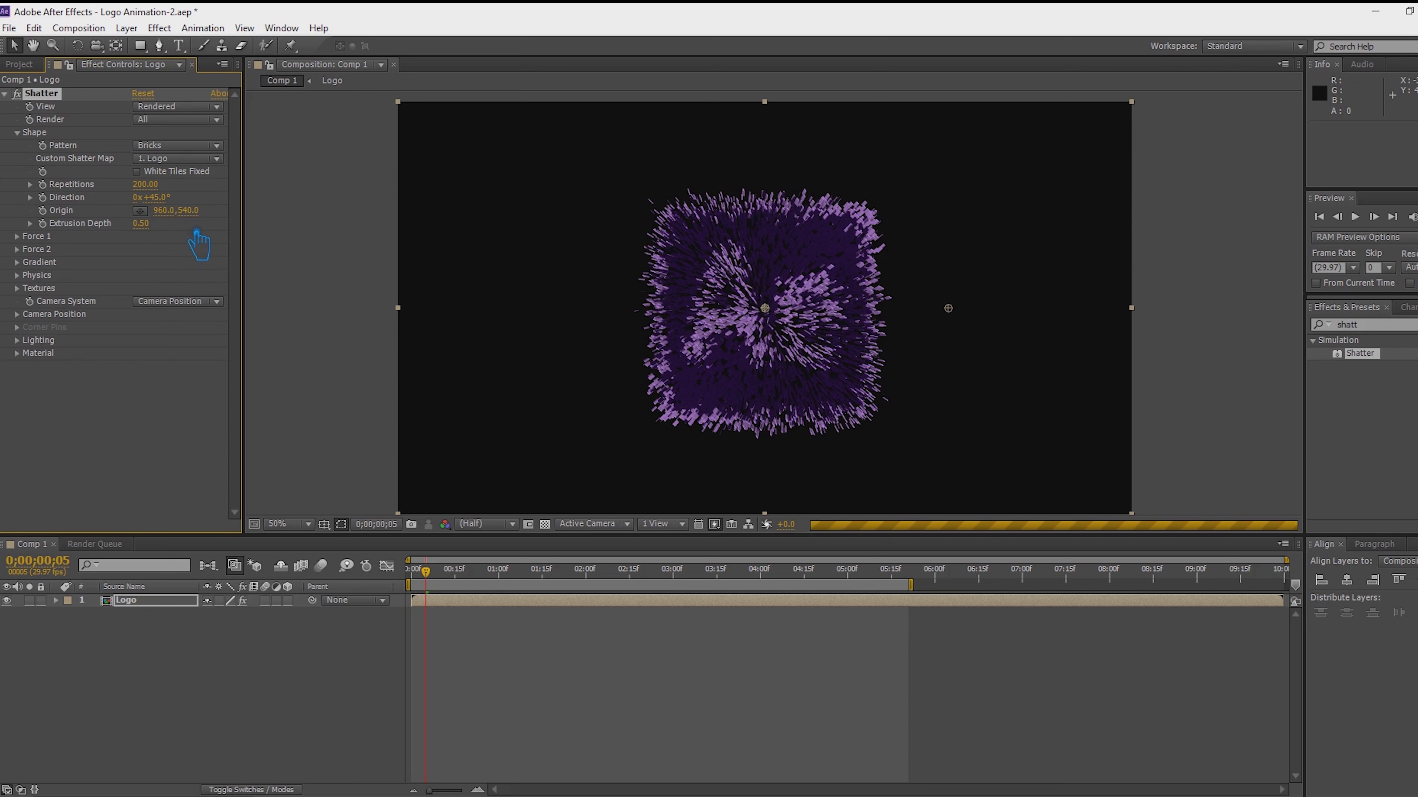
pyautogui.hotkey('ctrl', 'z')
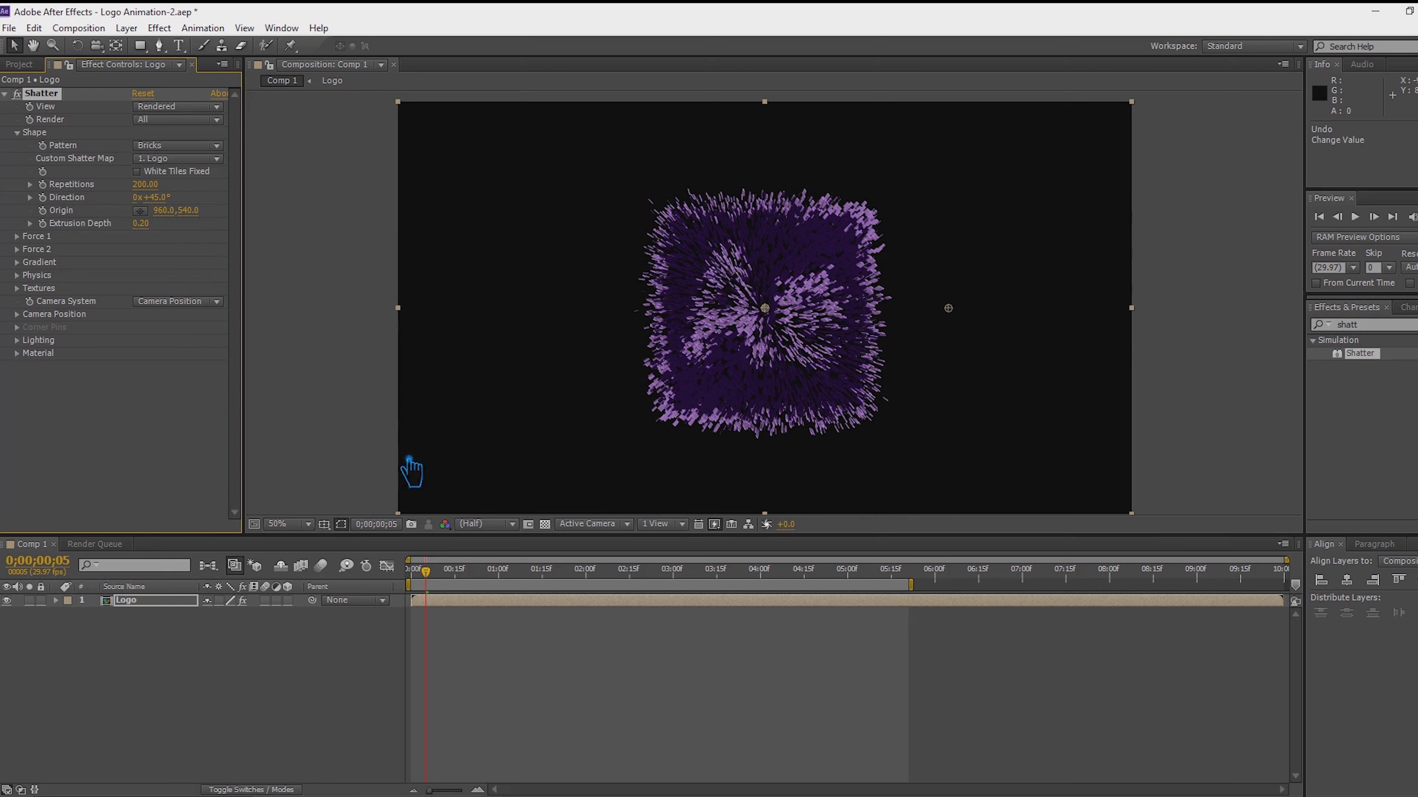
# Return to the start of the timeline and render a RAM preview of the logo explosion.
pyautogui.moveTo(450, 580); pyautogui.dragTo(415, 592)
pyautogui.press('KP_0')
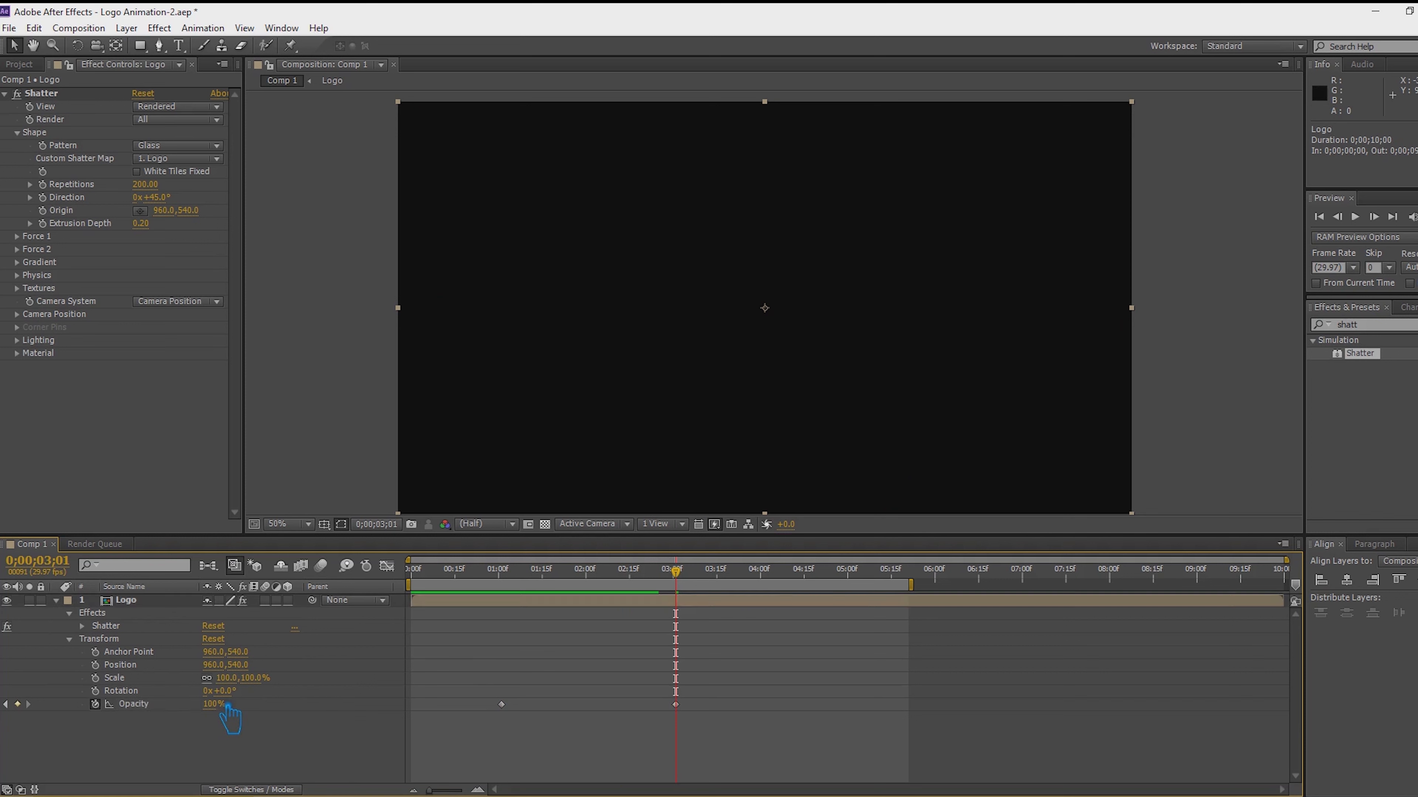
# Set the Logo layer's Opacity to 0% at 0;00;03;01 and apply Easy Ease to both Opacity keyframes.
pyautogui.click(220, 706)
pyautogui.write('0')
pyautogui.press('Return')
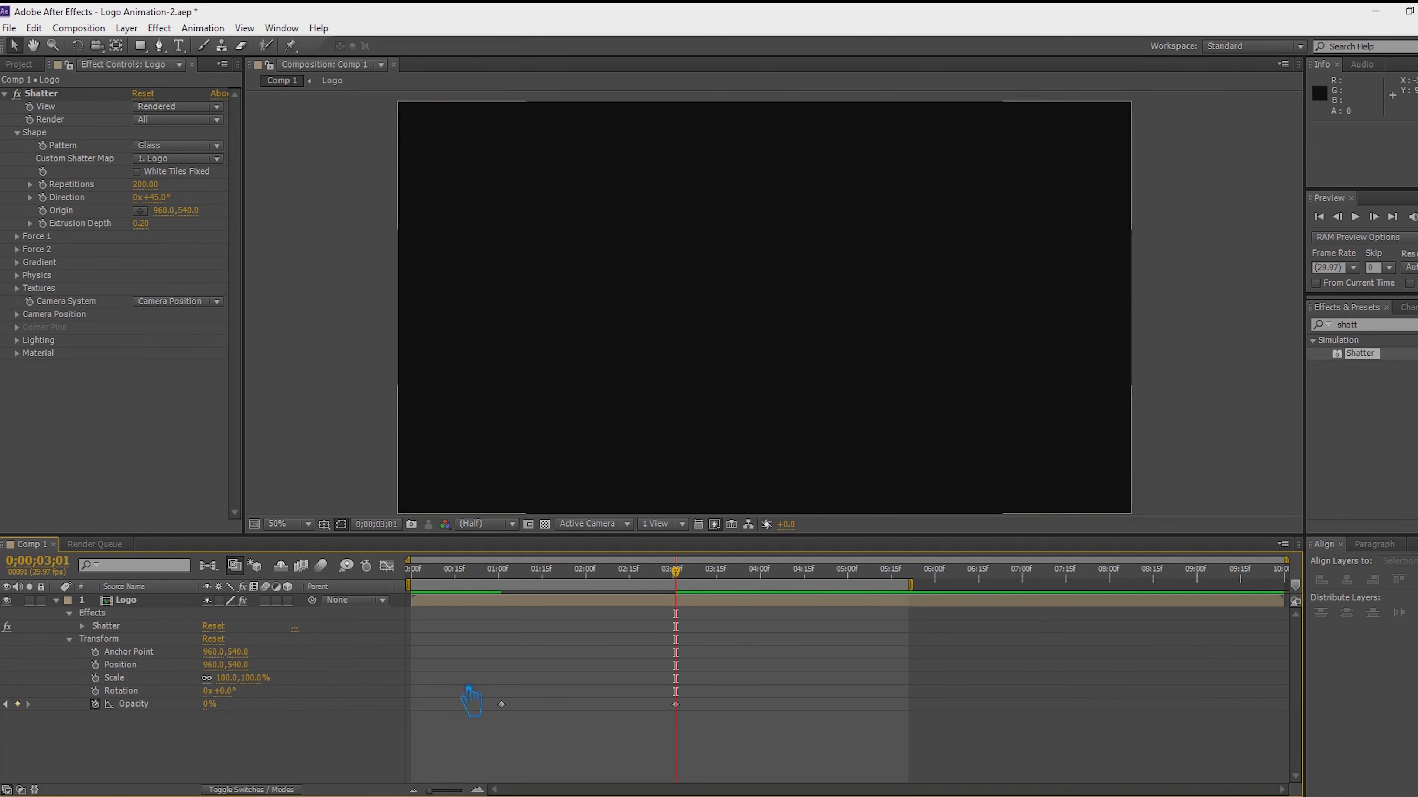
pyautogui.moveTo(728, 720); pyautogui.dragTo(491, 688)
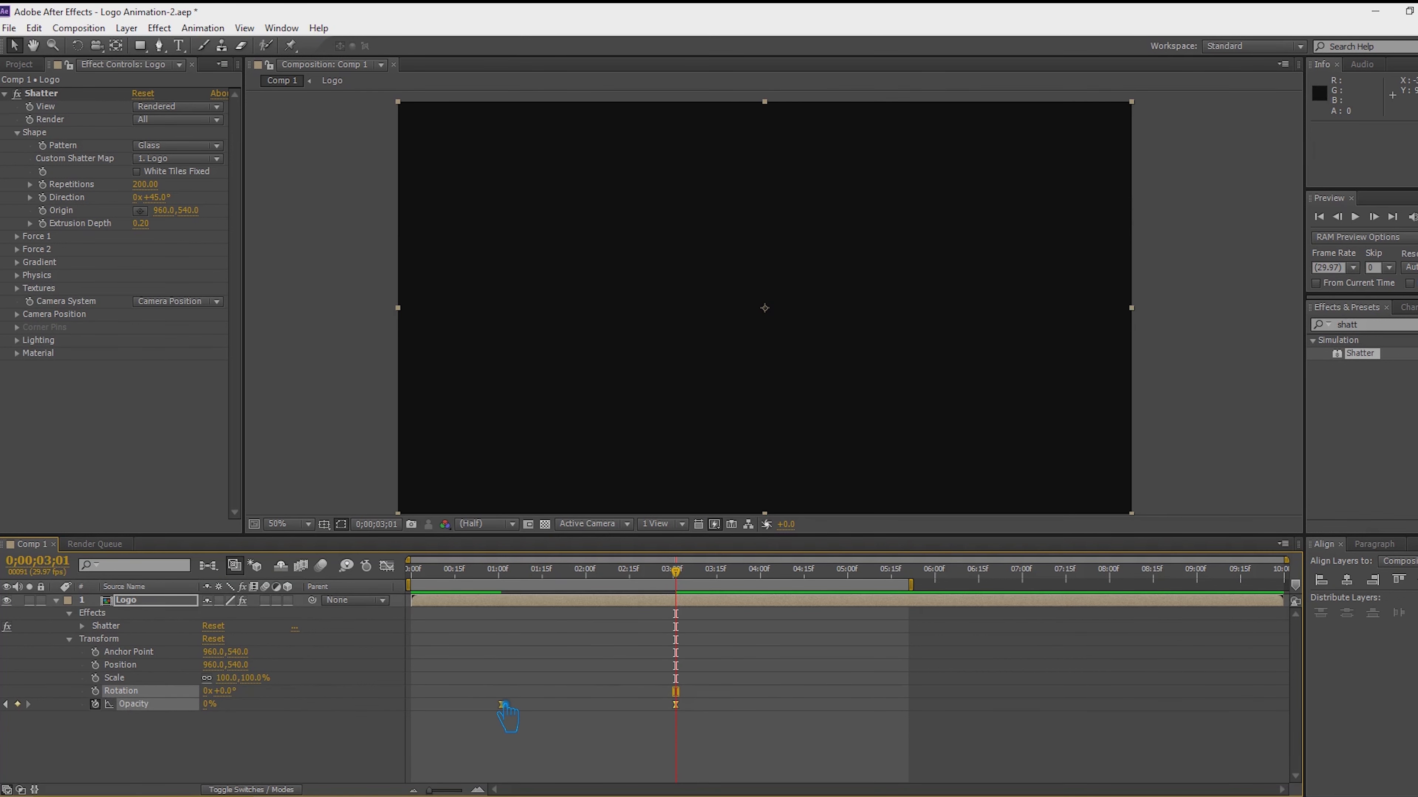
pyautogui.click(570, 745)
# End the work area at 0;00;03;01 and save the project.
pyautogui.press('n')
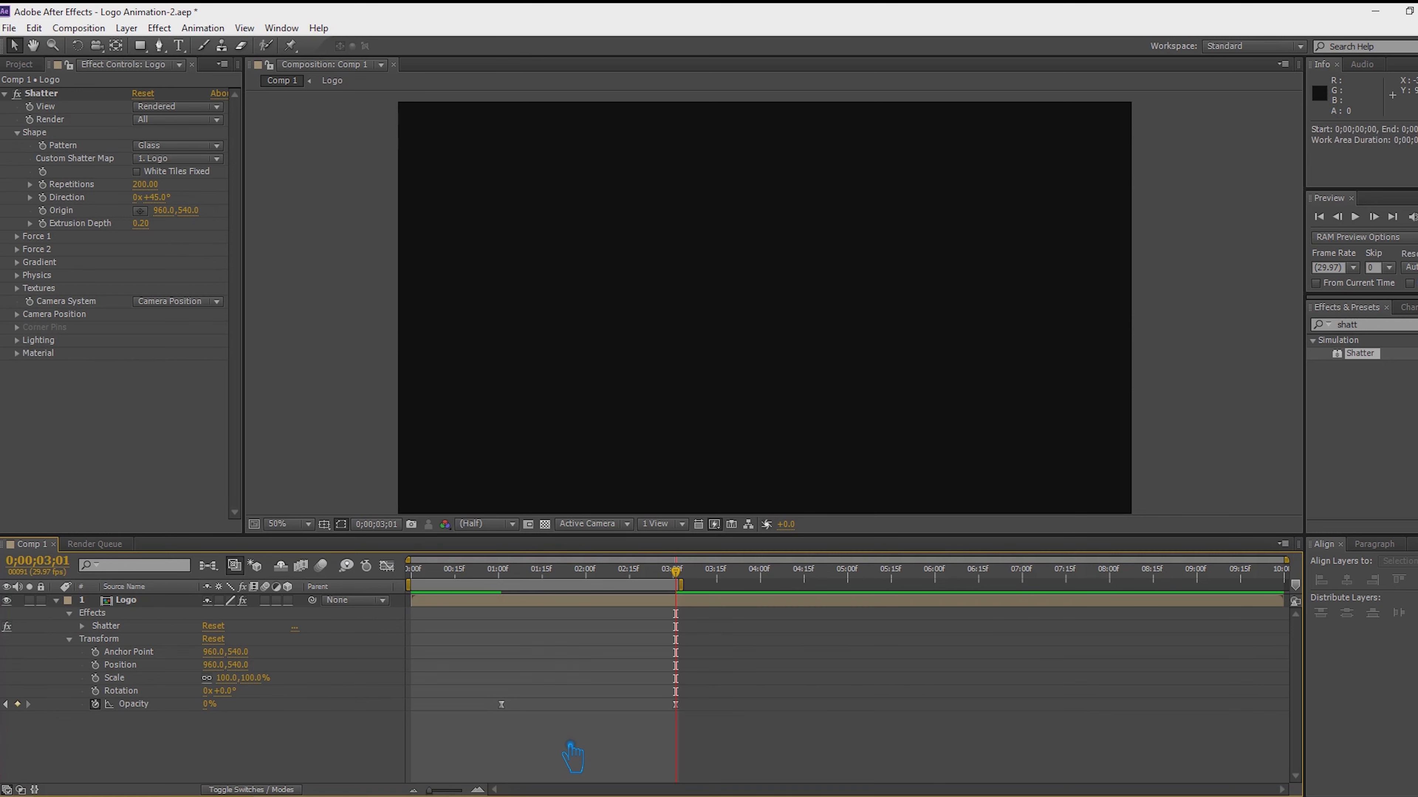
pyautogui.hotkey('ctrl', 's')
# Play a RAM preview of the fading particles, stop it, and inspect the frame at 0;00;00;25.
pyautogui.press('KP_0')
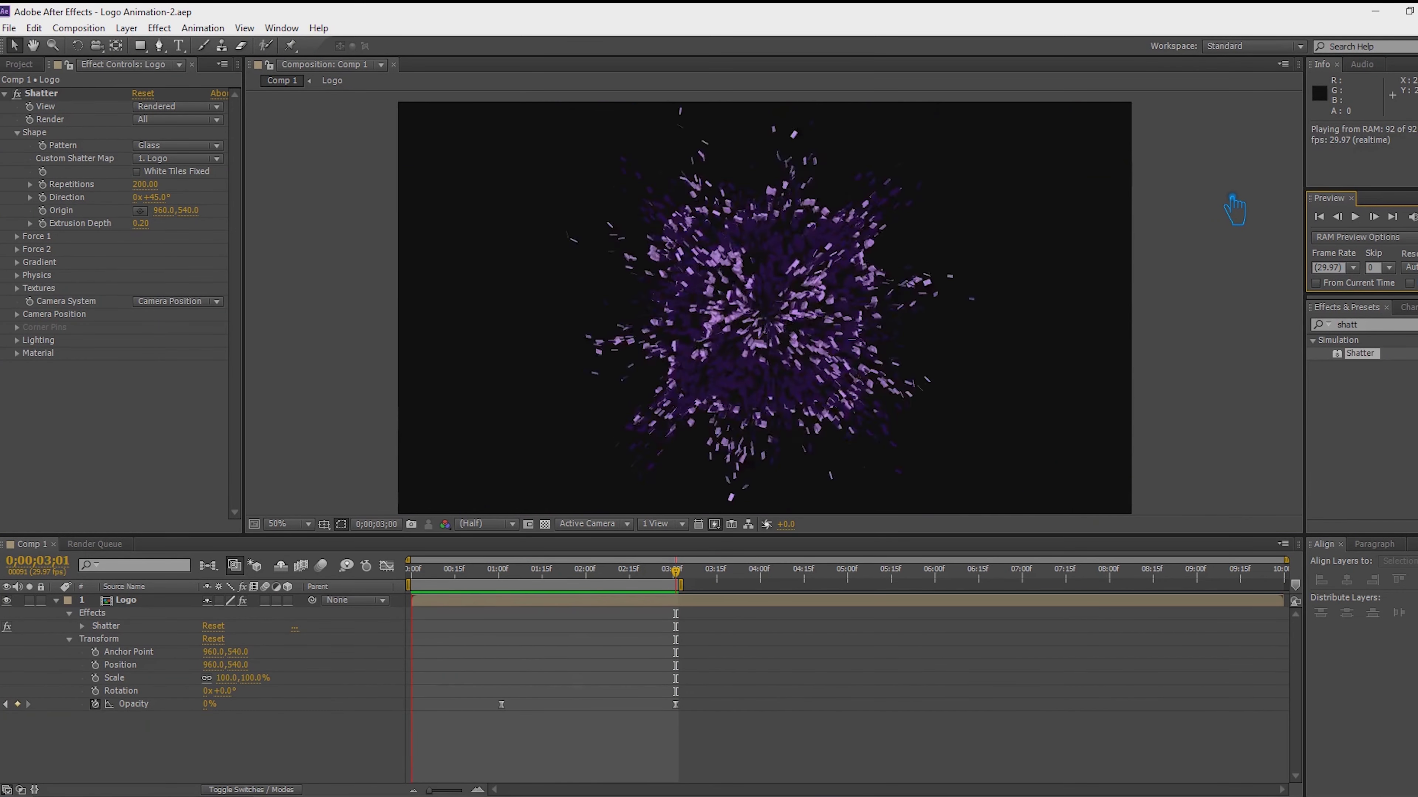
pyautogui.click(668, 622)
pyautogui.moveTo(669, 622); pyautogui.dragTo(504, 595)
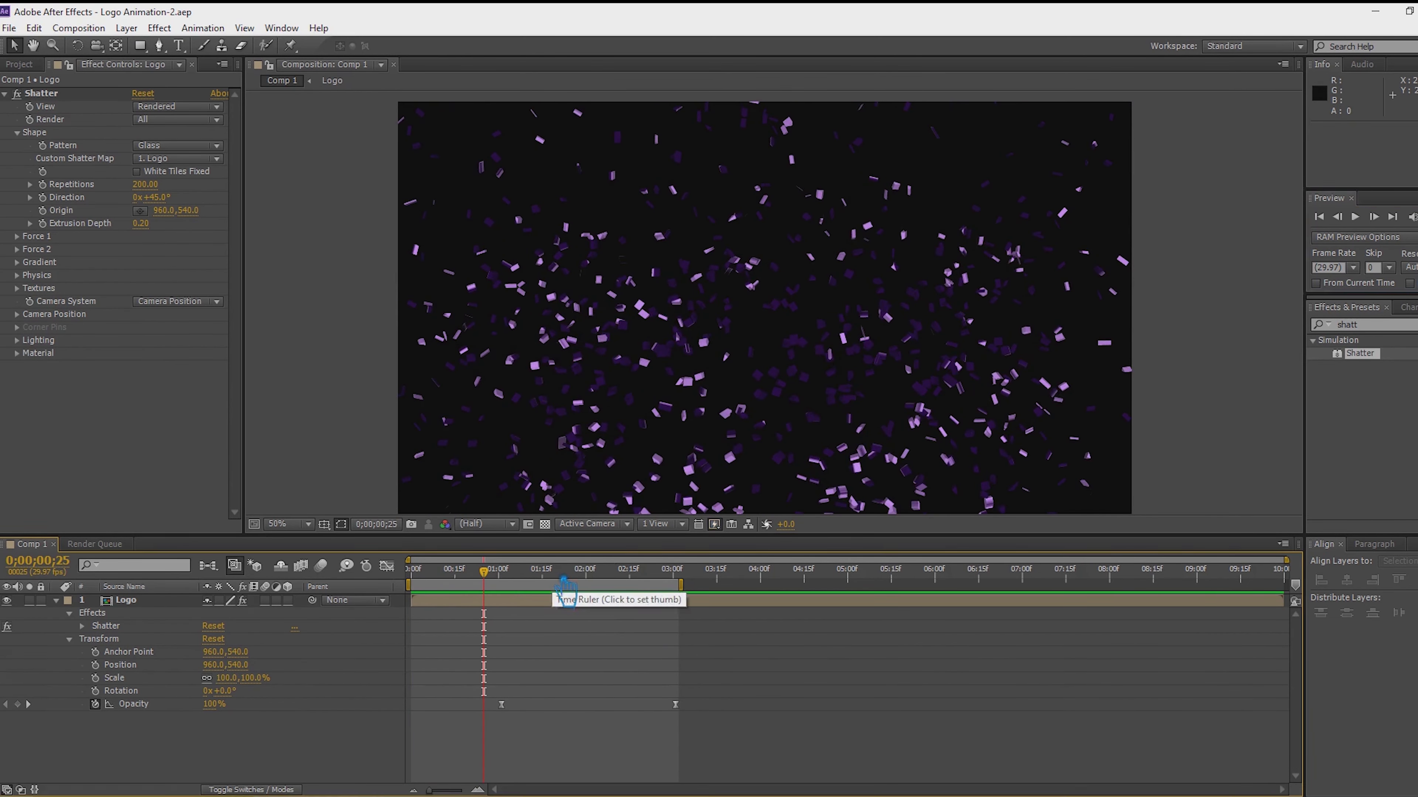
# Move the Logo layer's first Opacity keyframe to 0;00;00;19.
pyautogui.moveTo(711, 738); pyautogui.dragTo(479, 687)
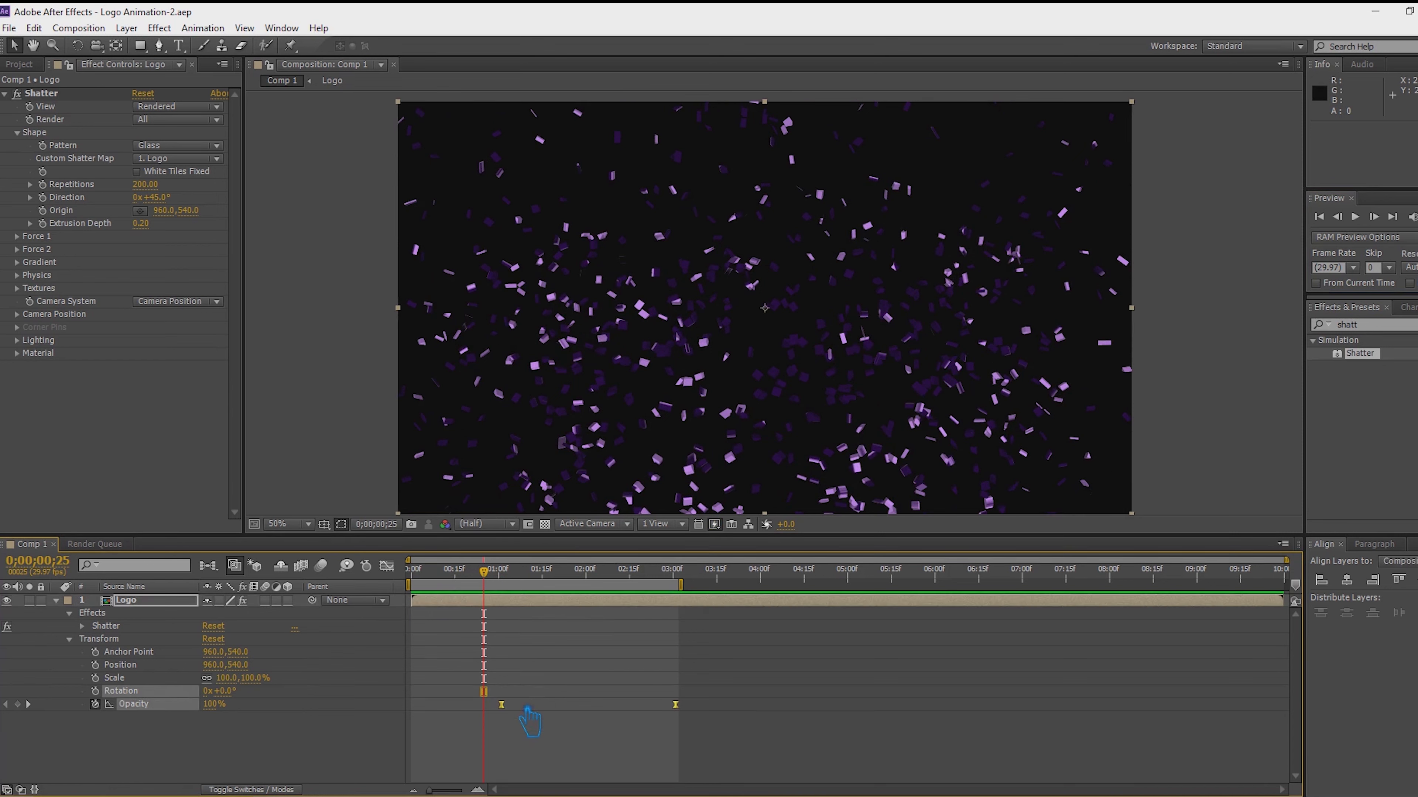
pyautogui.hotkey('ctrl', 'z')
pyautogui.click(530, 714)
pyautogui.moveTo(501, 705); pyautogui.dragTo(466, 706)
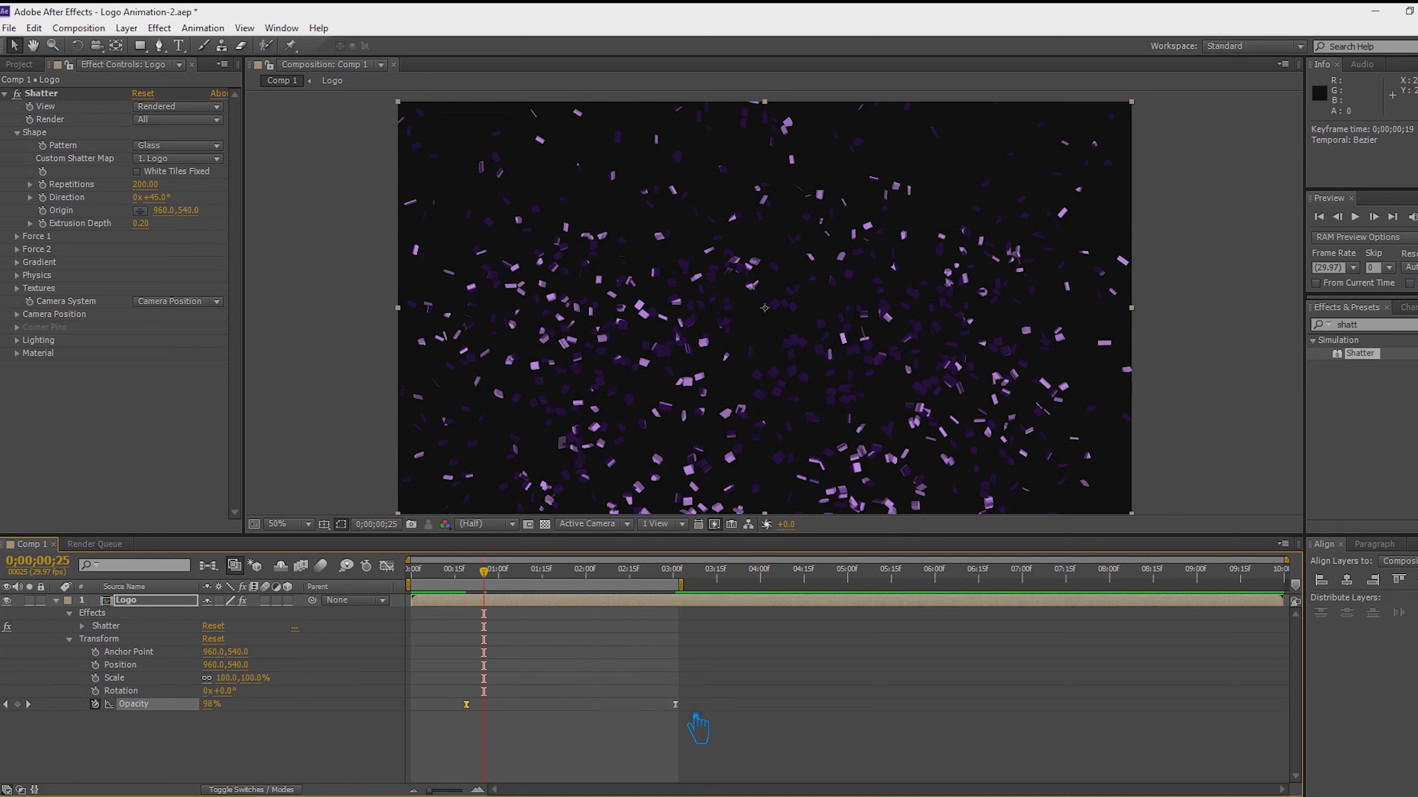
# Move the second Opacity keyframe to 0;00;01;01, extend it to 0;00;01;08, and end the work area at 0;00;01;09.
pyautogui.moveTo(676, 705); pyautogui.dragTo(501, 705)
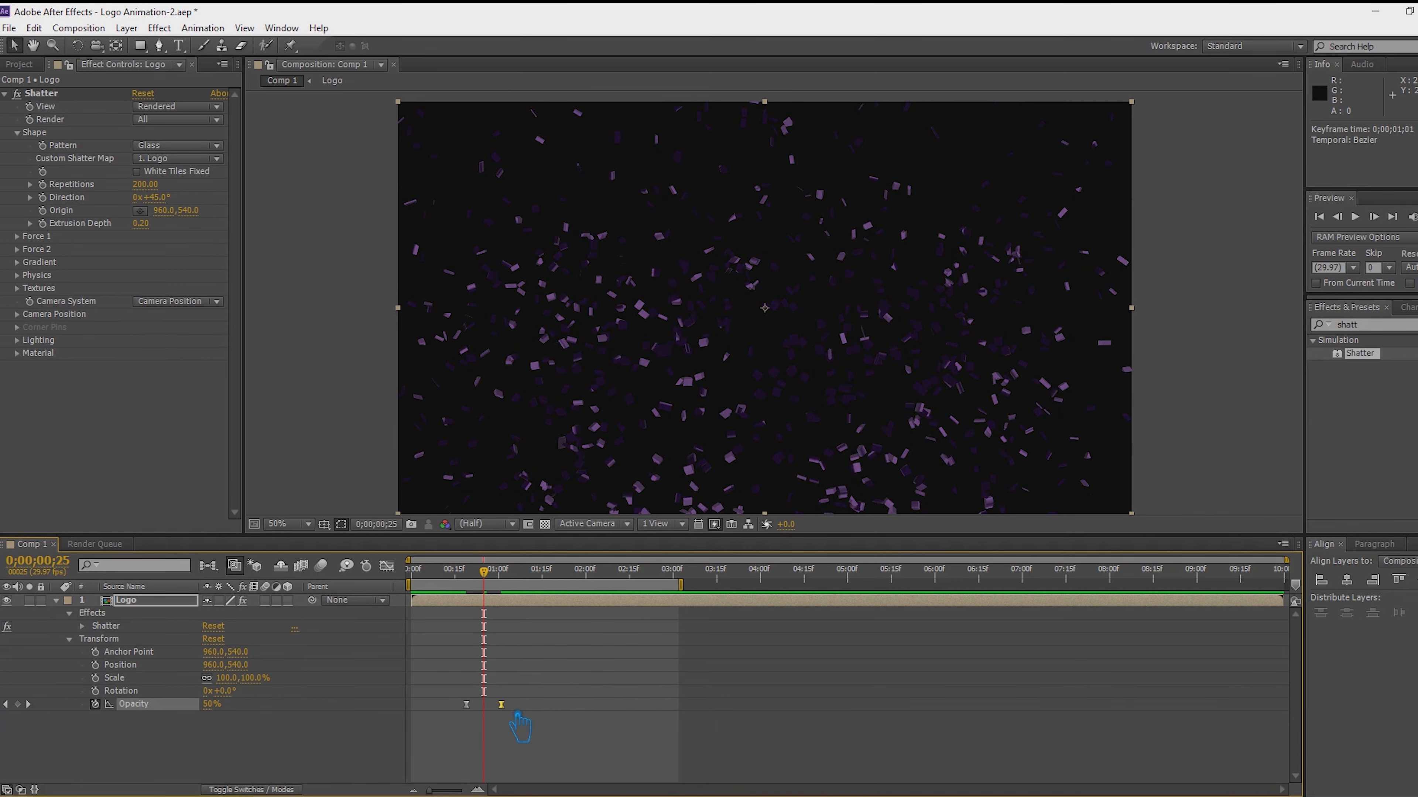
pyautogui.moveTo(501, 582)
pyautogui.mouseDown()
pyautogui.moveTo(522, 583)
pyautogui.moveTo(427, 582)
pyautogui.moveTo(512, 581)
pyautogui.moveTo(499, 583)
pyautogui.mouseUp()
pyautogui.moveTo(516, 714); pyautogui.dragTo(536, 714)
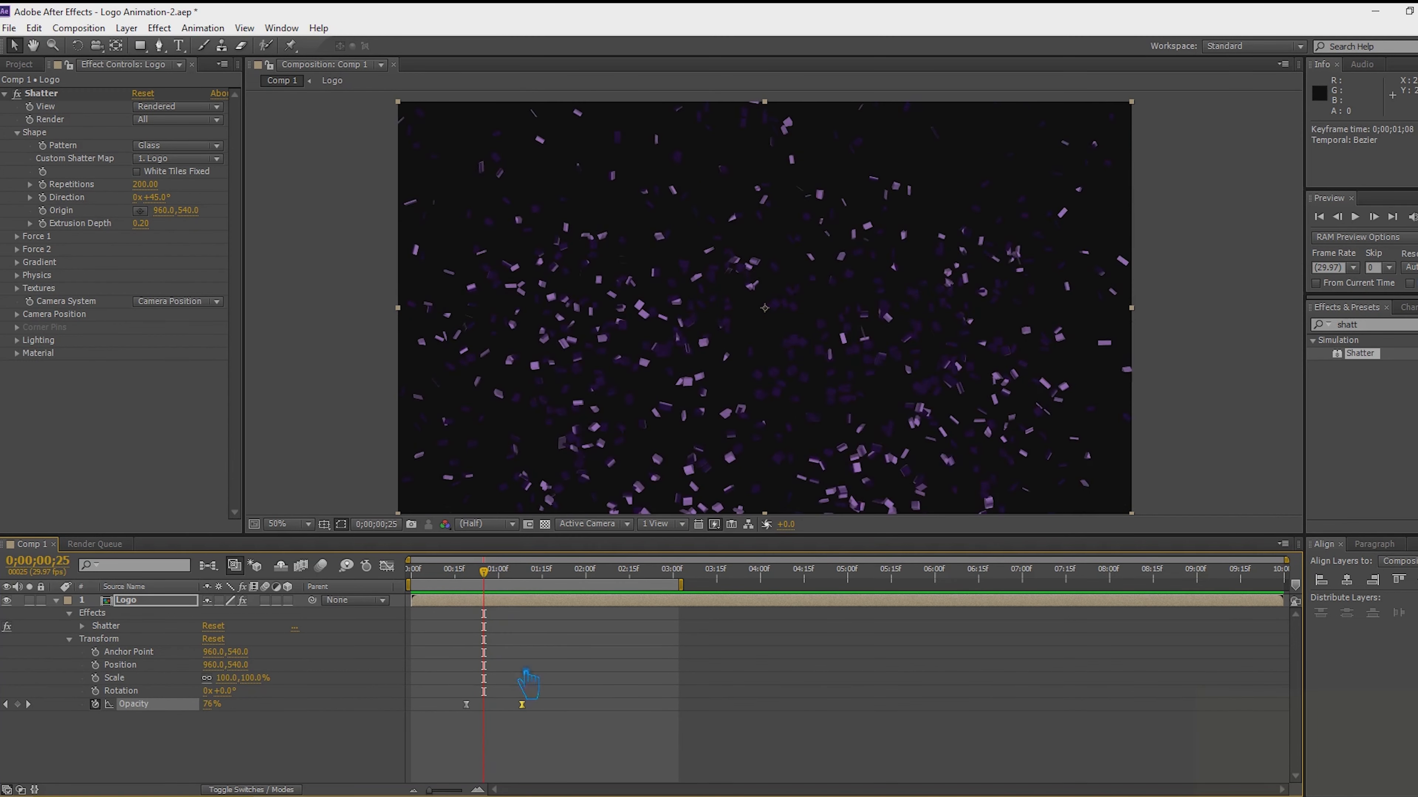
pyautogui.moveTo(498, 583); pyautogui.dragTo(539, 587)
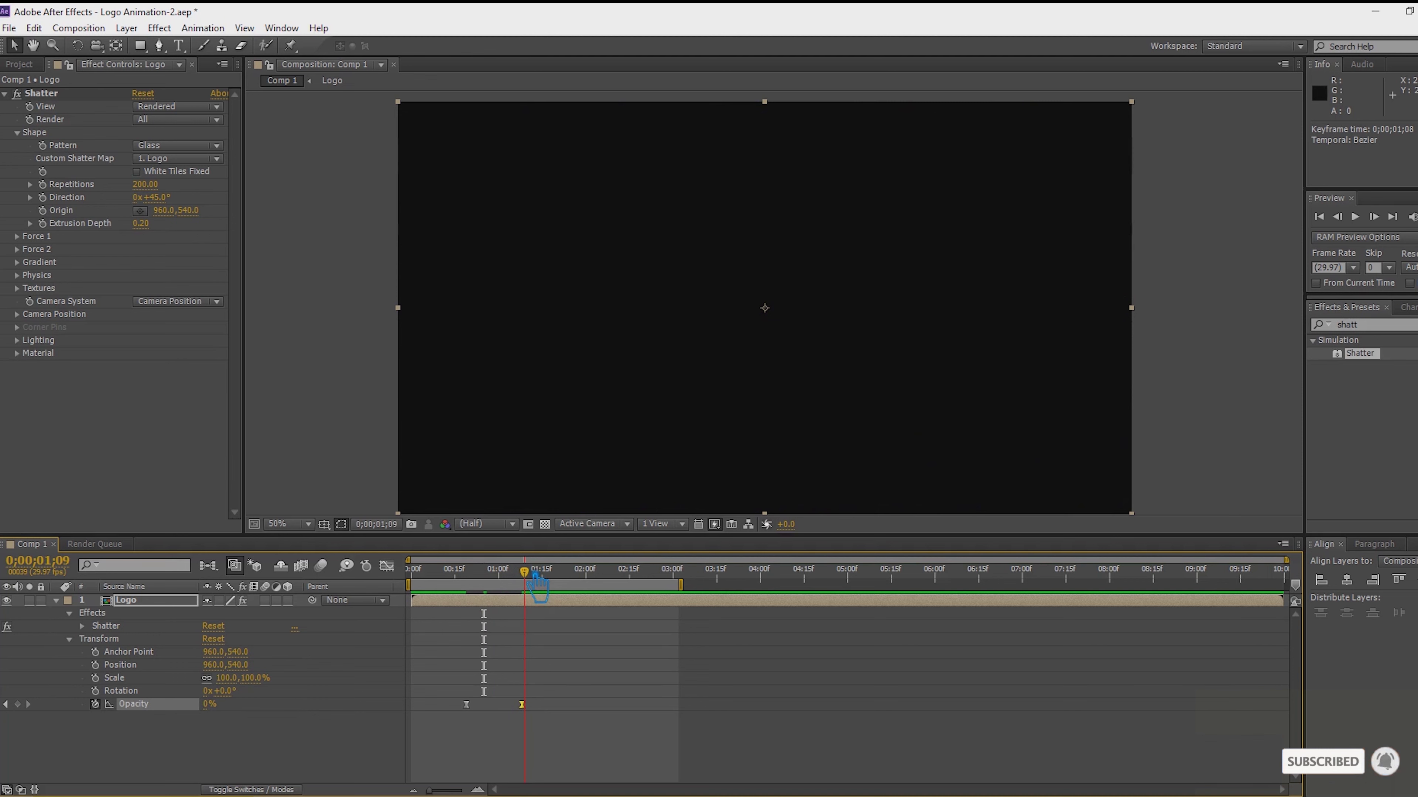
pyautogui.press('n')
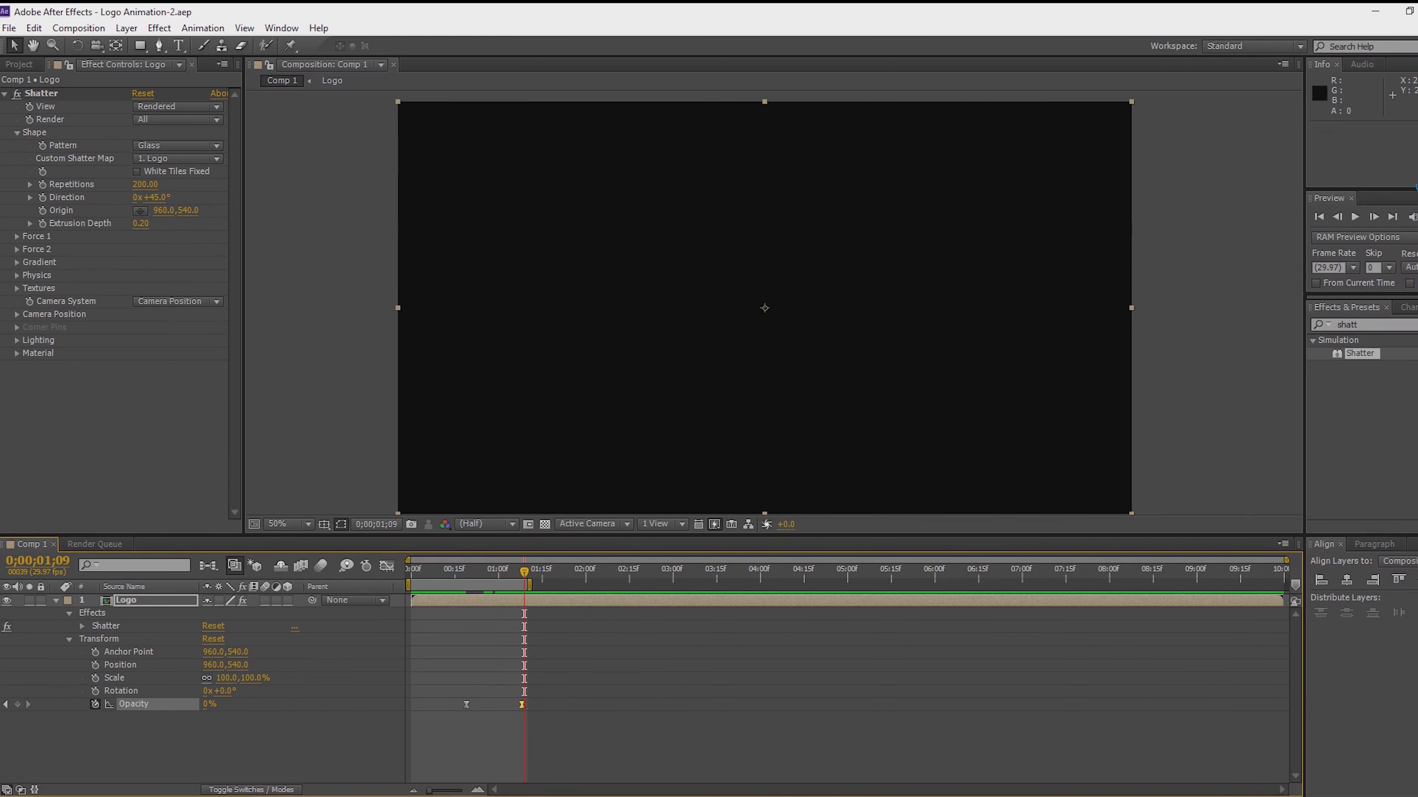
# Play a RAM preview of the fade-out, stop it, and go to the frame at 0;00;01;09.
pyautogui.click(1412, 217)
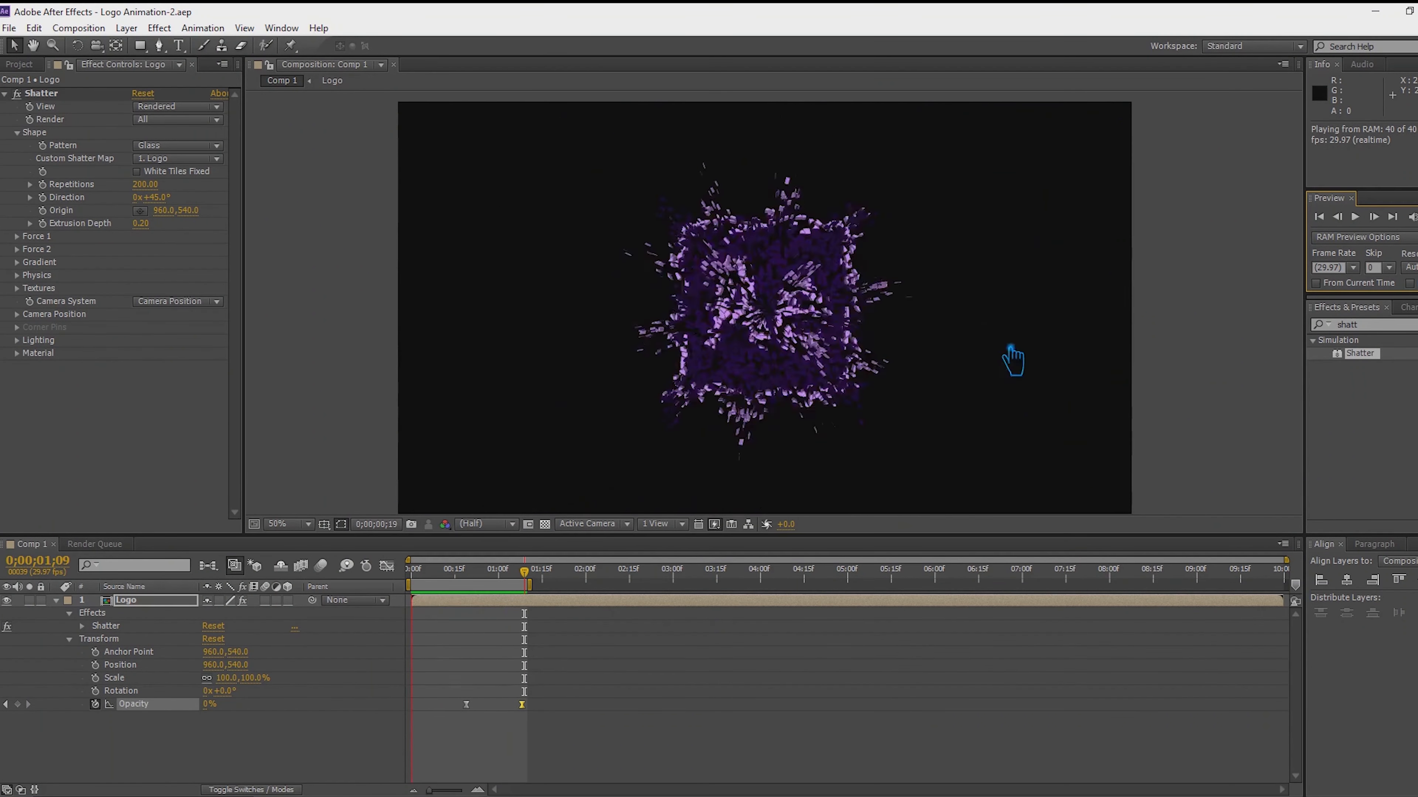
pyautogui.press('space')
pyautogui.moveTo(509, 574); pyautogui.dragTo(523, 606)
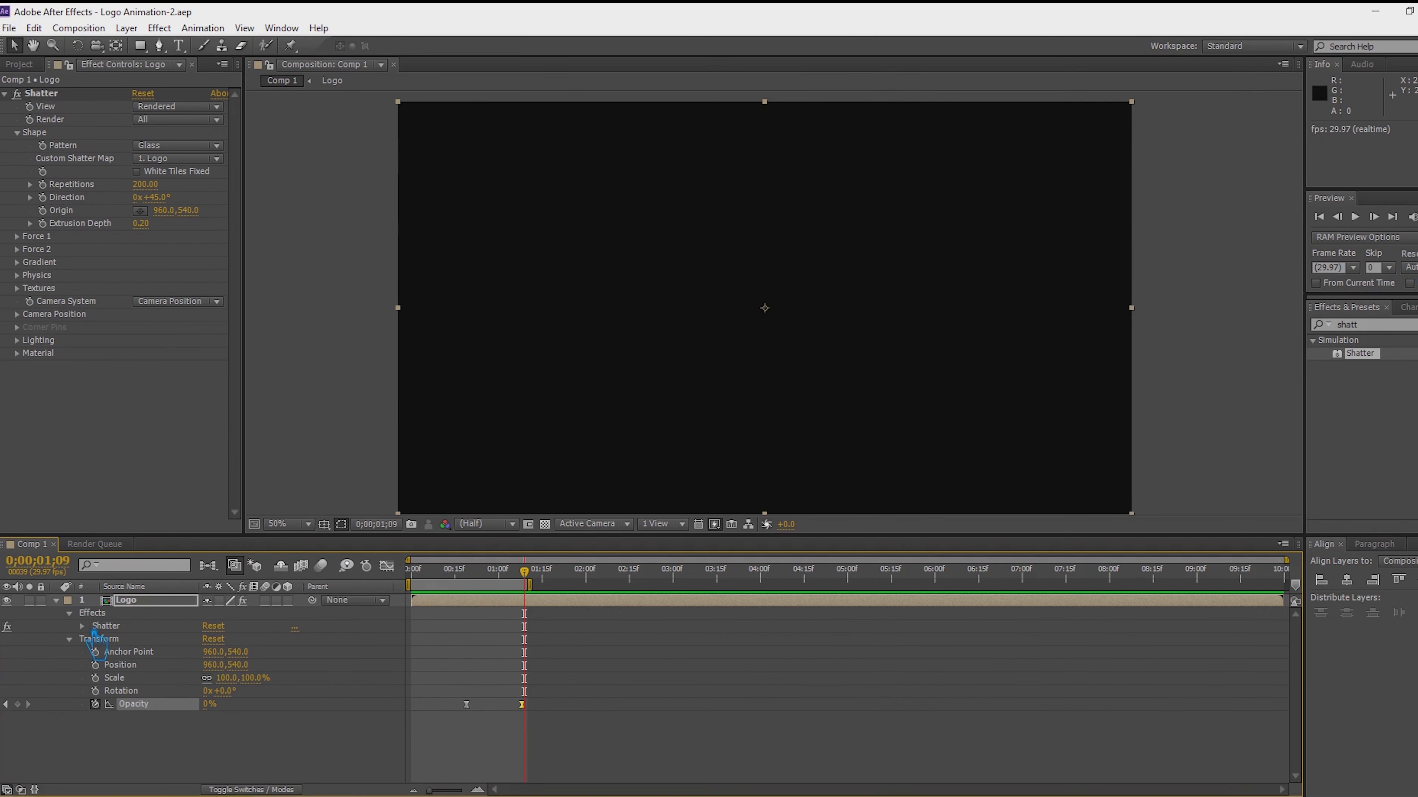
# Examine the Logo layer's Shatter and Transform properties in the timeline, including the Shape settings, and collapse the layer.
pyautogui.click(83, 627)
pyautogui.click(96, 646)
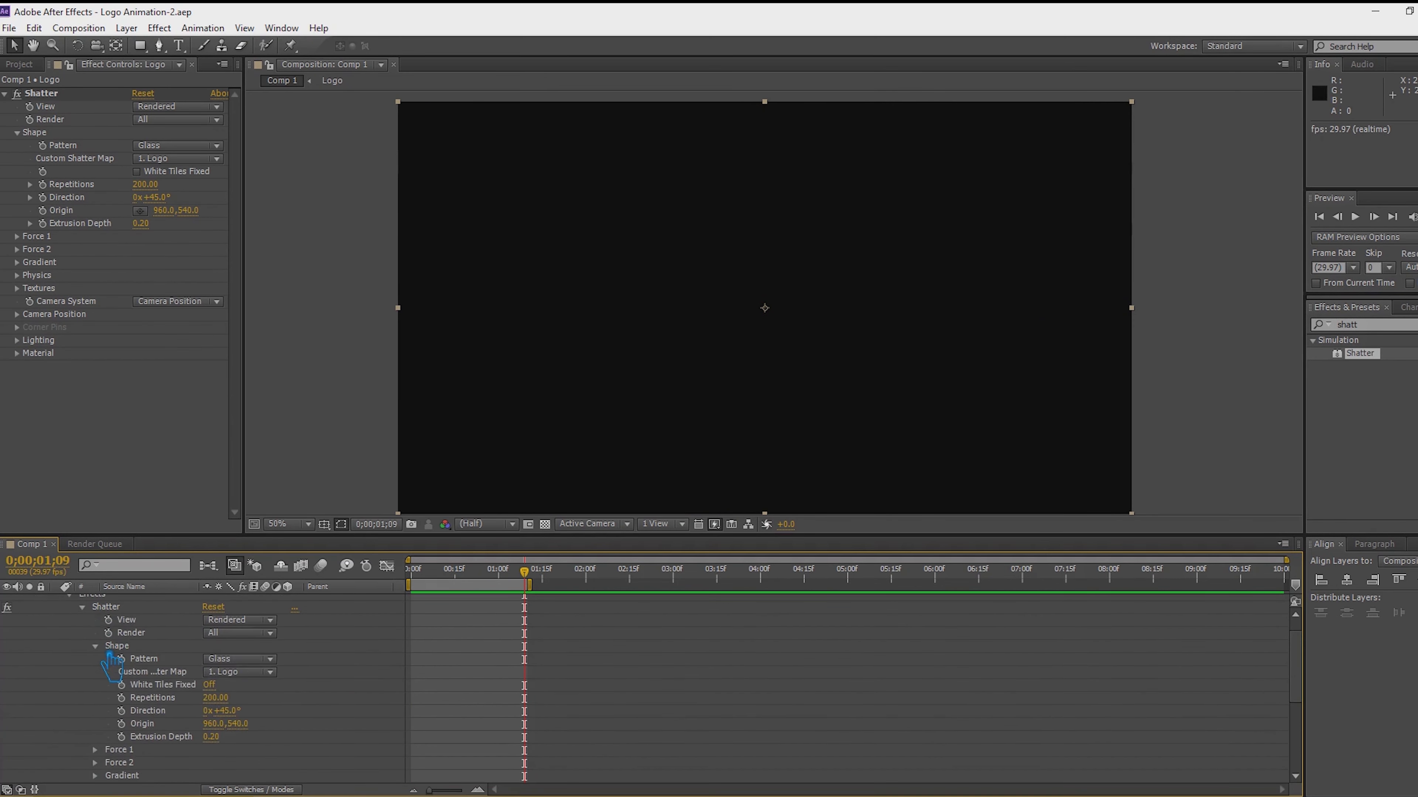
pyautogui.scroll(-5, 114, 656)
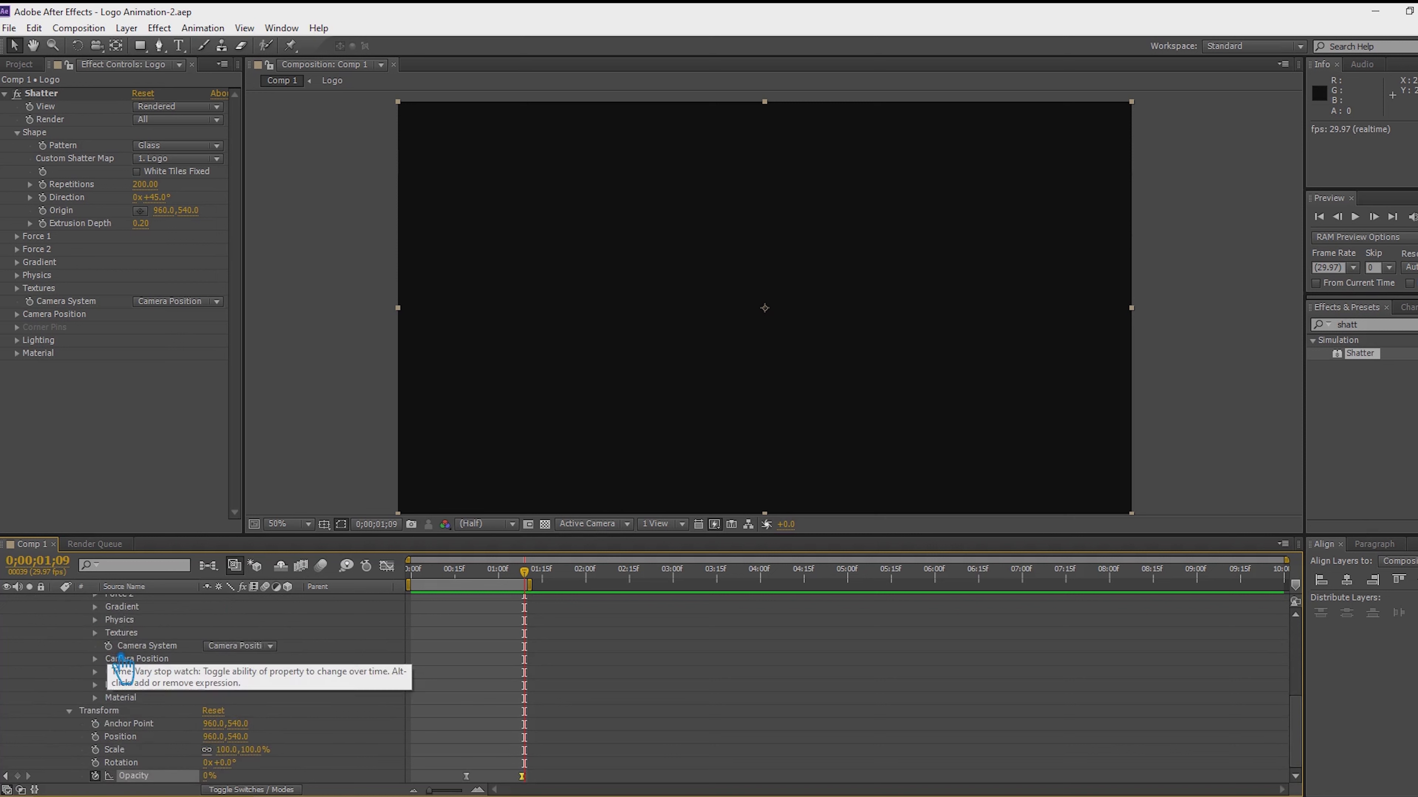
pyautogui.scroll(5, 180, 685)
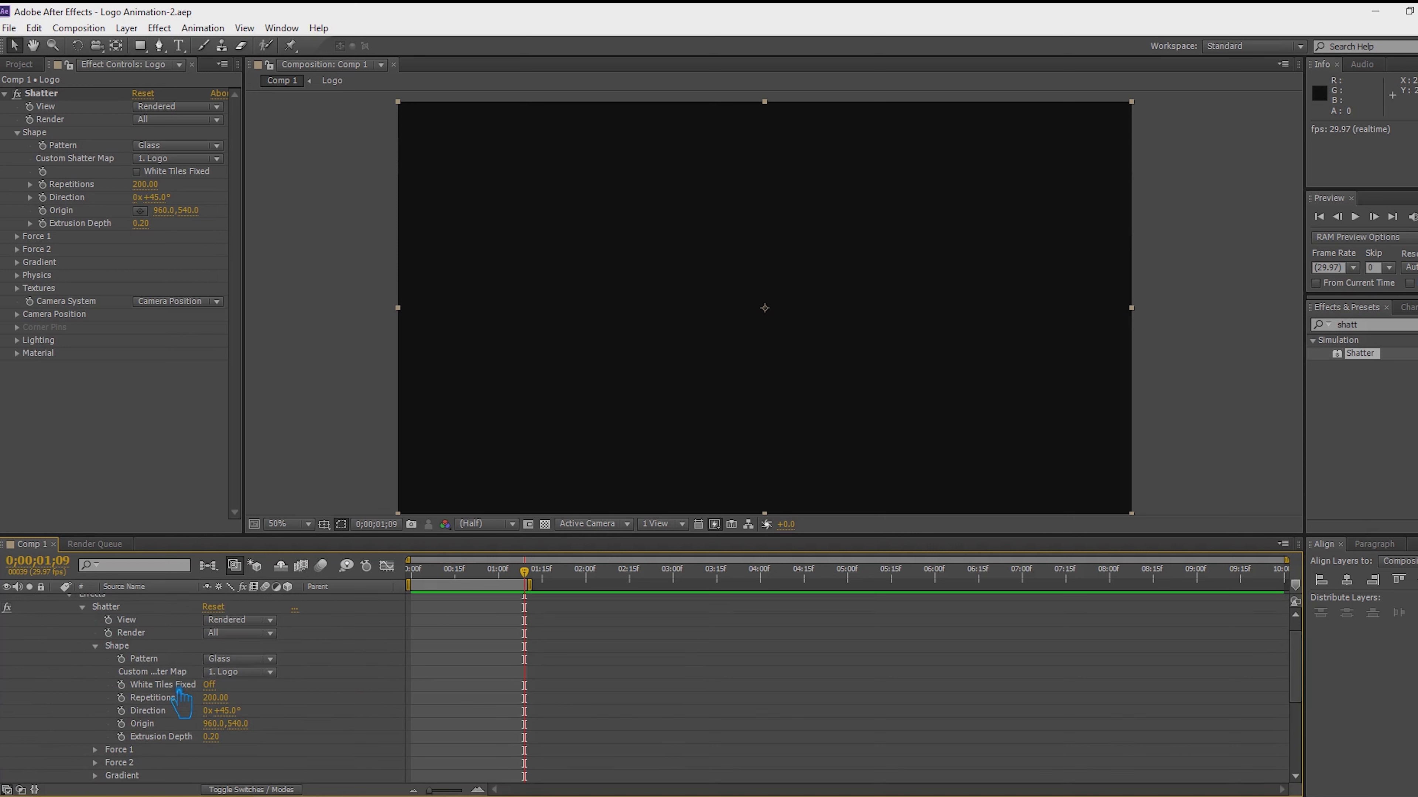
pyautogui.scroll(-5, 351, 704)
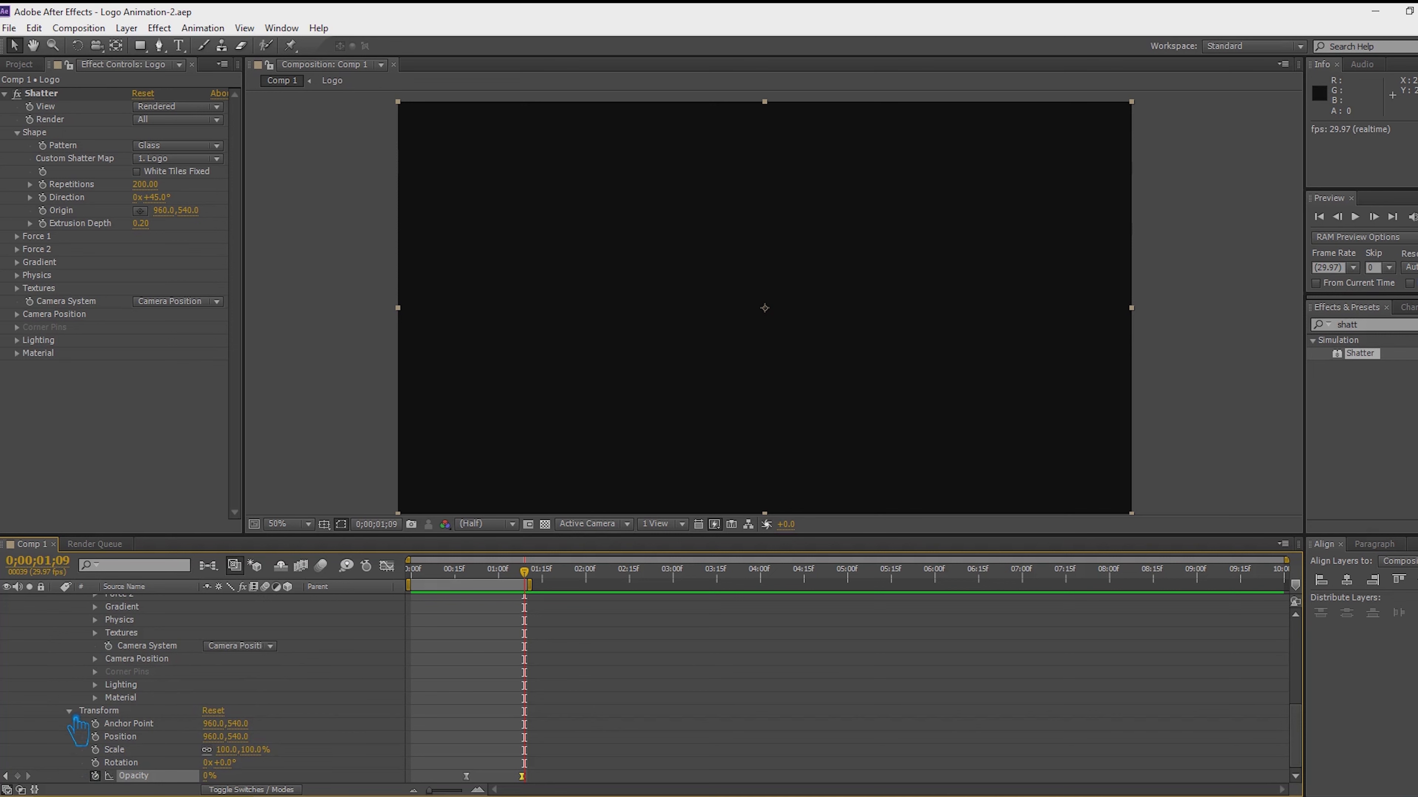
pyautogui.scroll(5, 83, 726)
pyautogui.click(96, 665)
pyautogui.click(56, 601)
# Deselect the Logo layer, play a RAM preview of the fading explosion, and stop it.
pyautogui.click(236, 674)
pyautogui.click(149, 604)
pyautogui.click(285, 672)
pyautogui.press('KP_0')
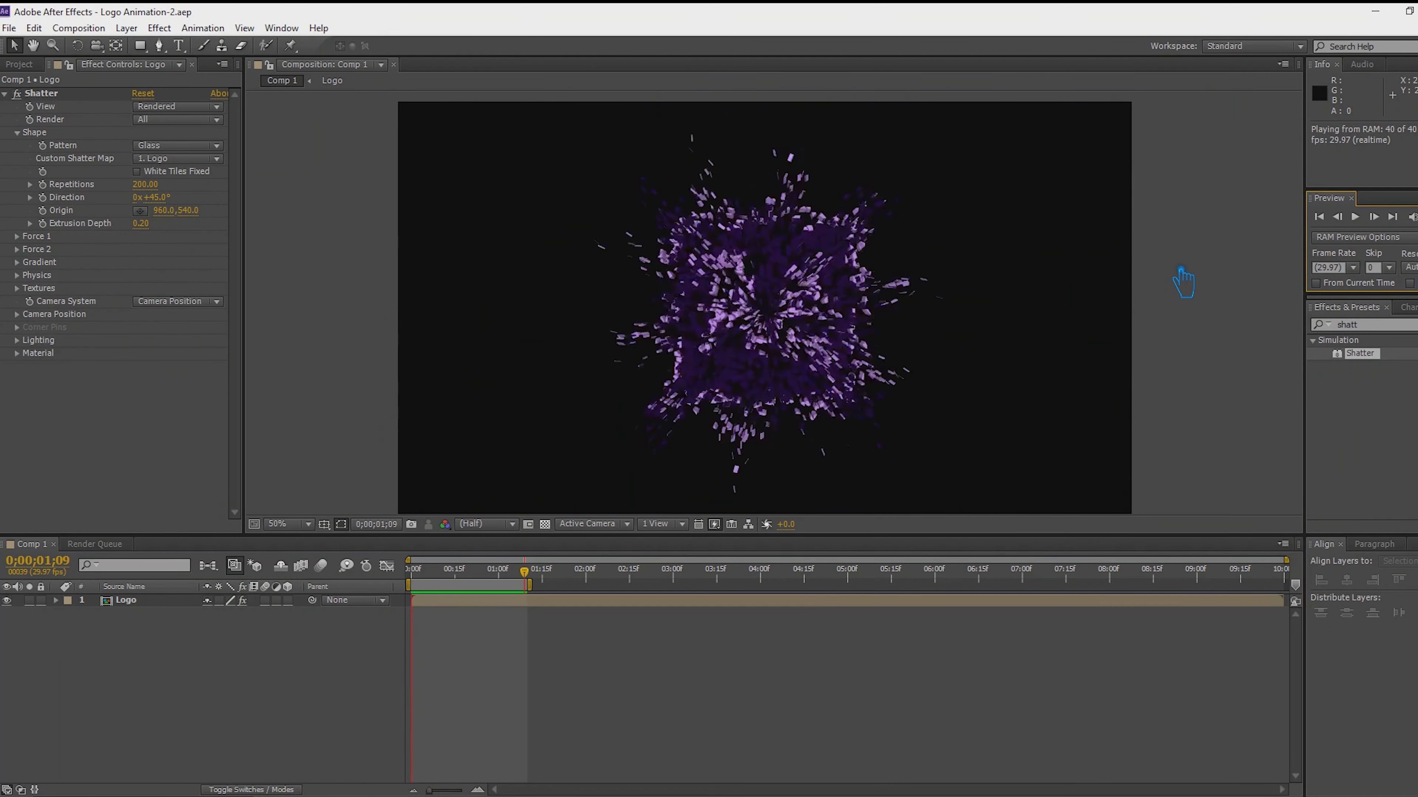
pyautogui.press('space')
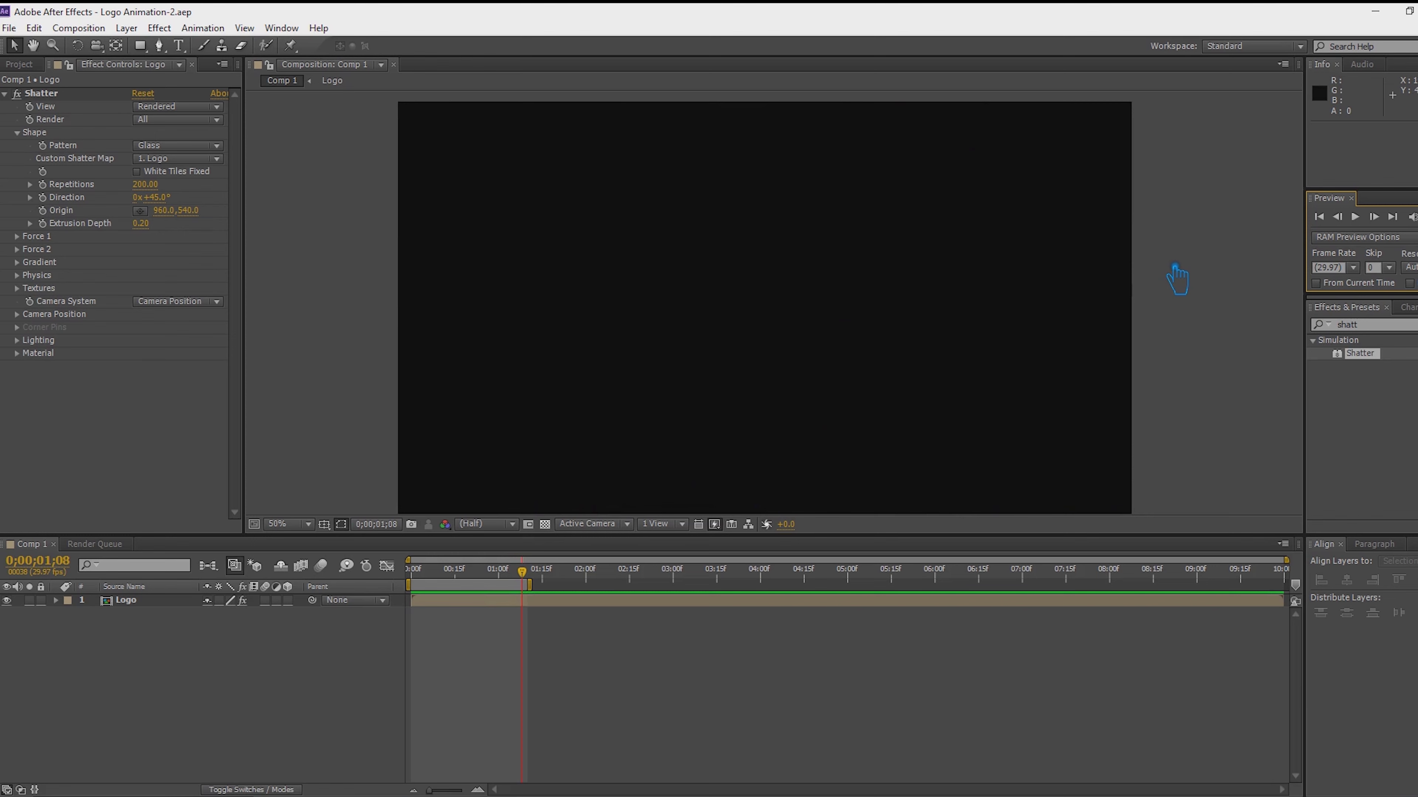
# Duplicate the Logo layer, start the upper copy at 0;00;00;21, end the lower one there without Shatter, and extend the work area to about two seconds.
pyautogui.press('Home')
pyautogui.click(540, 600)
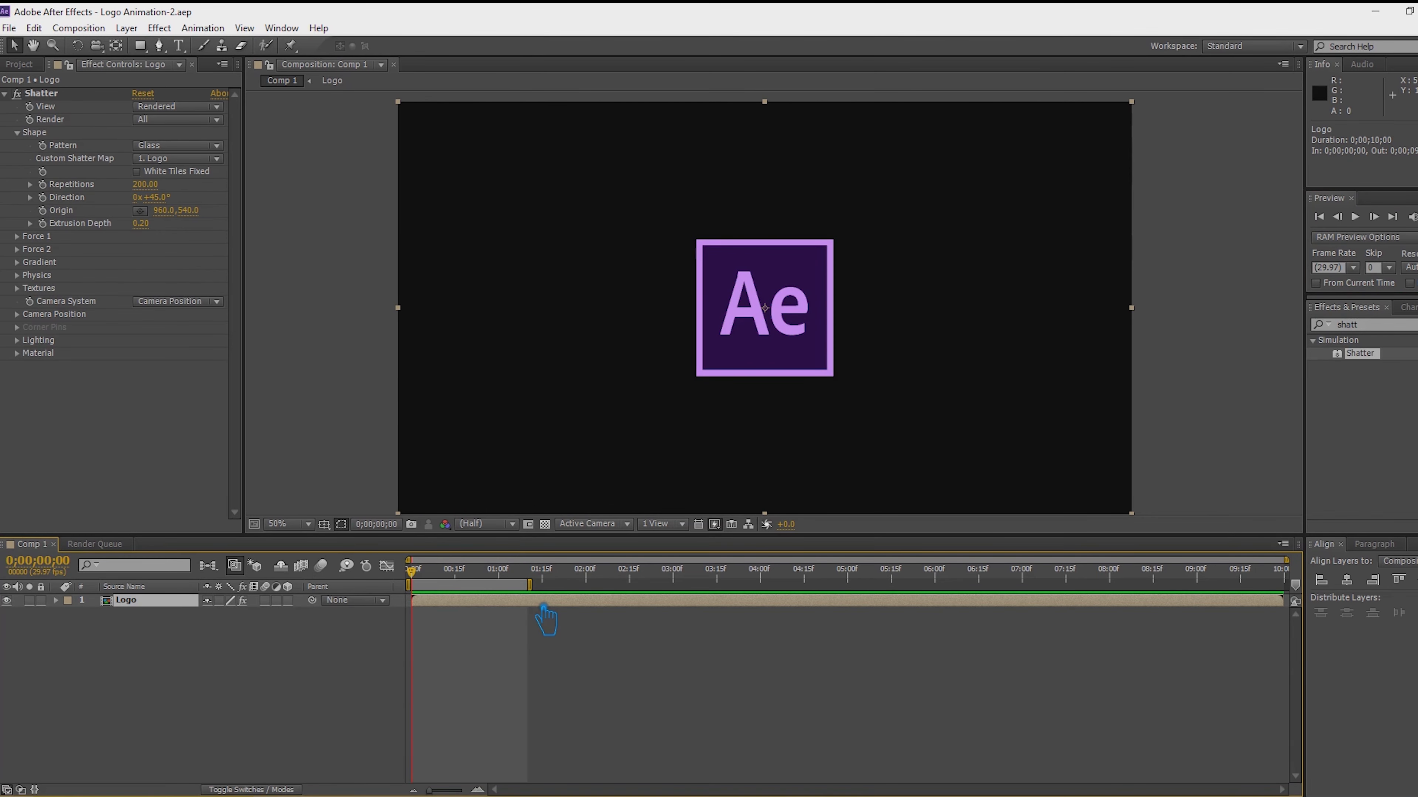
pyautogui.hotkey('ctrl', 'd')
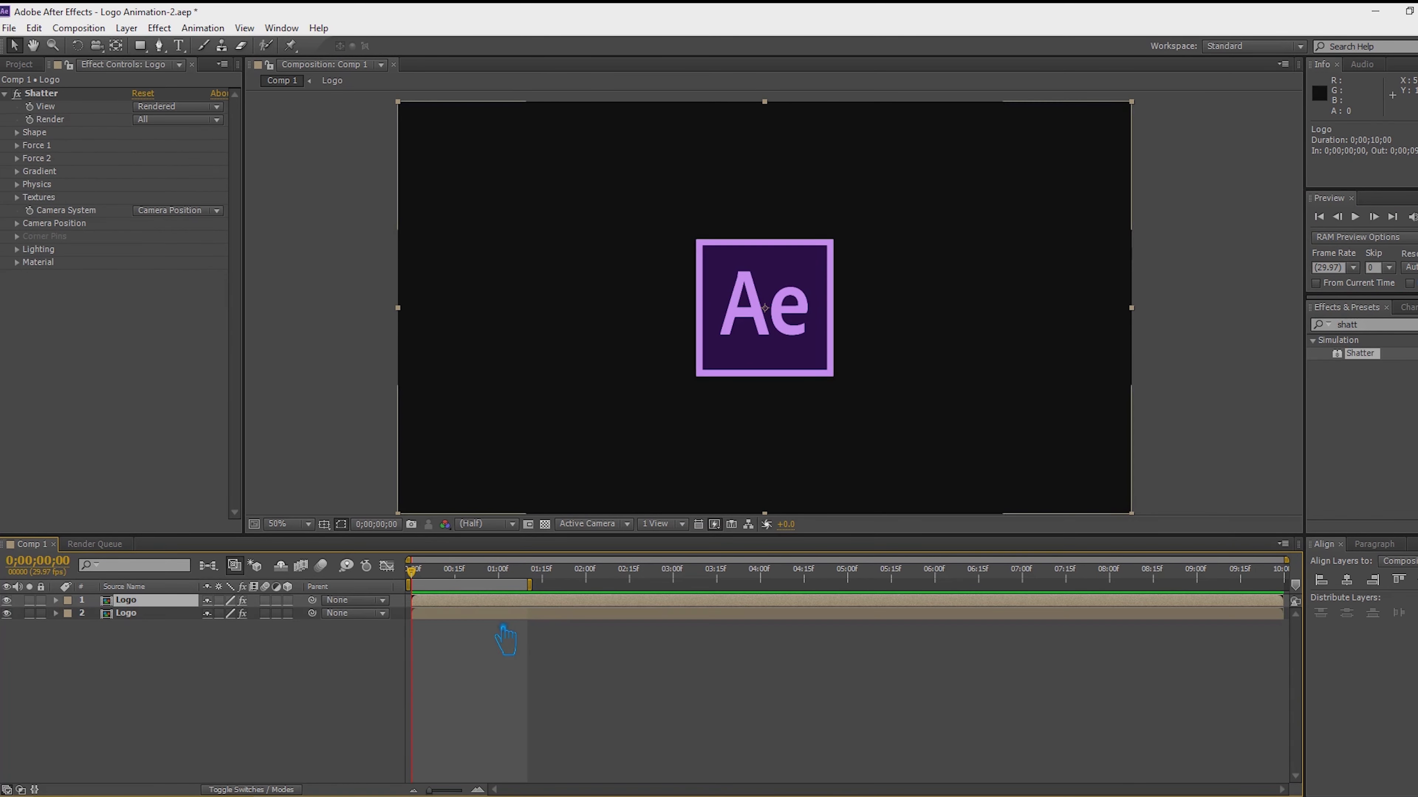
pyautogui.moveTo(426, 578); pyautogui.dragTo(513, 592)
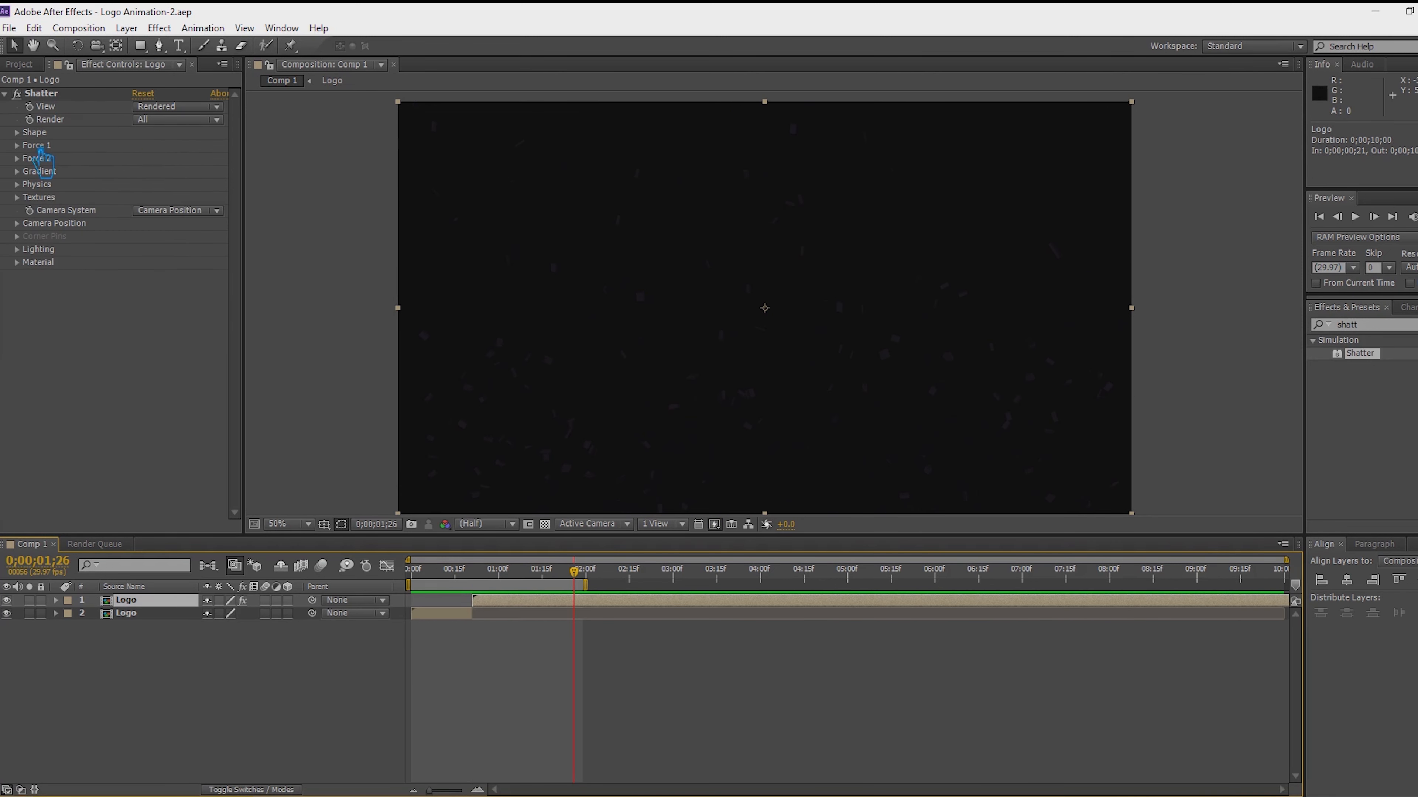
# Set the upper Logo layer's Shatter pattern to Eggs, save the project, and start a RAM preview.
pyautogui.click(18, 132)
pyautogui.click(178, 145)
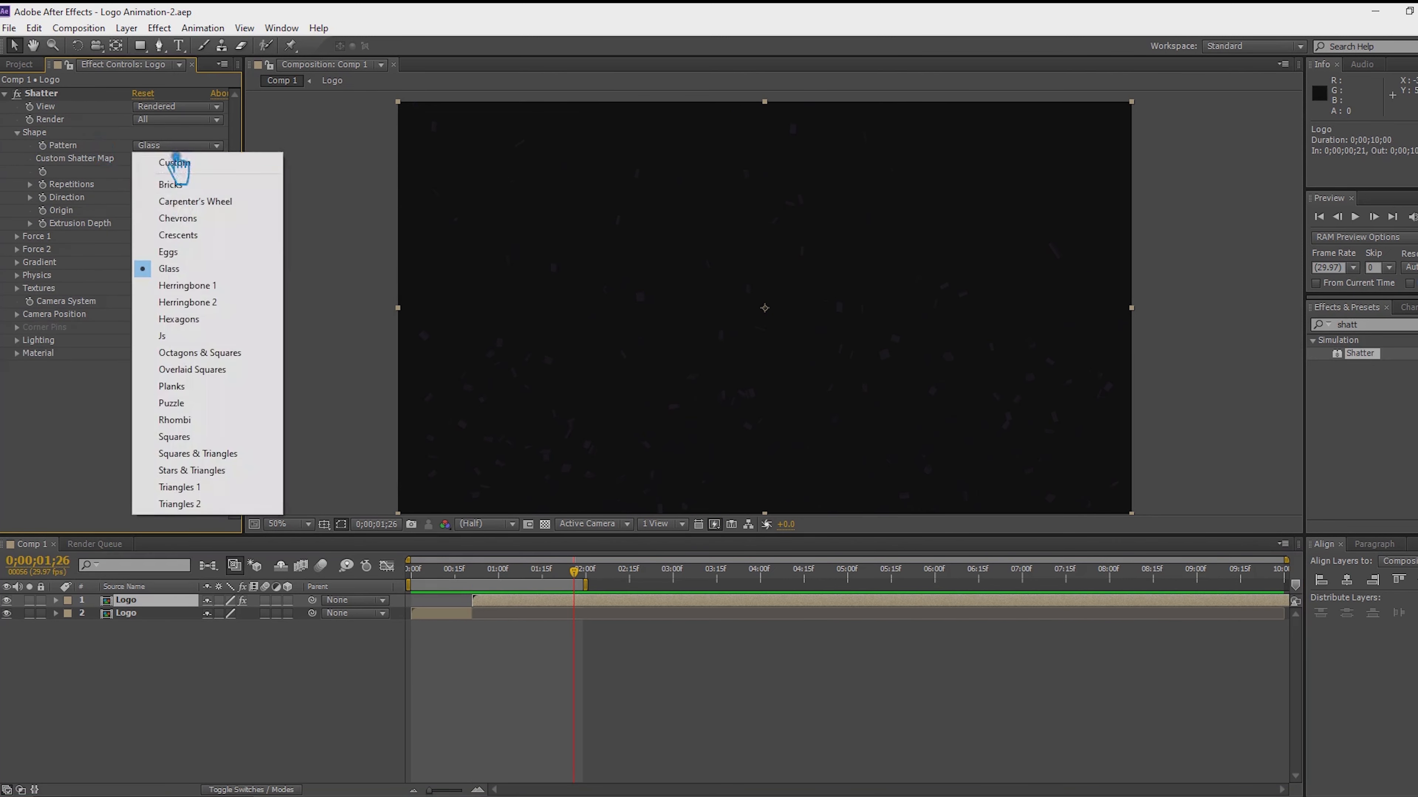
pyautogui.click(205, 254)
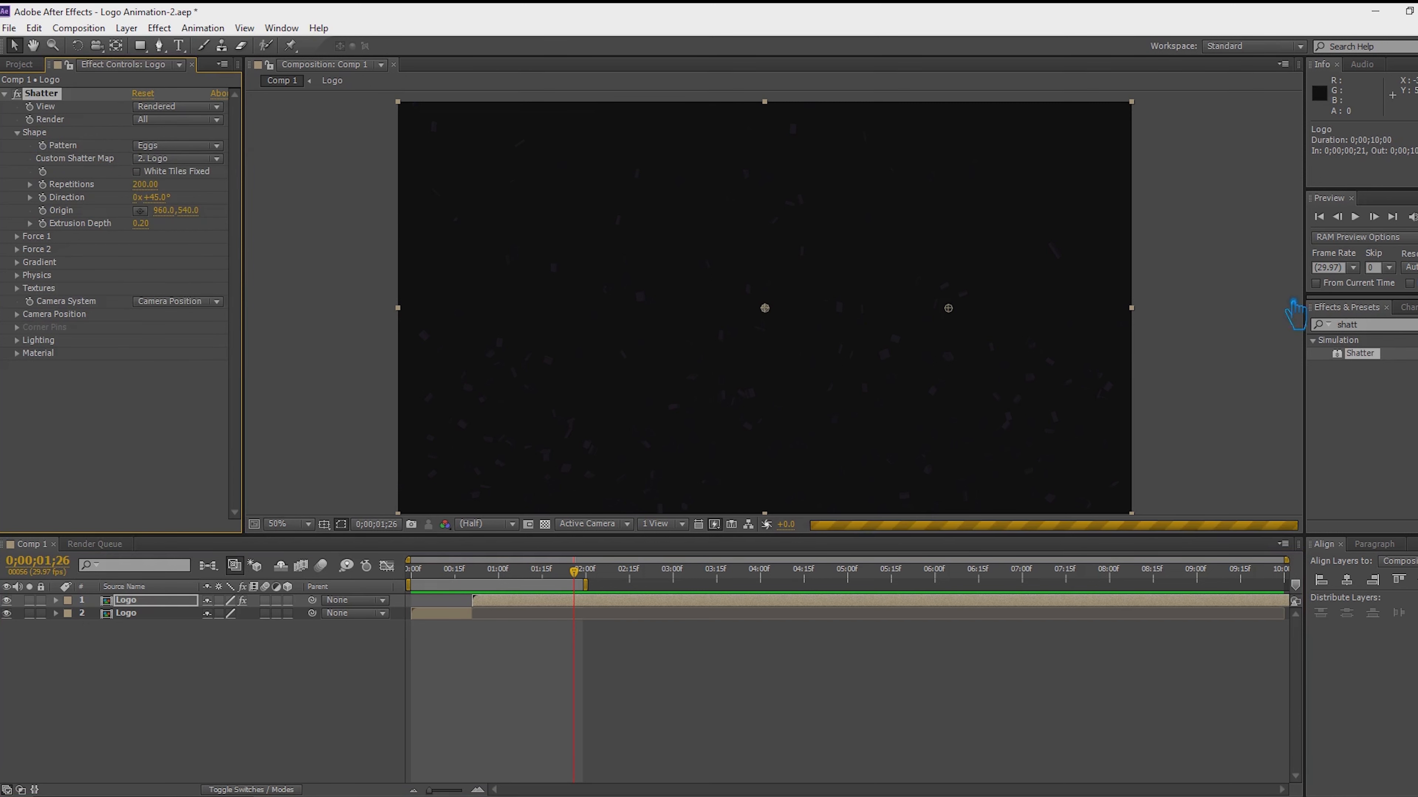
pyautogui.hotkey('ctrl', 's')
pyautogui.click(1416, 217)
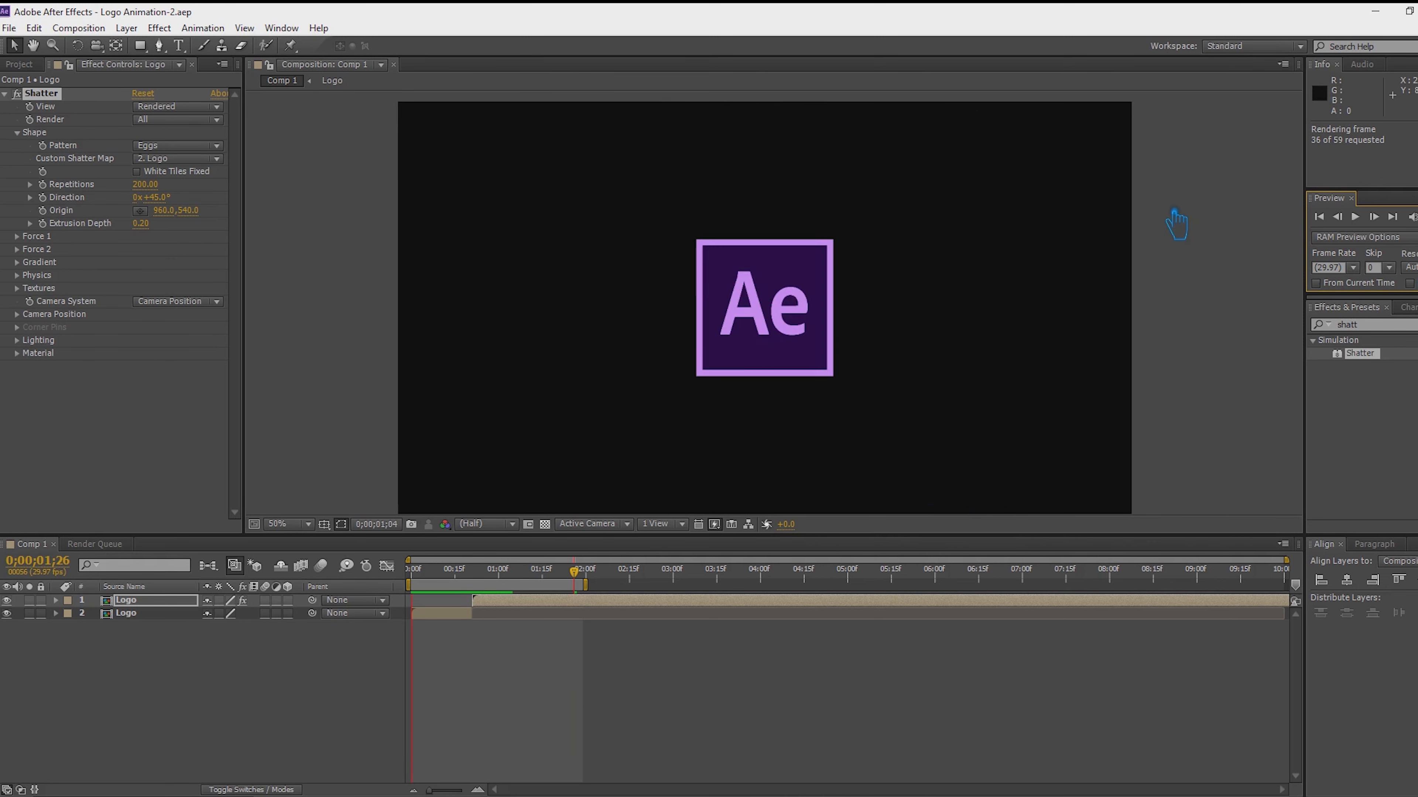
# Shorten Comp 1's duration to 4 seconds in the composition settings.
pyautogui.click(79, 28)
pyautogui.click(92, 49)
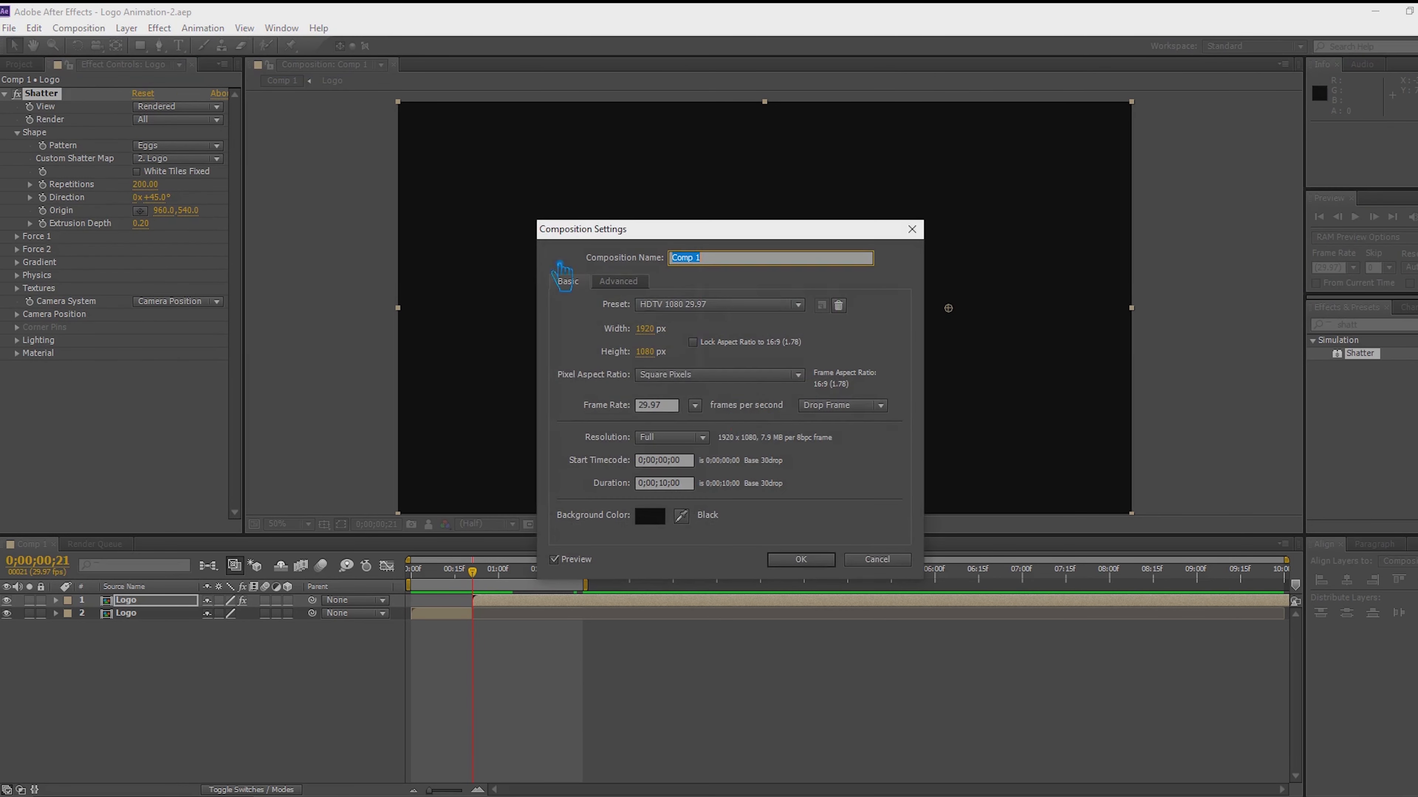
pyautogui.click(665, 483)
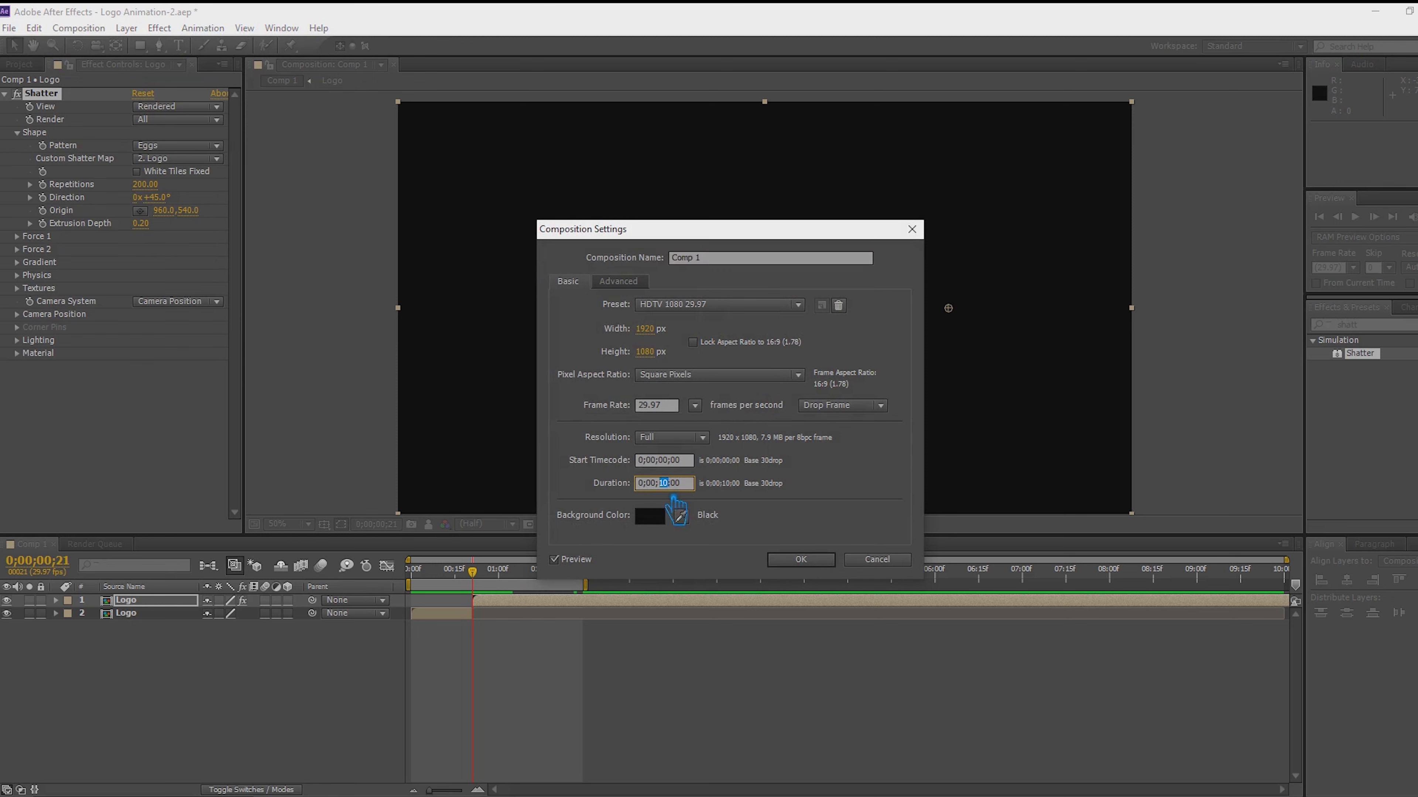
pyautogui.write('4')
pyautogui.click(803, 561)
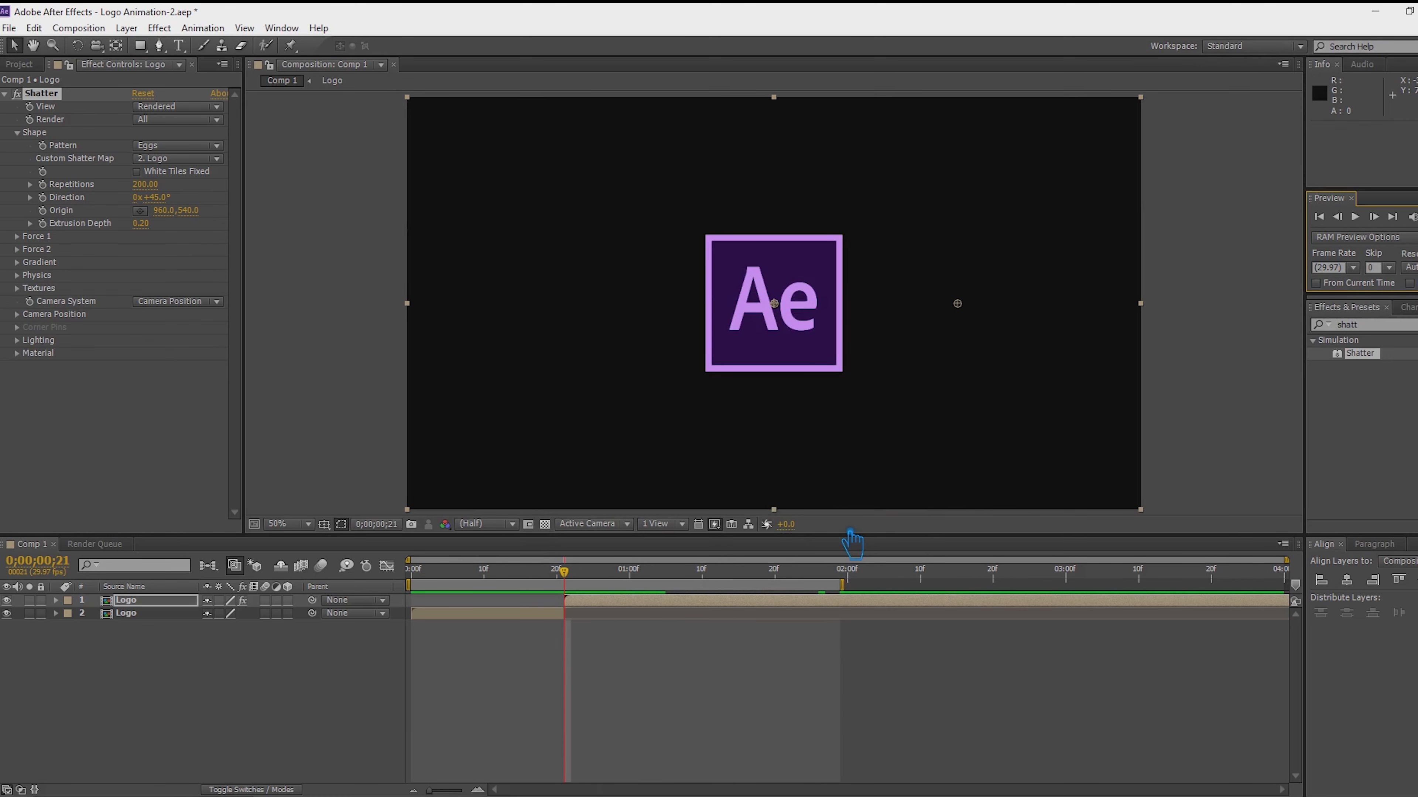
# Save the project and play a RAM preview of the Eggs shatter, stopping it at 0;00;00;15.
pyautogui.hotkey('ctrl', 's')
pyautogui.press('KP_0')
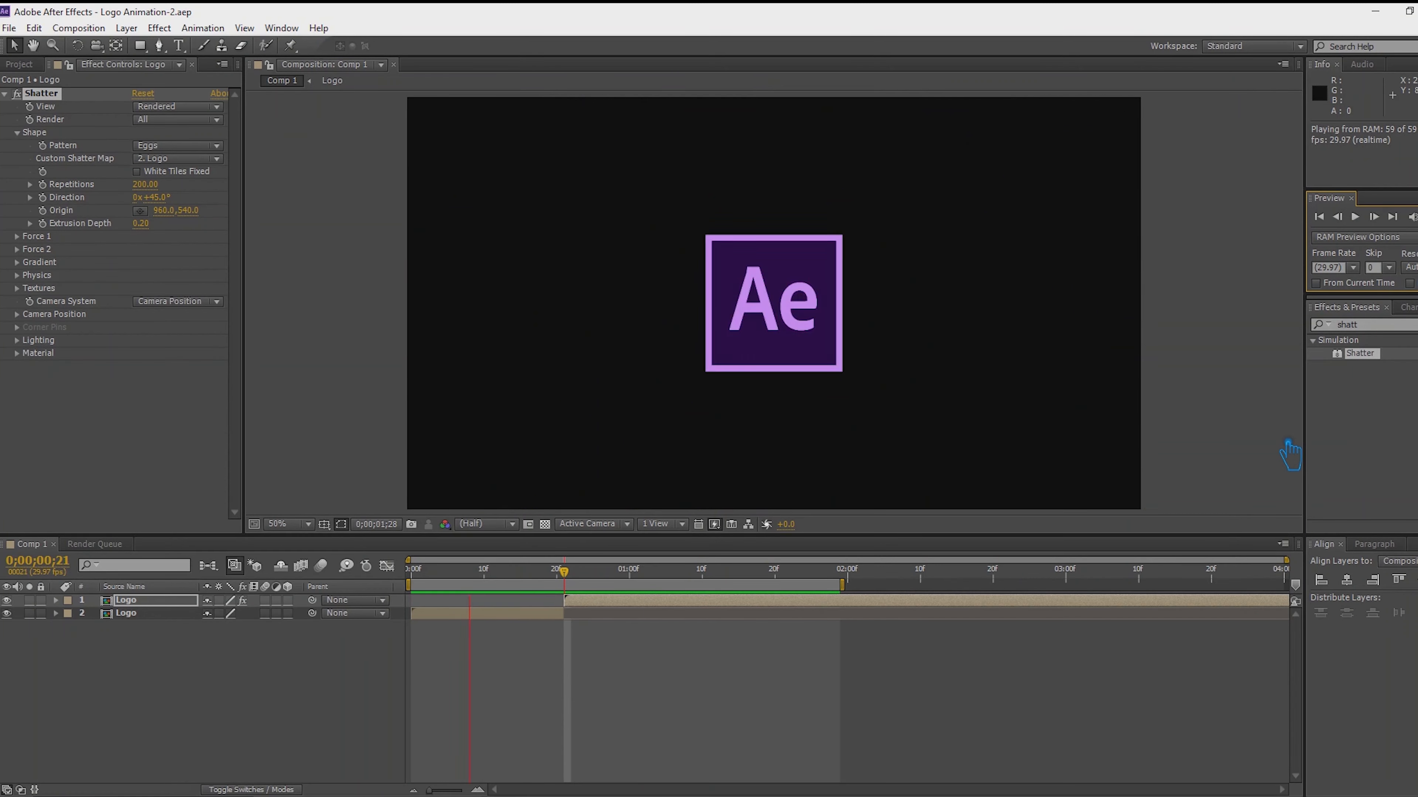
pyautogui.press('space')
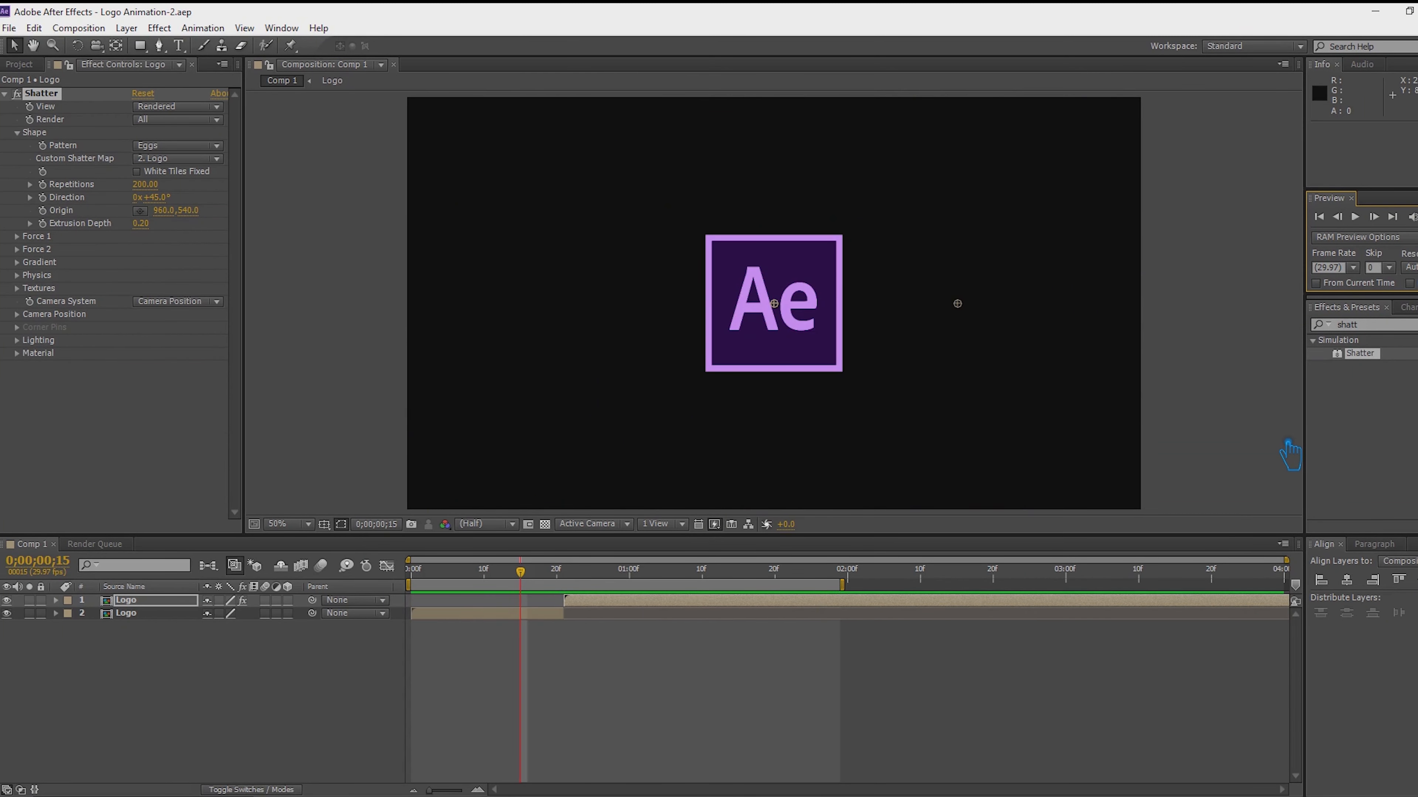
# Change the upper Logo layer's Shatter pattern to Glass, save the project, and preview the explosion up to 0;00;01;10.
pyautogui.click(177, 146)
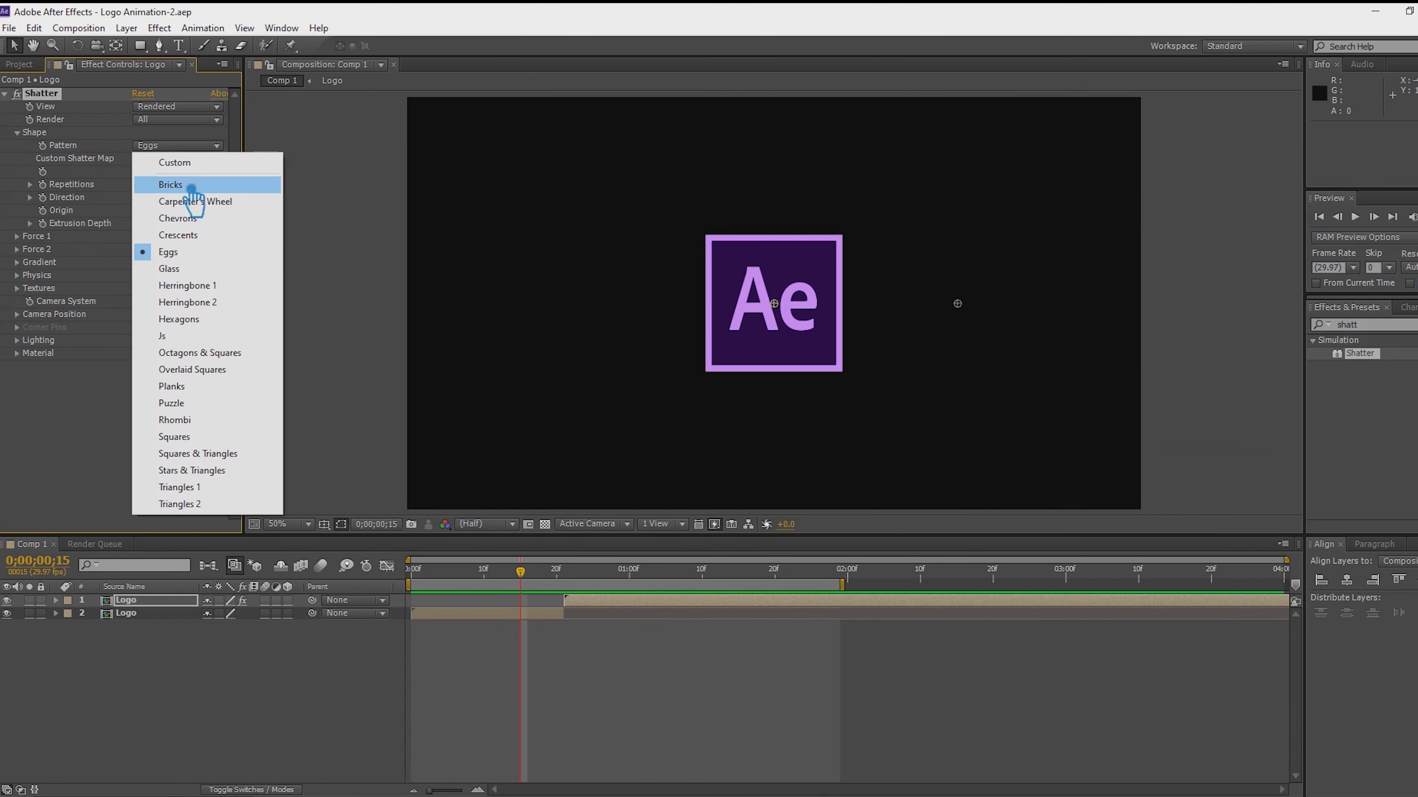
pyautogui.click(196, 279)
pyautogui.press('space')
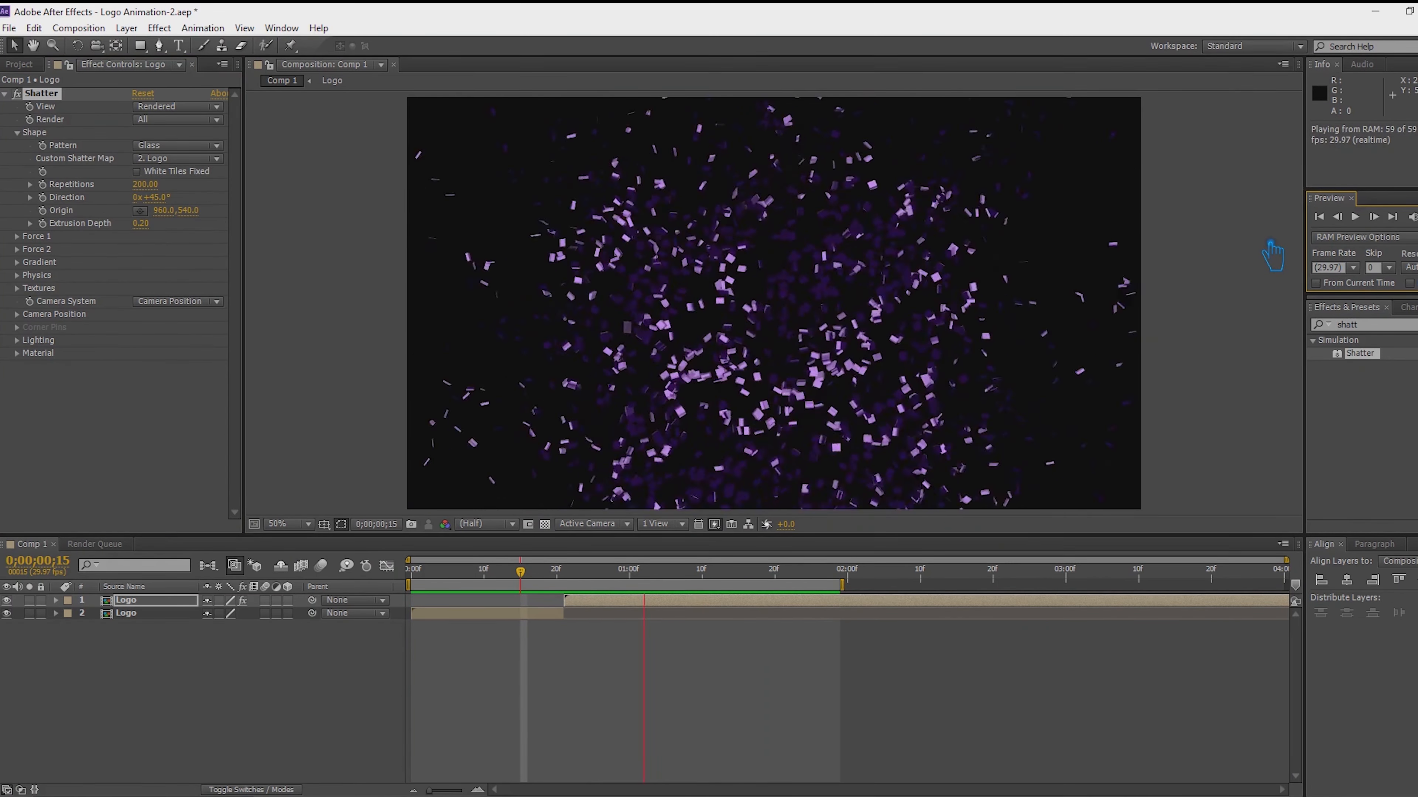
pyautogui.hotkey('ctrl', 's')
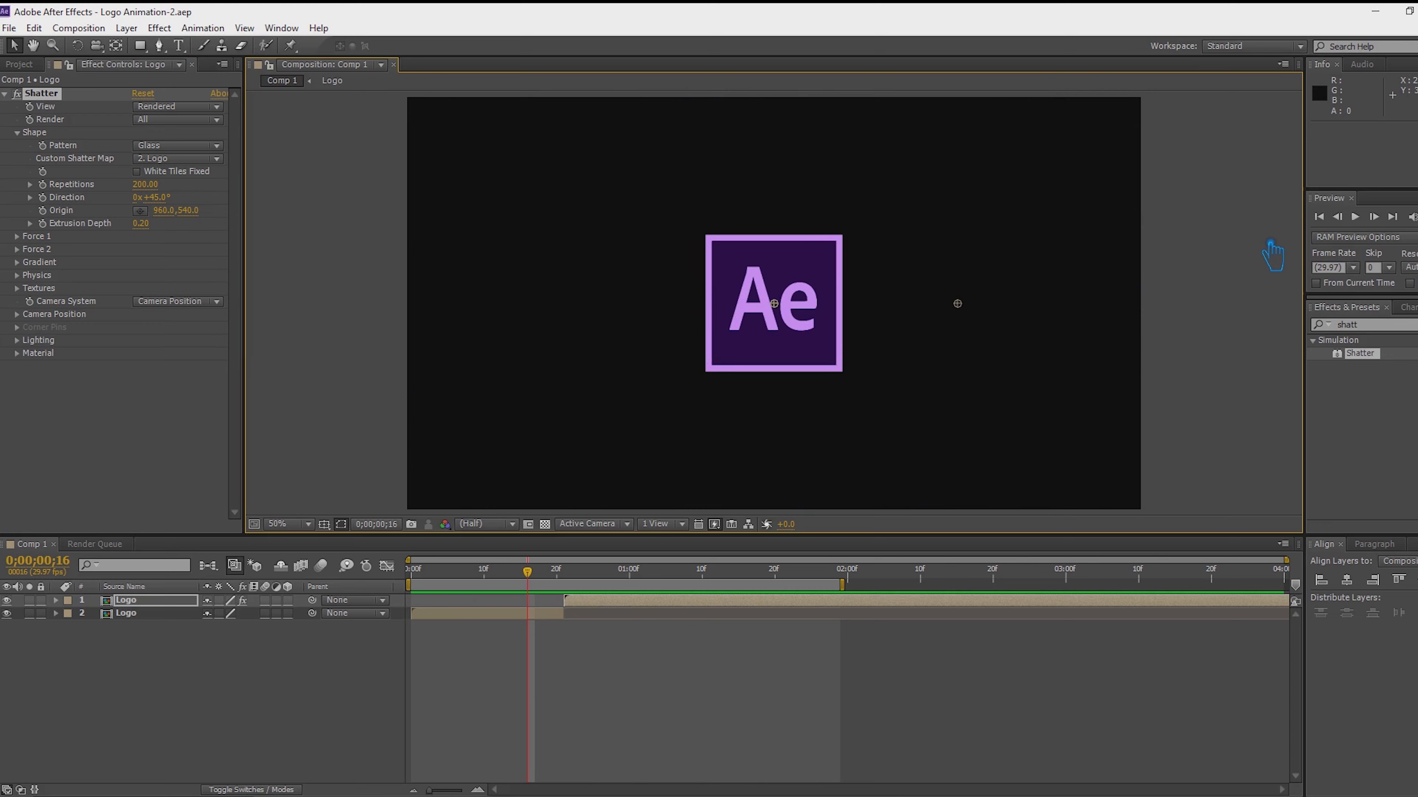
pyautogui.press('space')
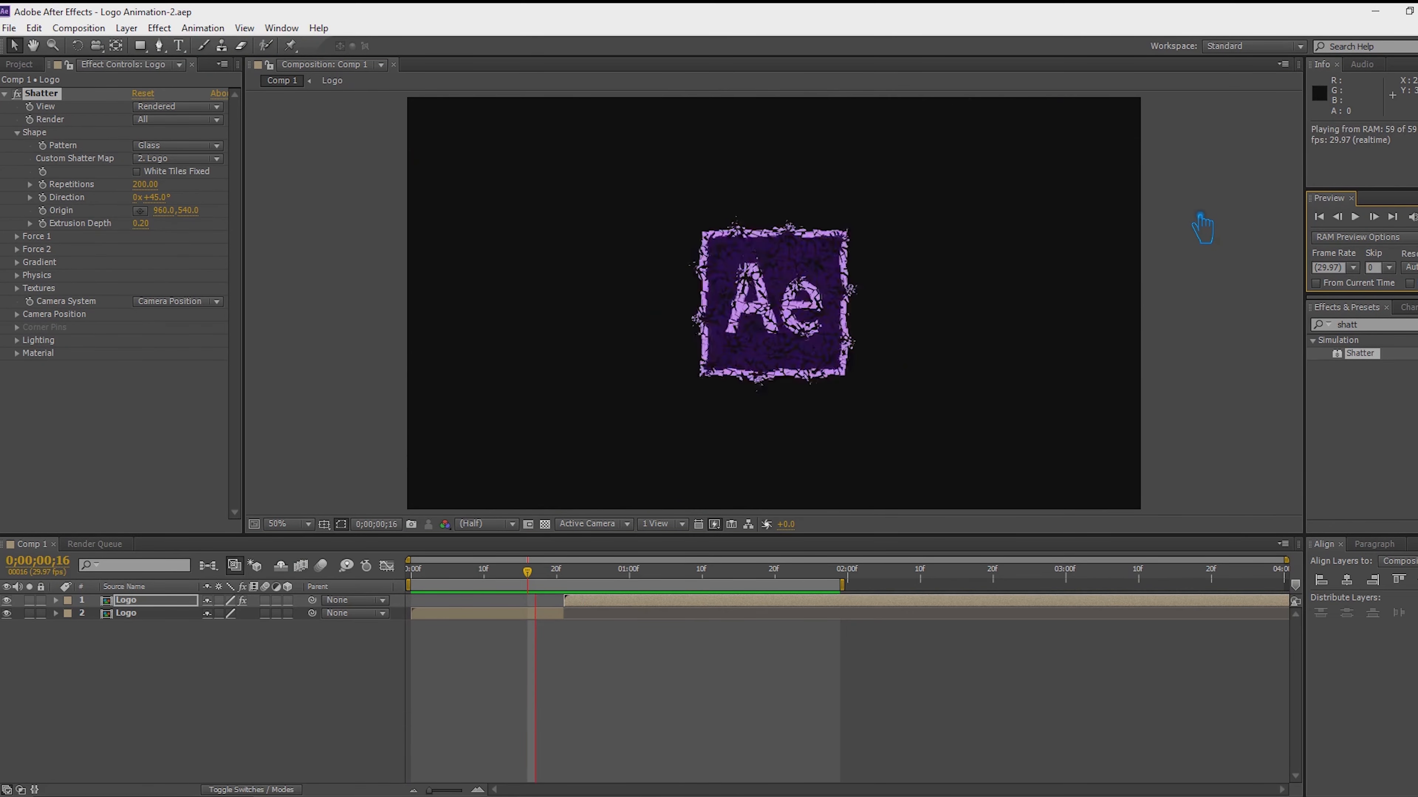
pyautogui.press('space')
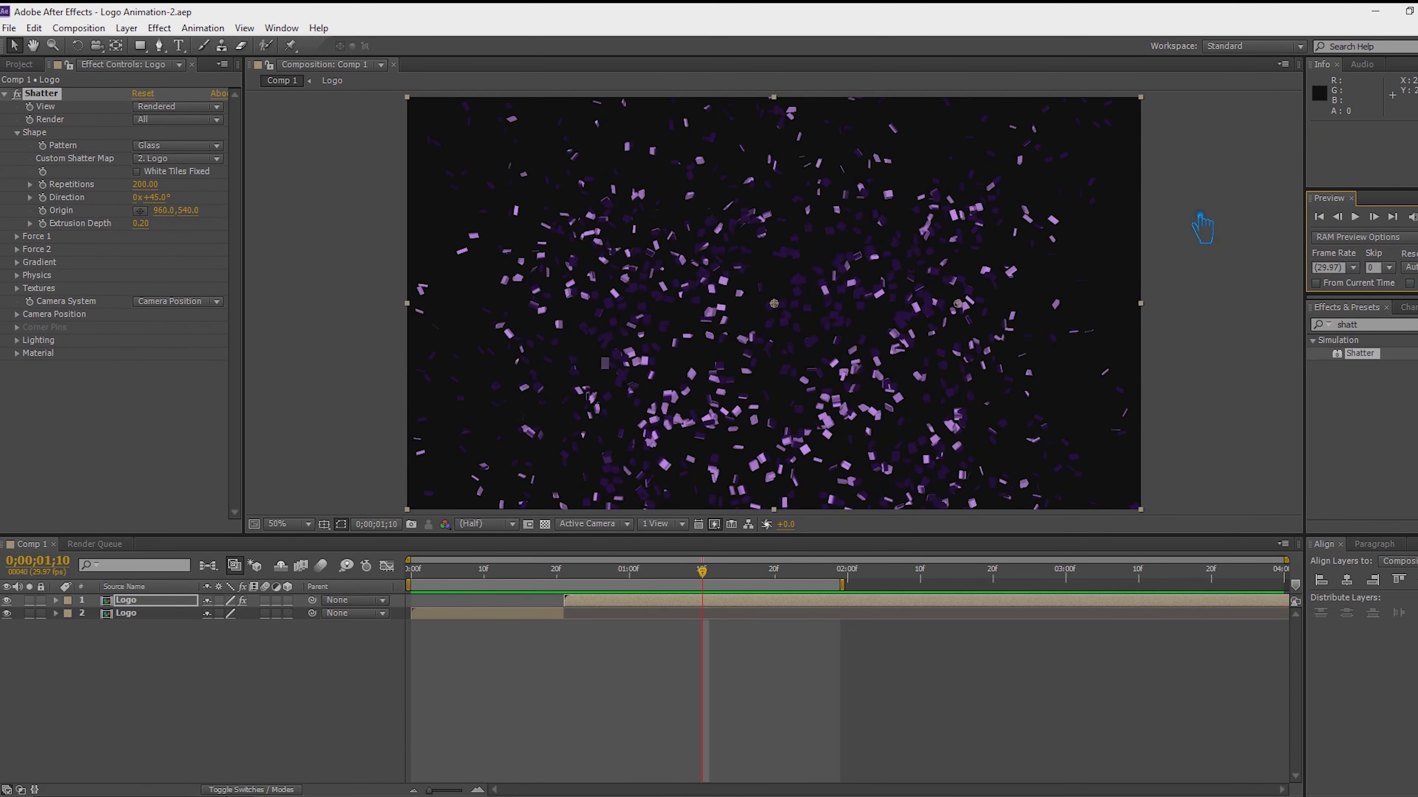
# Try the Puzzle pattern on the Shatter effect and return the pattern to Glass.
pyautogui.click(169, 146)
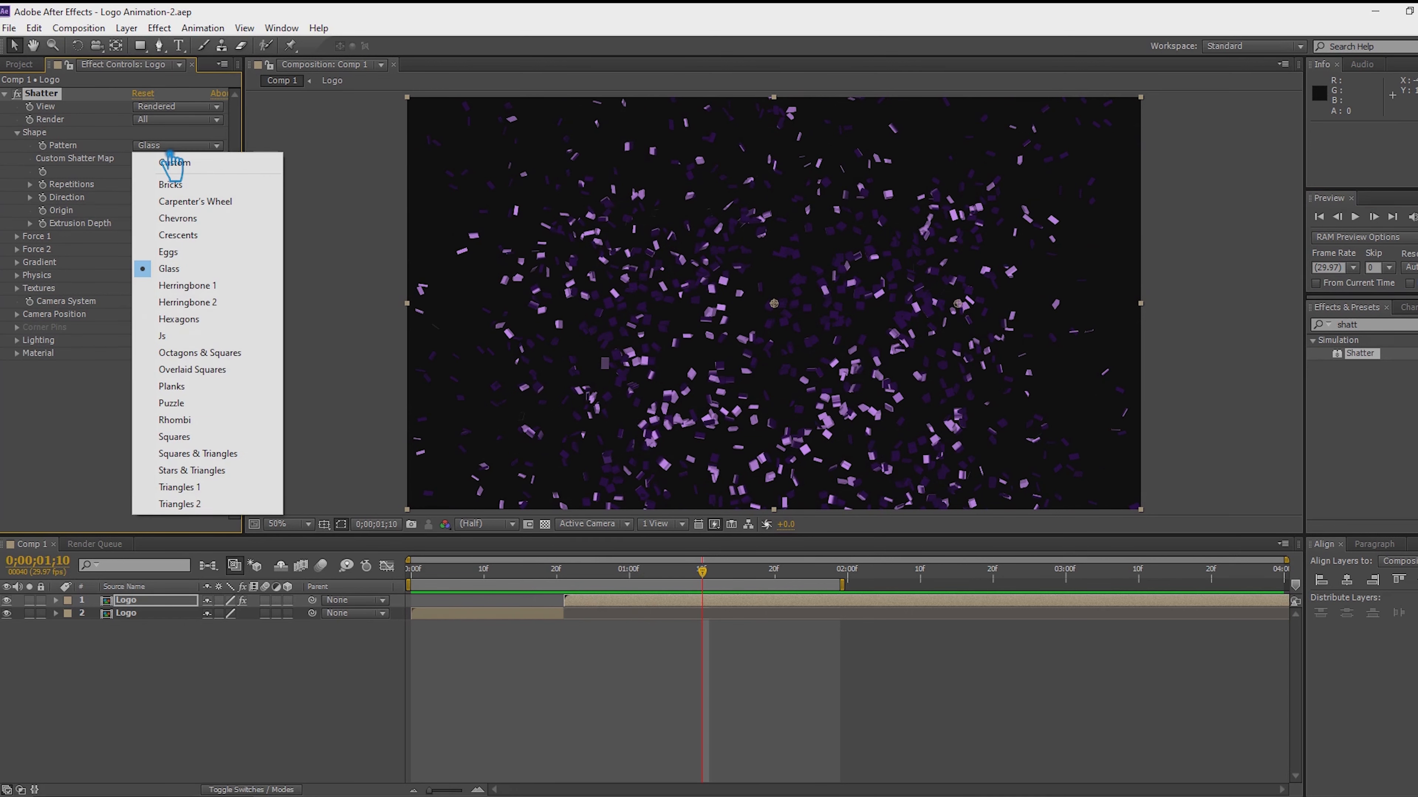
pyautogui.click(193, 402)
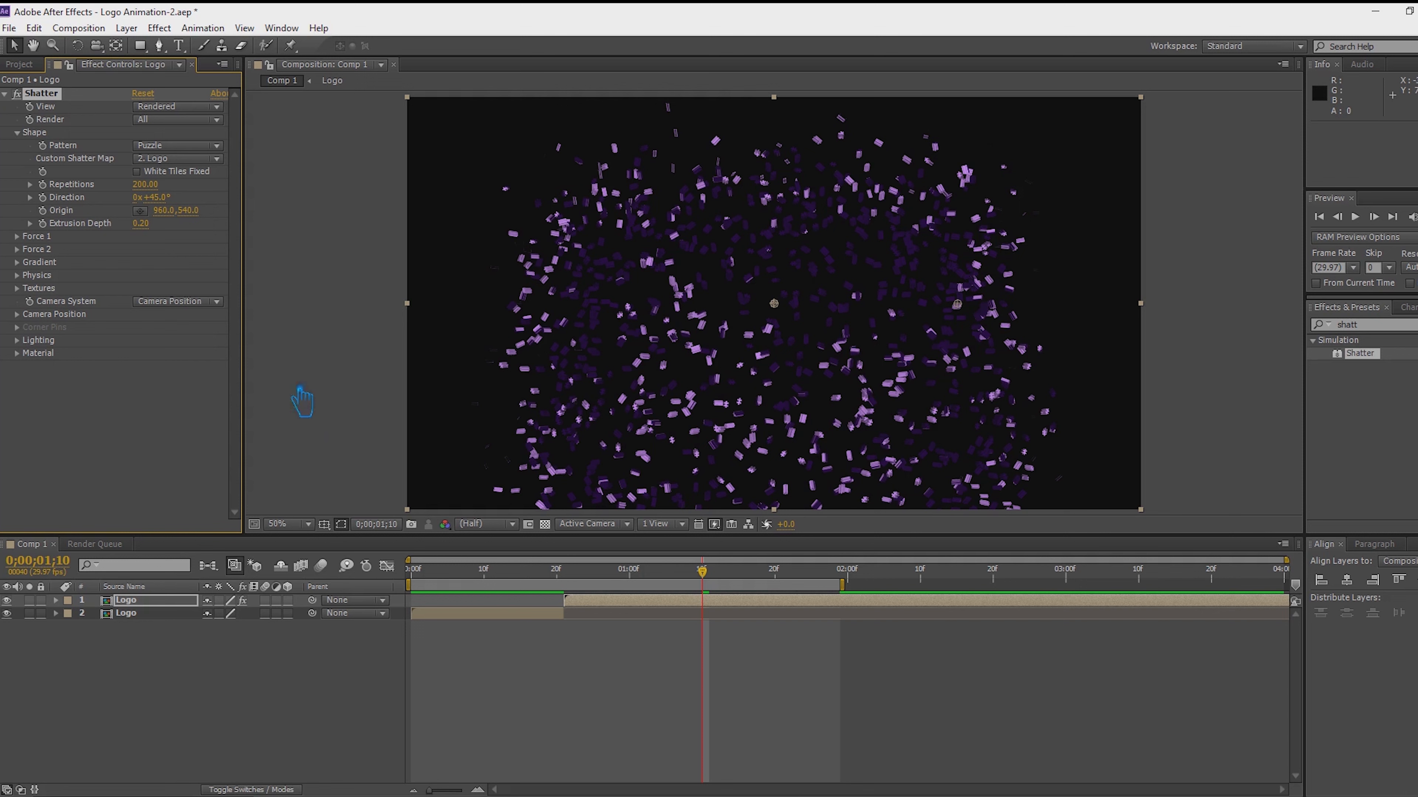
pyautogui.click(174, 148)
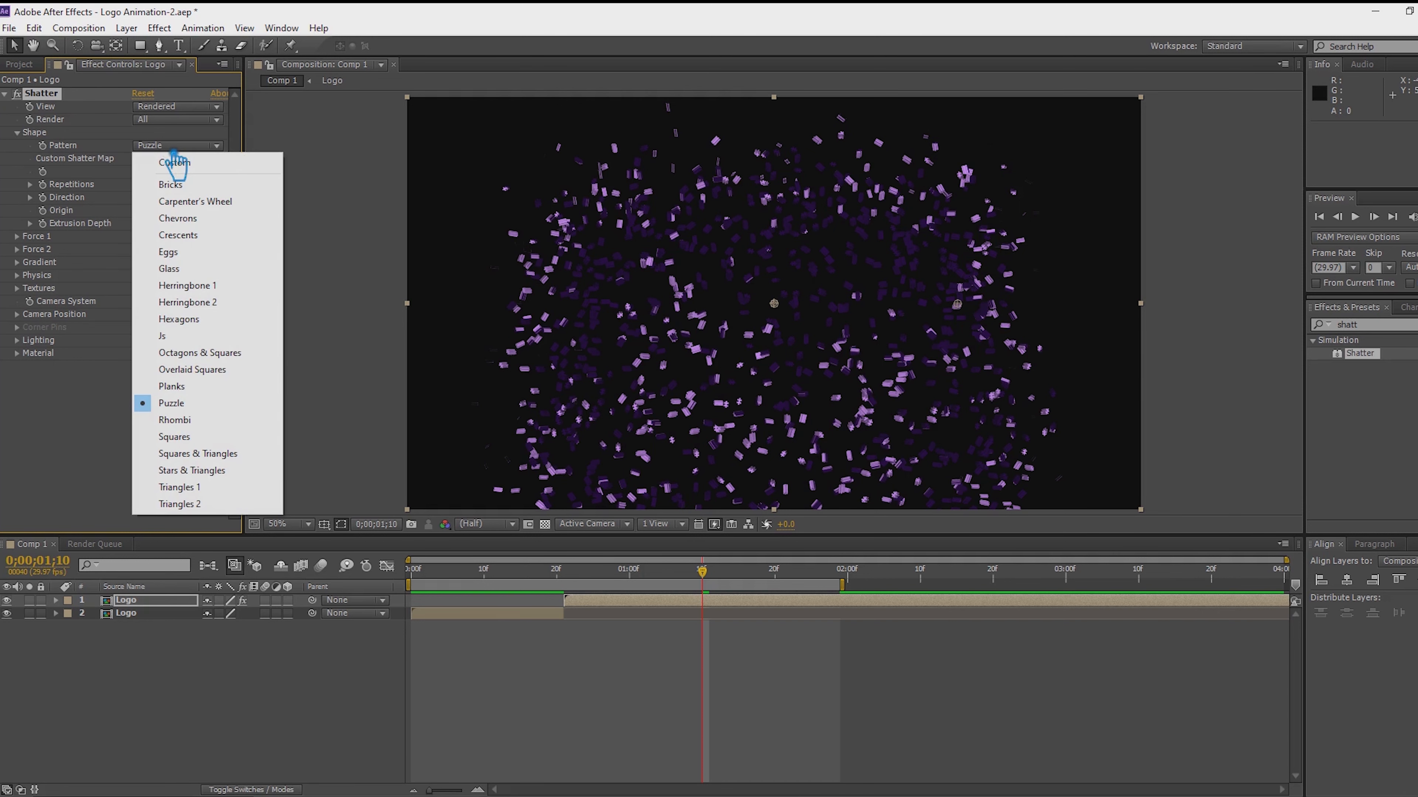
pyautogui.click(193, 272)
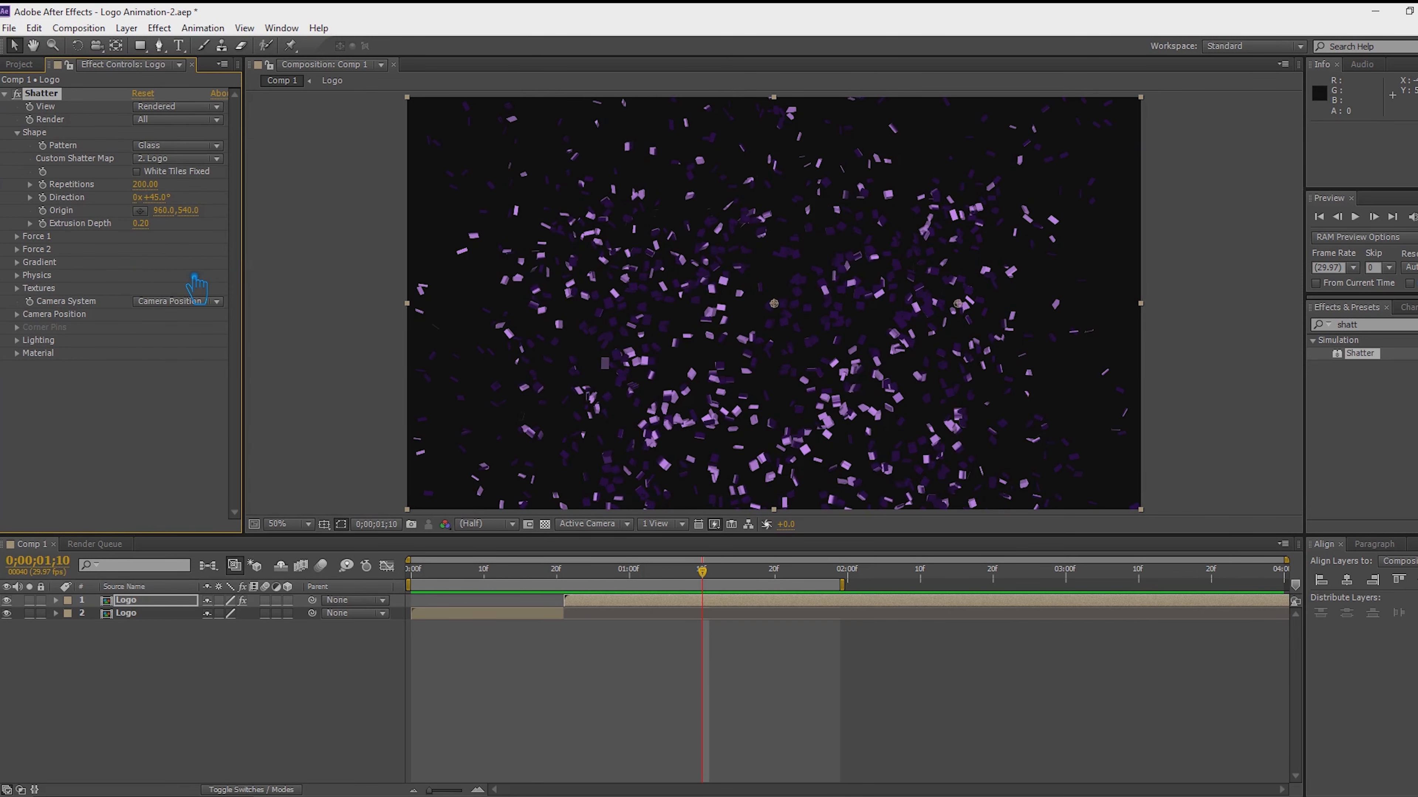
# Try the Bricks, Carpenter's Wheel, Chevrons and Crescents patterns in turn on the upper Logo layer's Shatter effect.
pyautogui.click(182, 148)
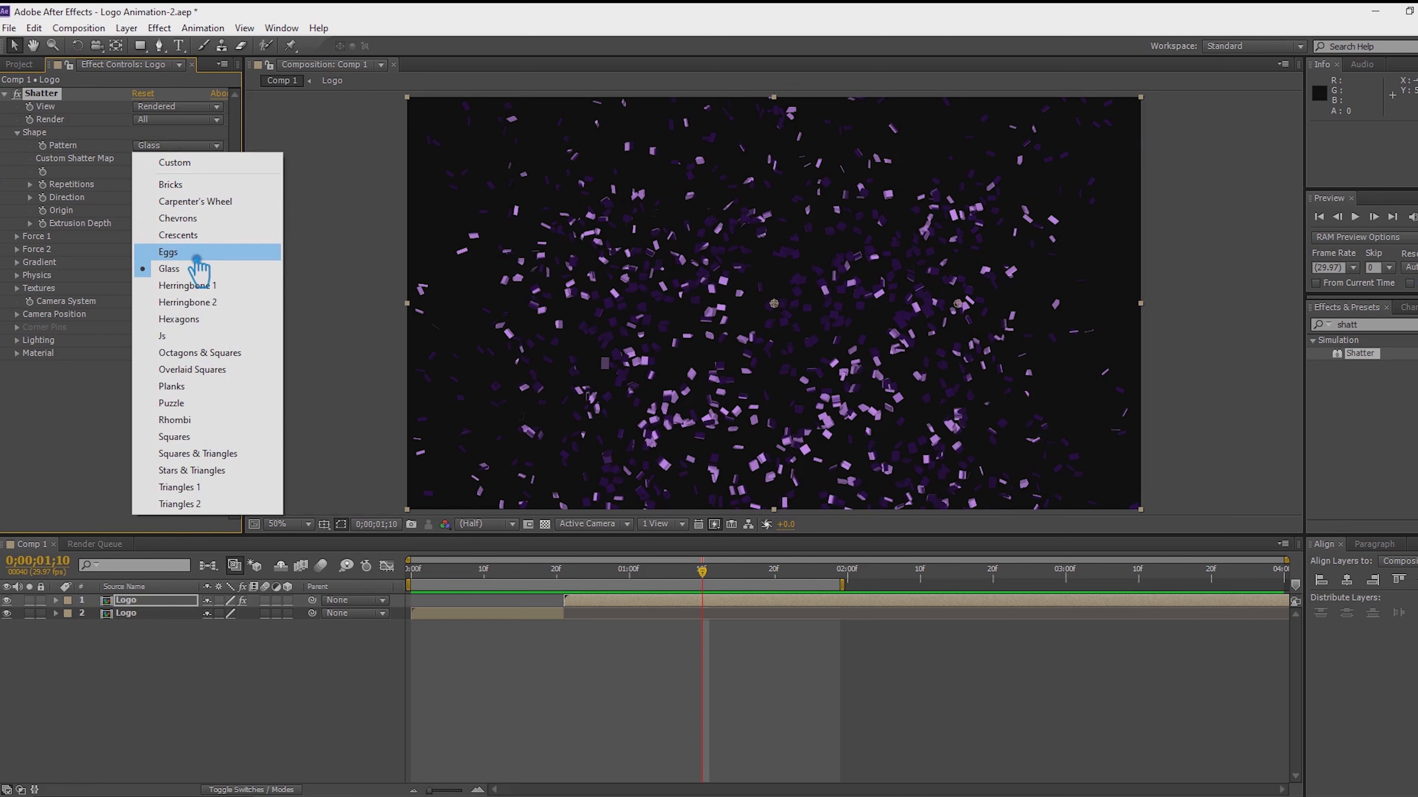
pyautogui.click(201, 185)
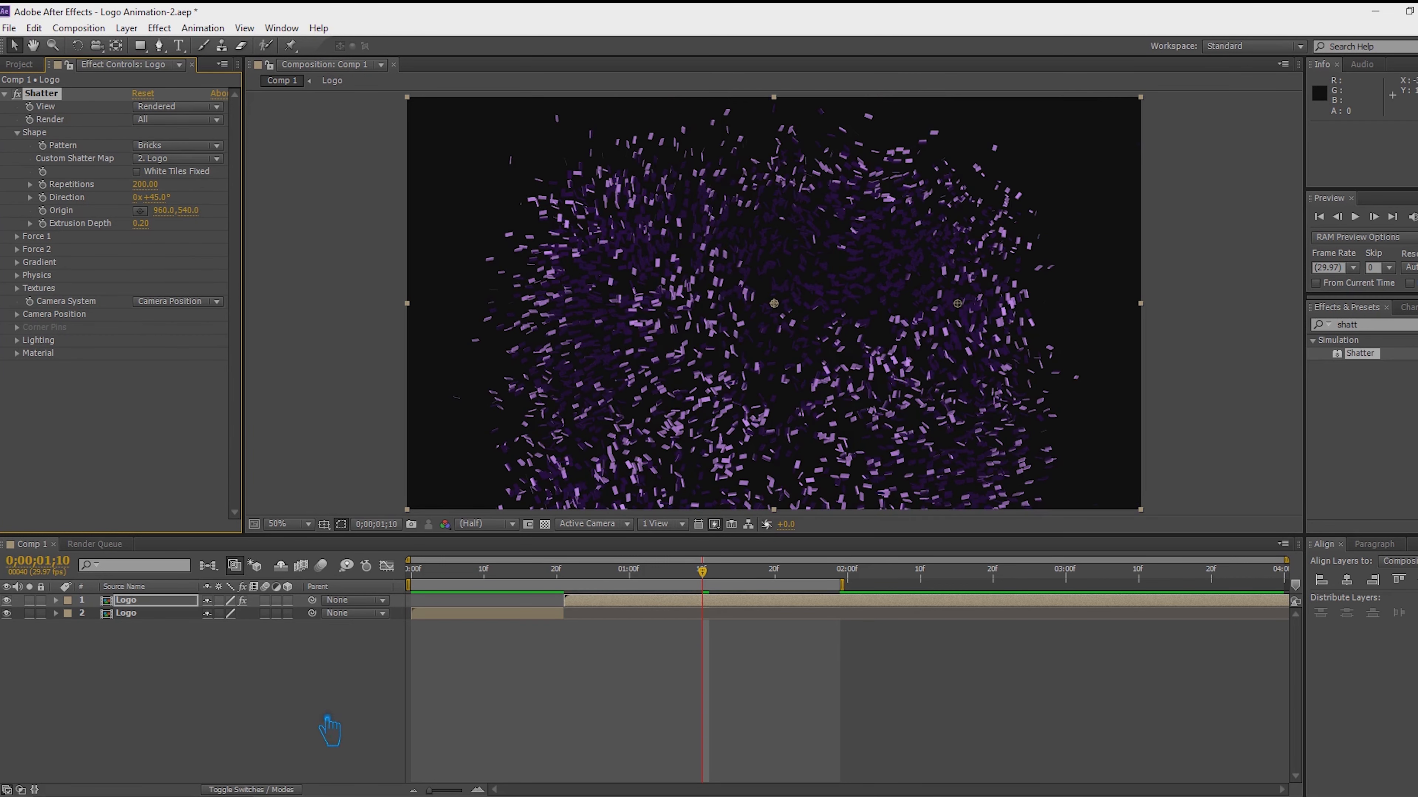
pyautogui.click(157, 146)
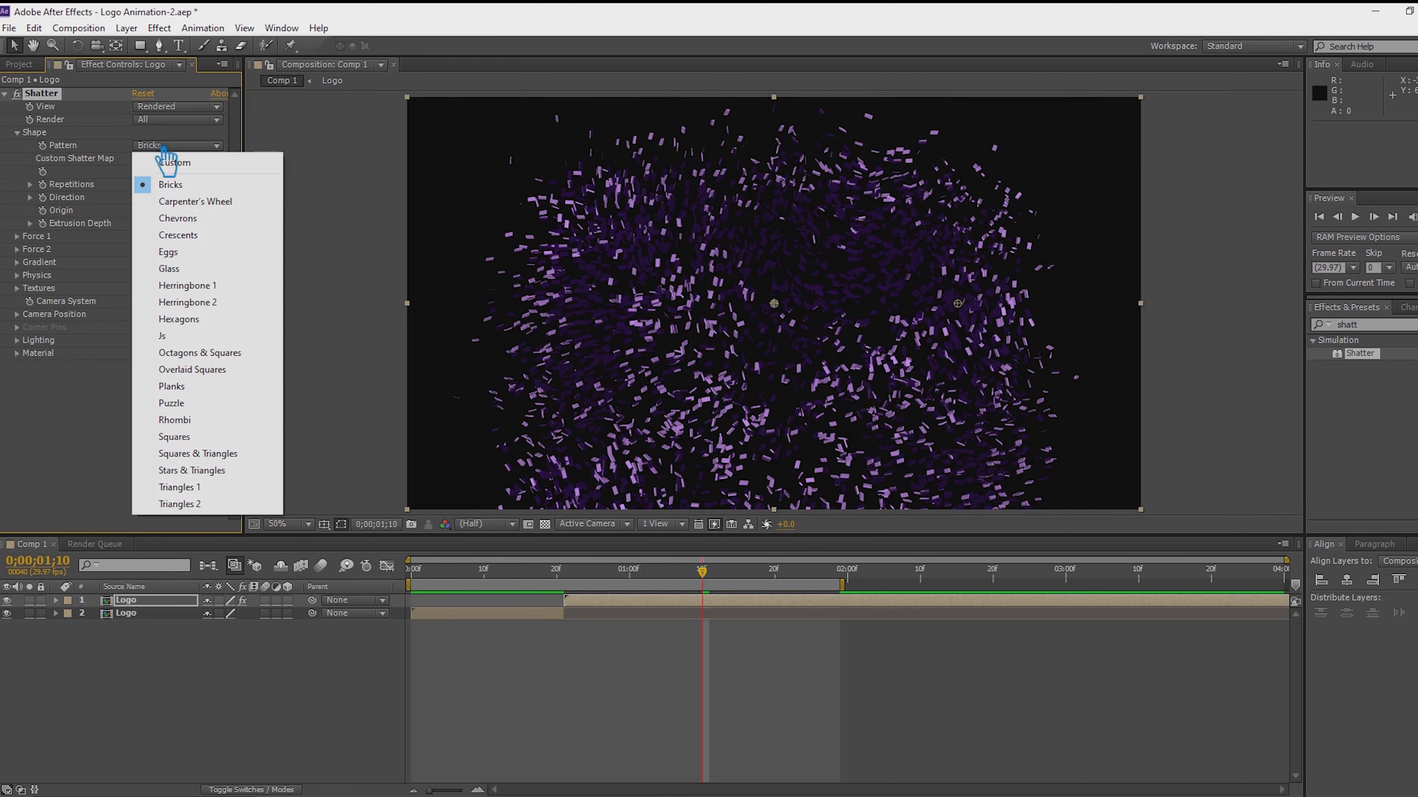
pyautogui.click(190, 202)
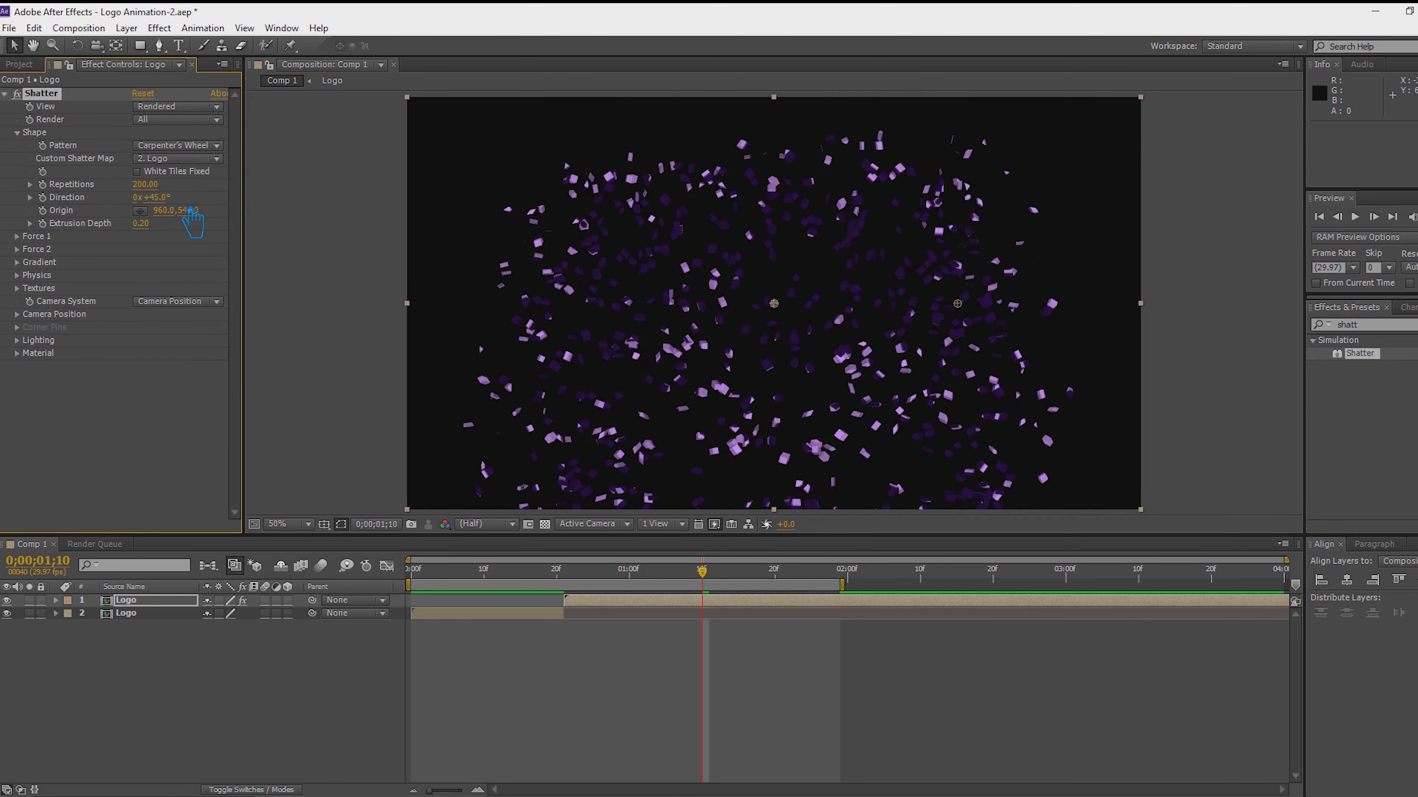
pyautogui.click(173, 146)
pyautogui.click(204, 224)
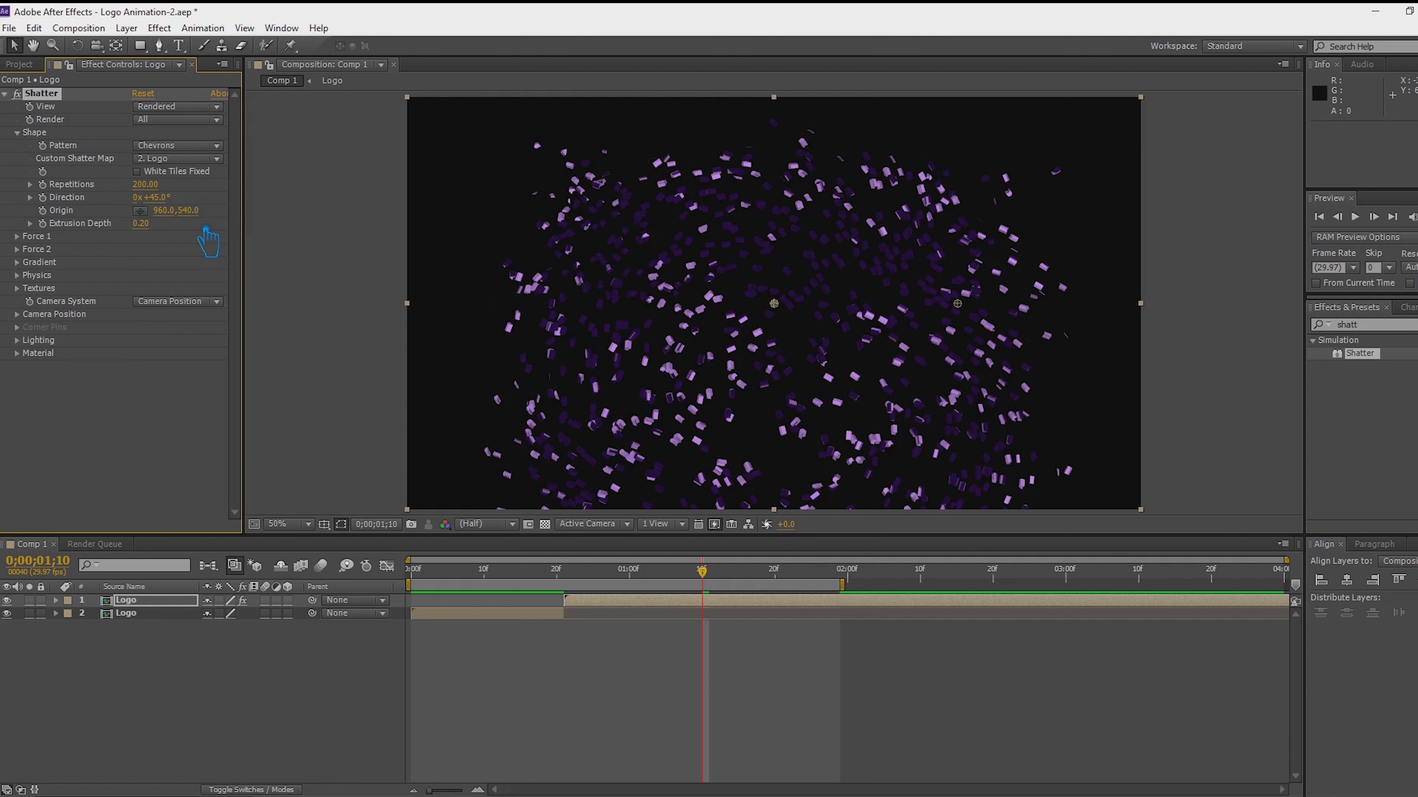
pyautogui.click(177, 146)
pyautogui.click(201, 237)
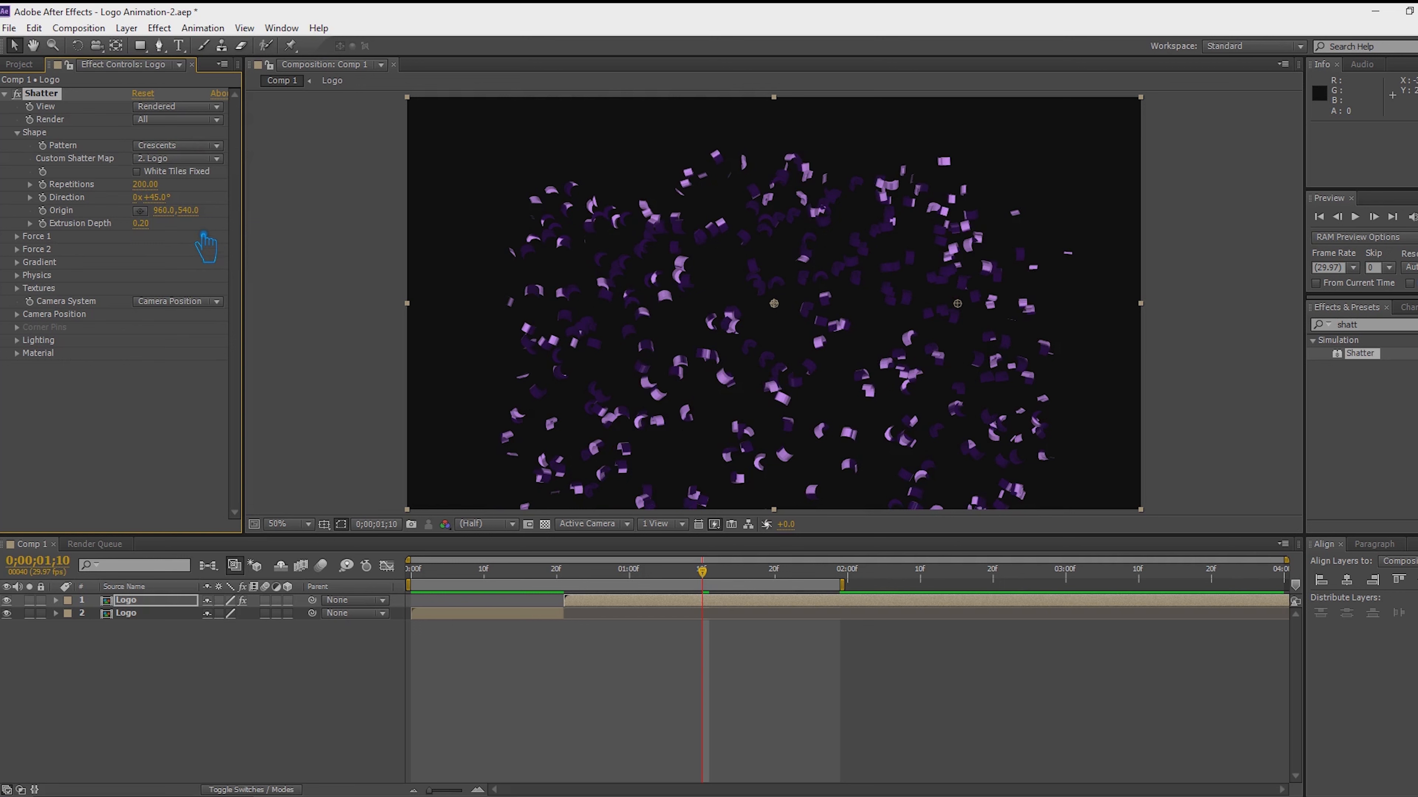
# Compare the Rhombi, Squares, and Squares & Triangles patterns on the Shatter effect.
pyautogui.click(179, 147)
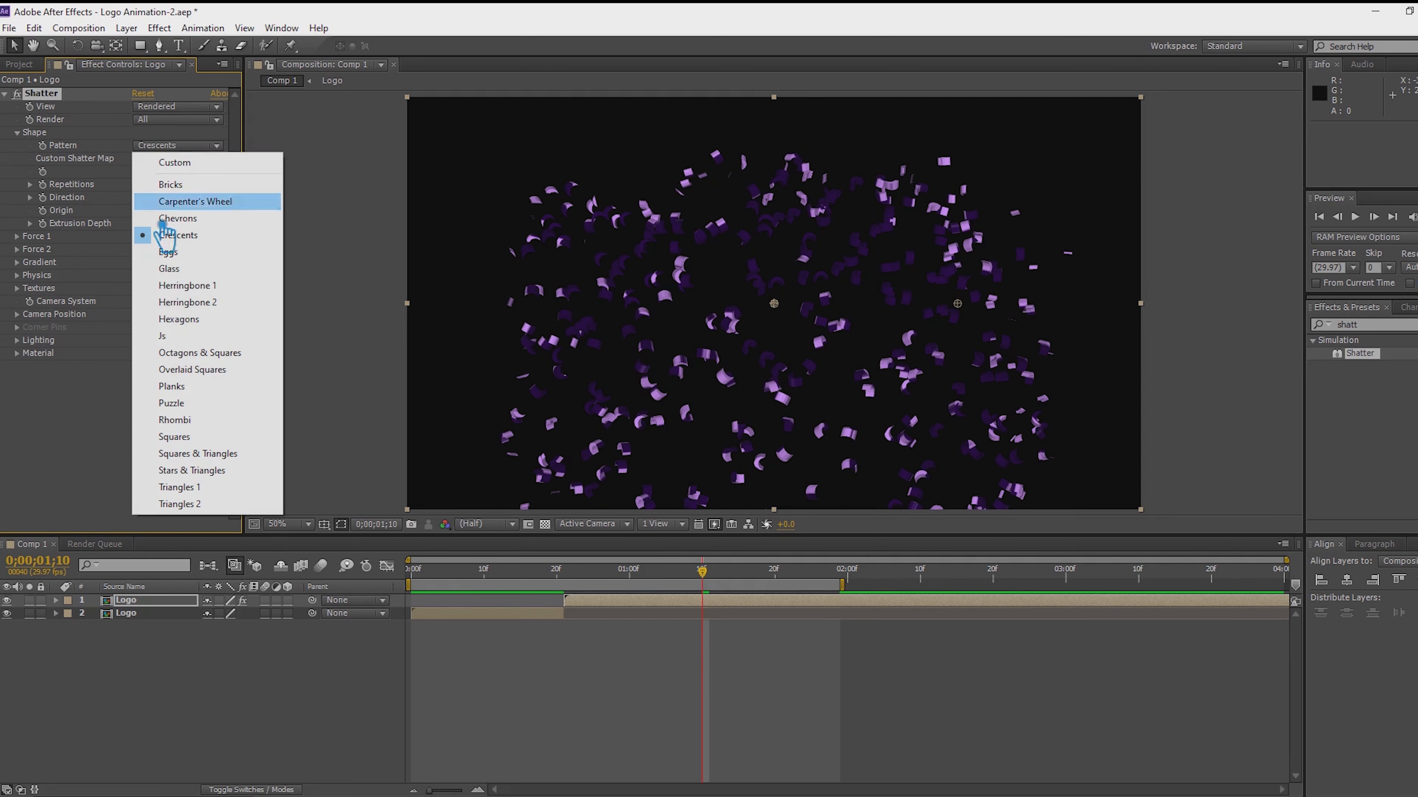
pyautogui.click(204, 416)
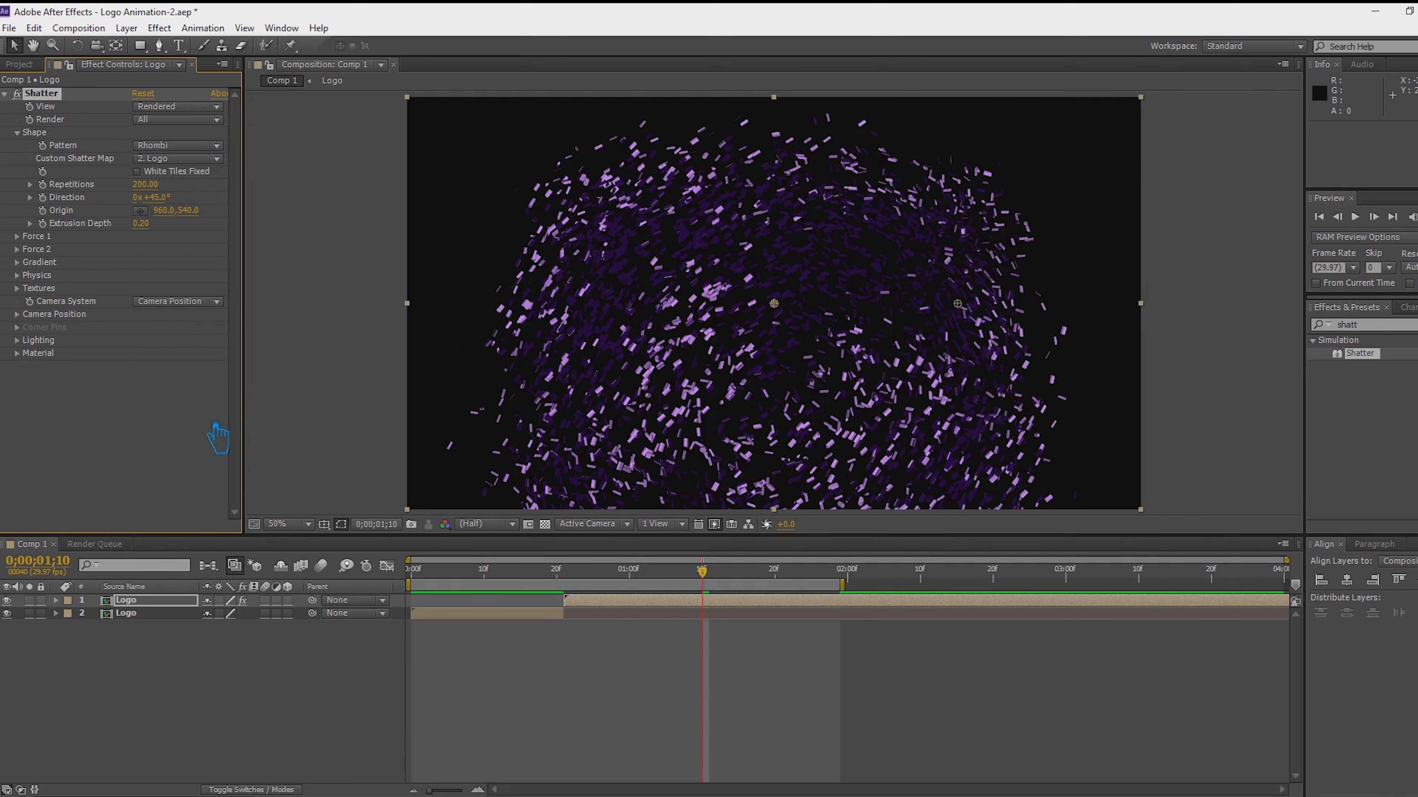
pyautogui.click(157, 146)
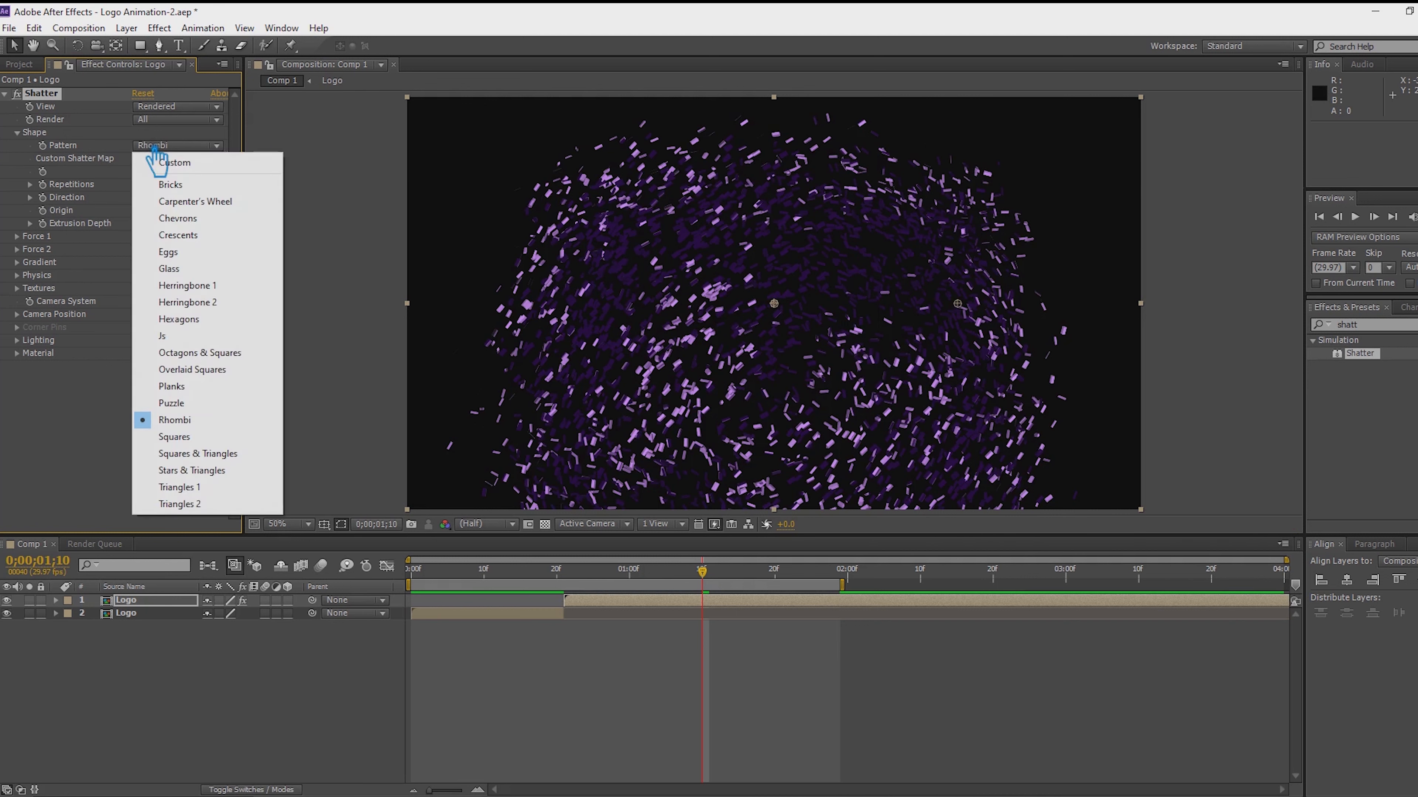
pyautogui.click(210, 438)
pyautogui.click(172, 146)
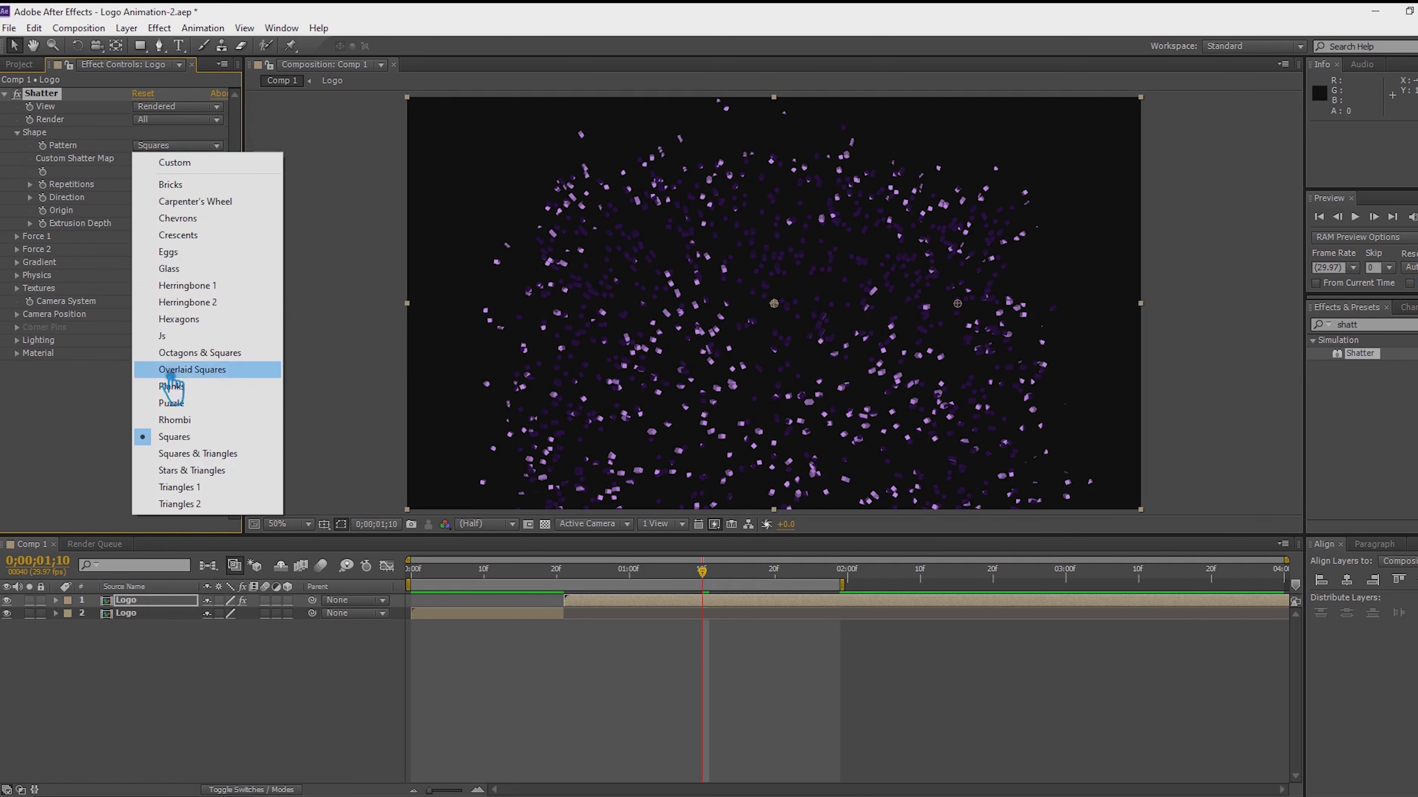
pyautogui.click(203, 453)
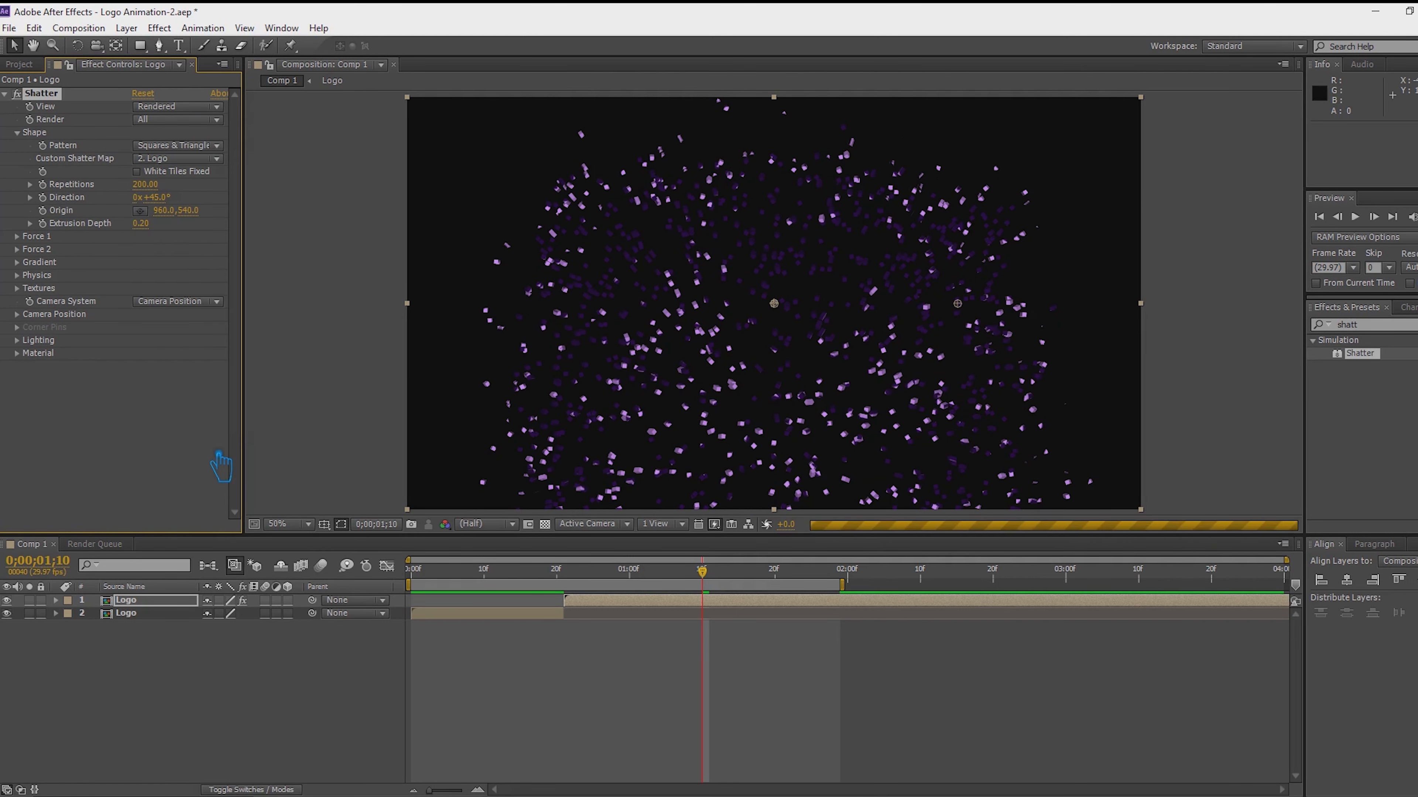
# Try the Stars & Triangles pattern and the Triangles 1 pattern on the Shatter effect.
pyautogui.click(198, 150)
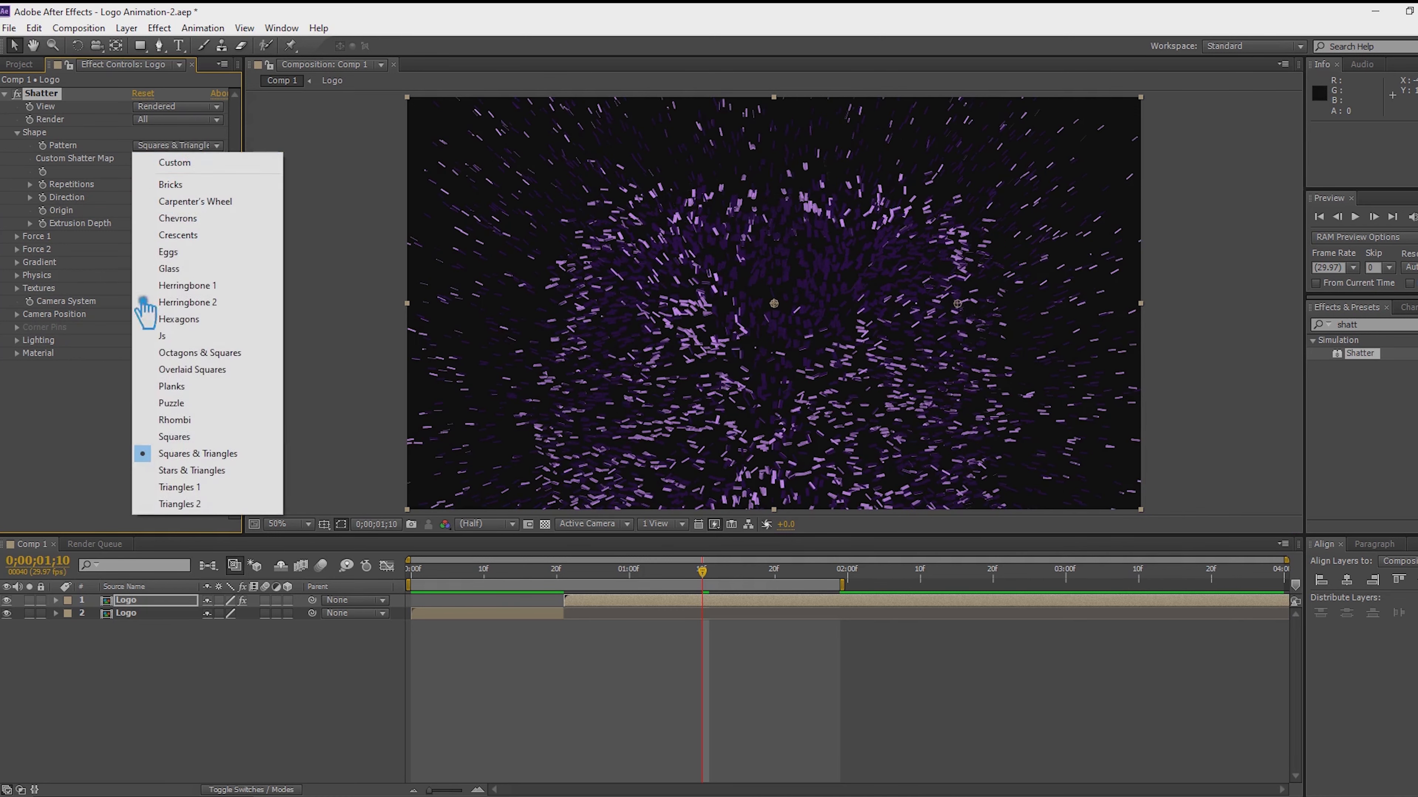
pyautogui.click(215, 471)
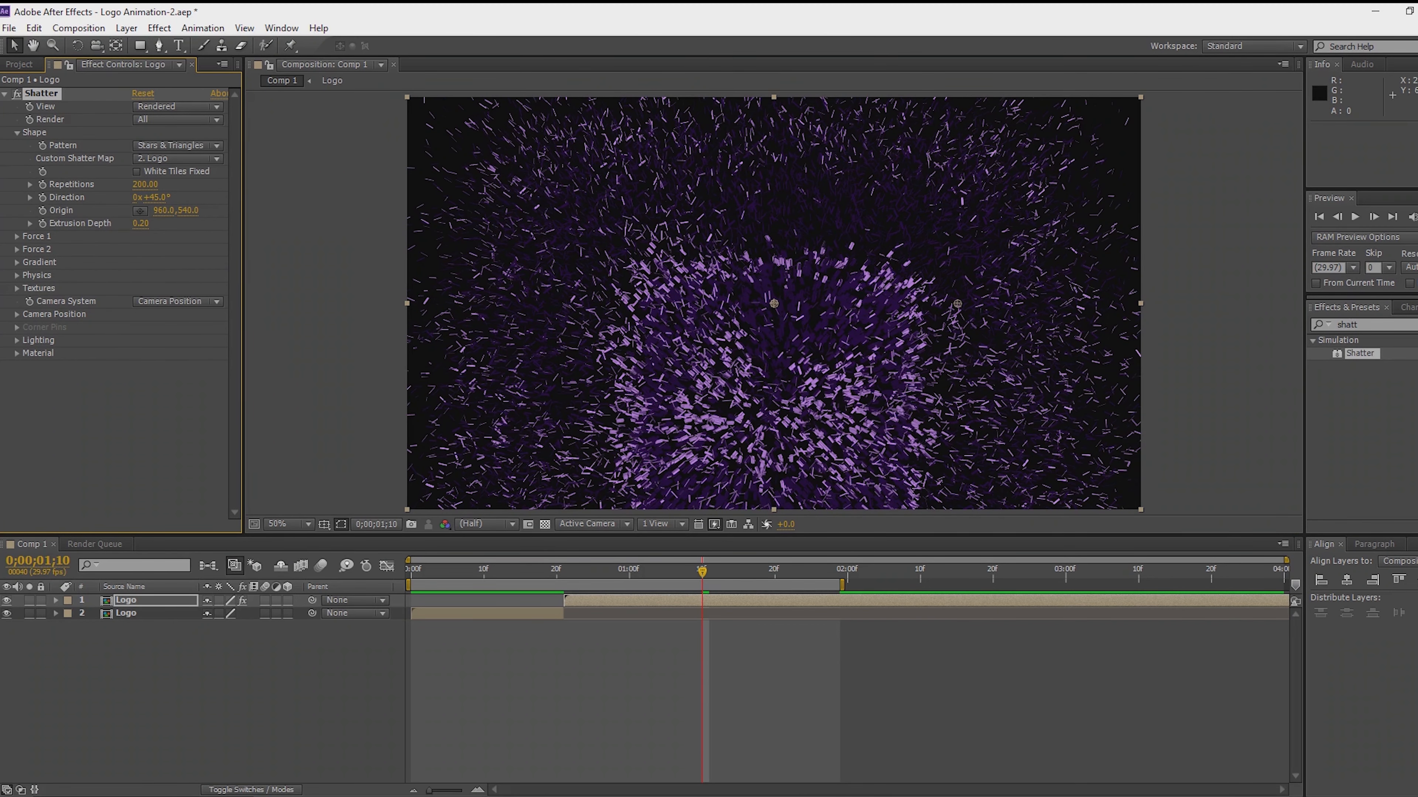
pyautogui.click(178, 147)
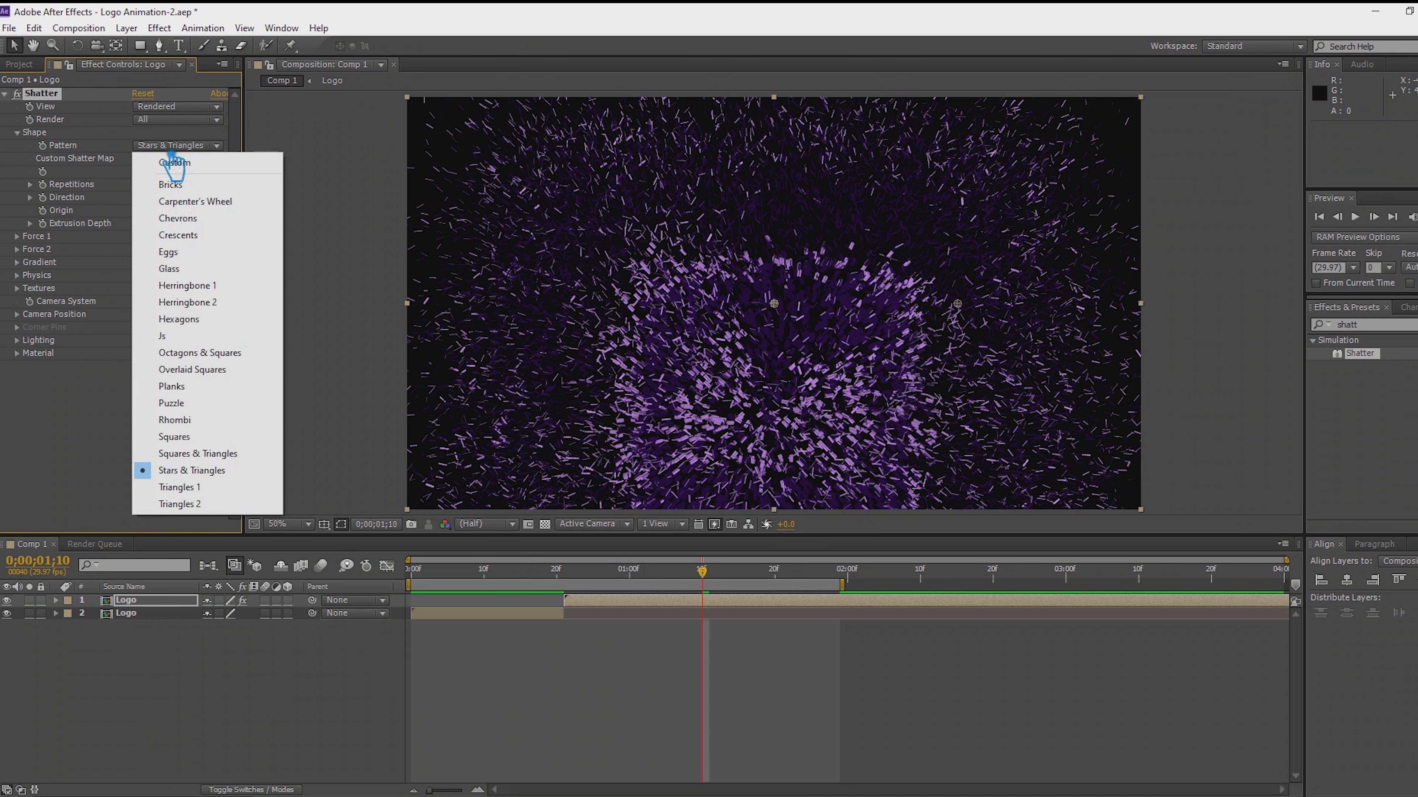
pyautogui.click(204, 494)
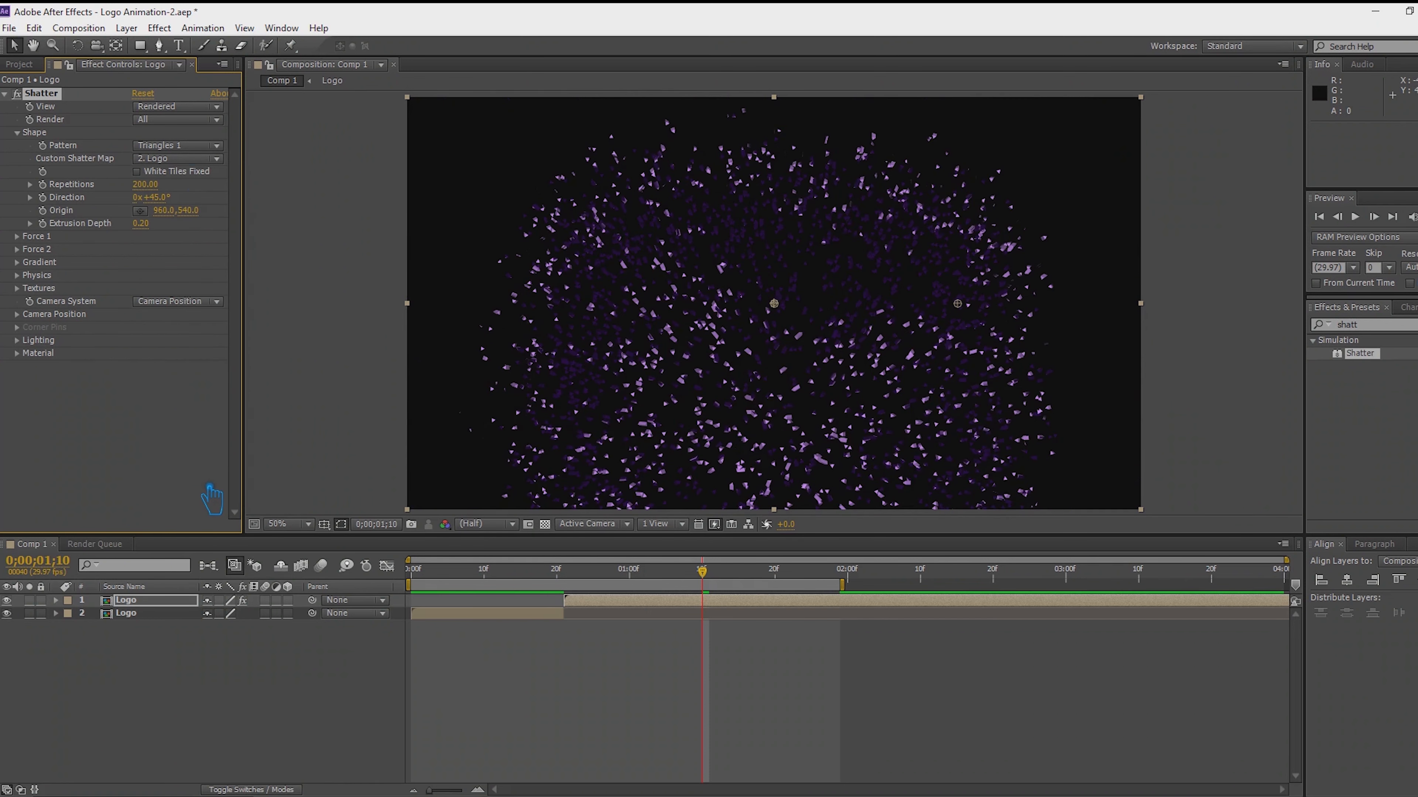
# Try the Eggs pattern once more, and set the Shatter pattern to Crescents.
pyautogui.click(170, 145)
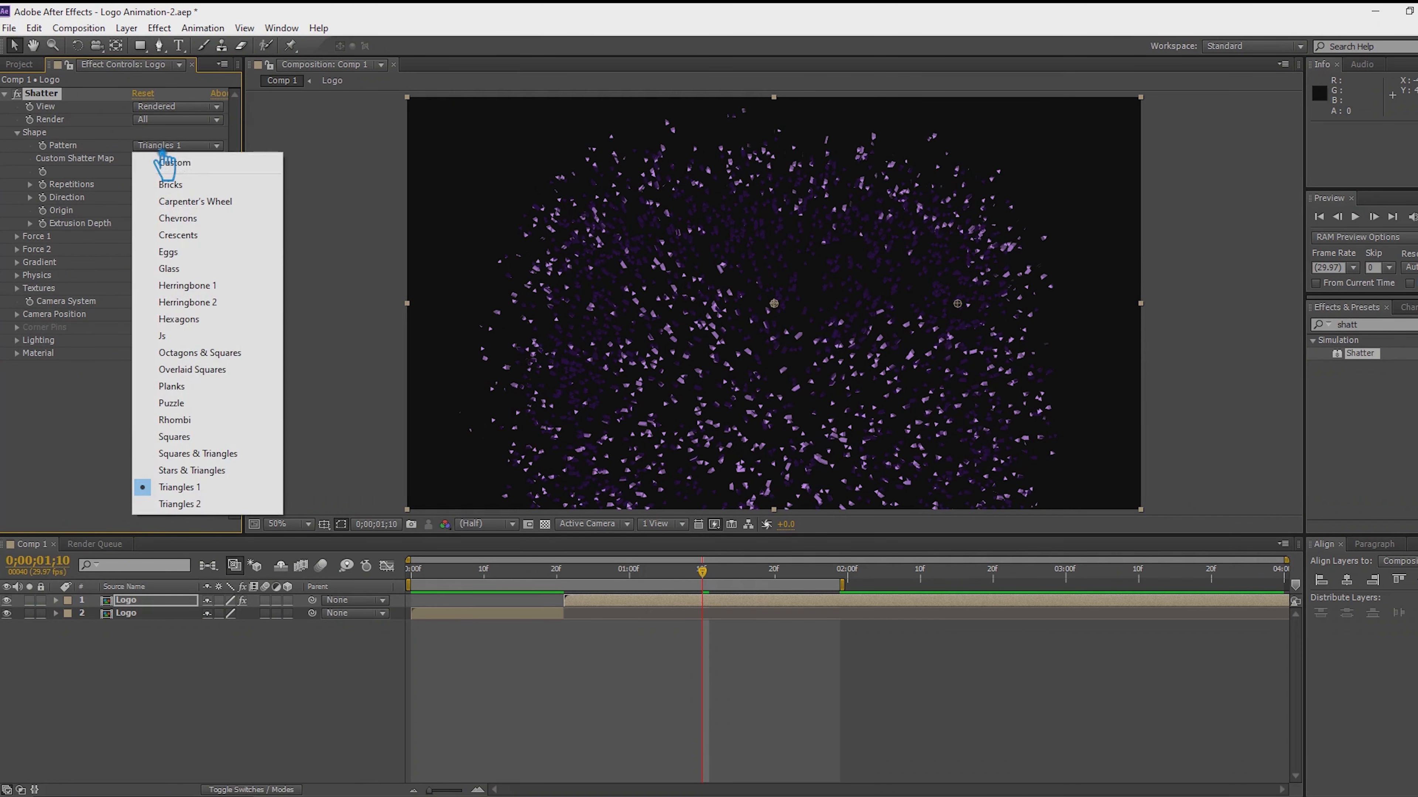
pyautogui.click(202, 254)
pyautogui.click(166, 146)
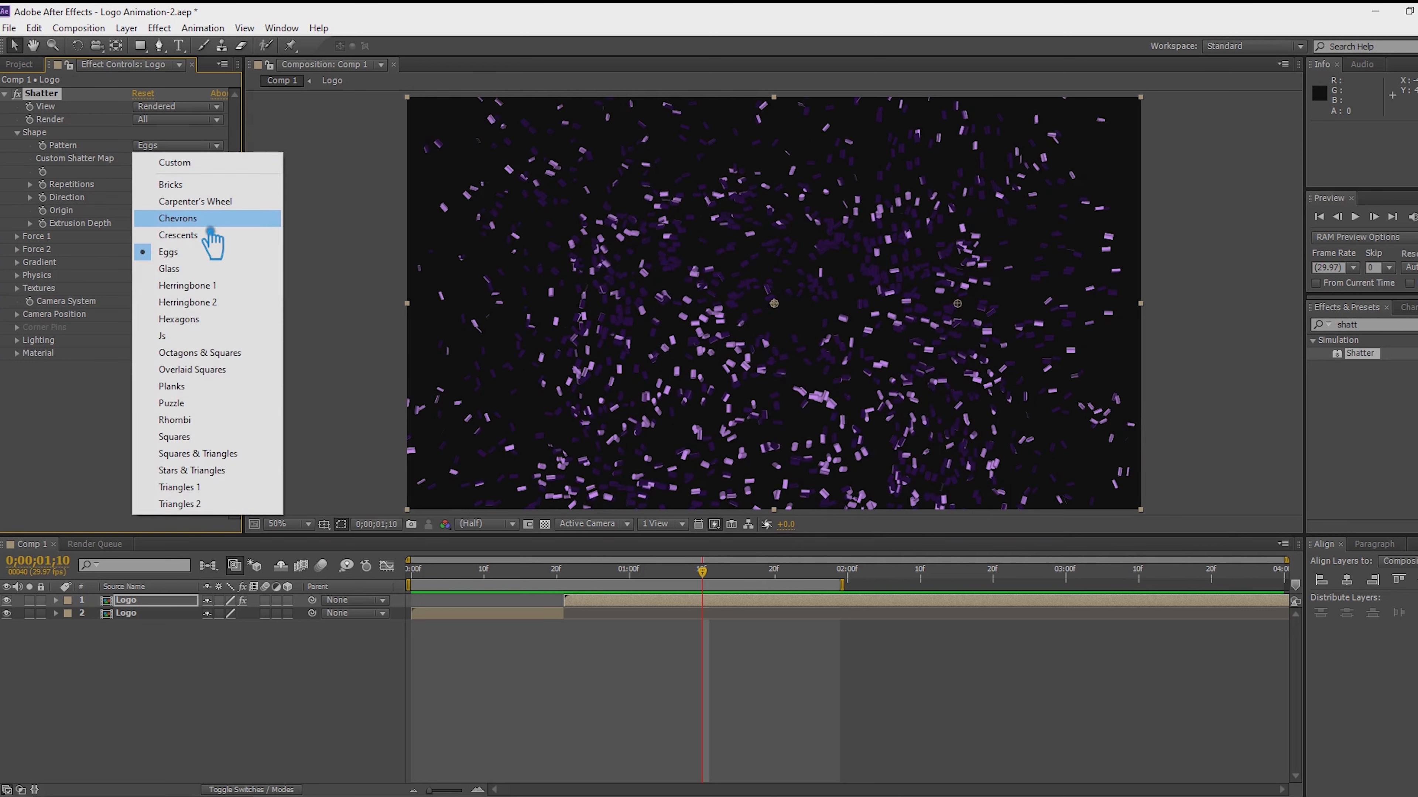
pyautogui.click(225, 239)
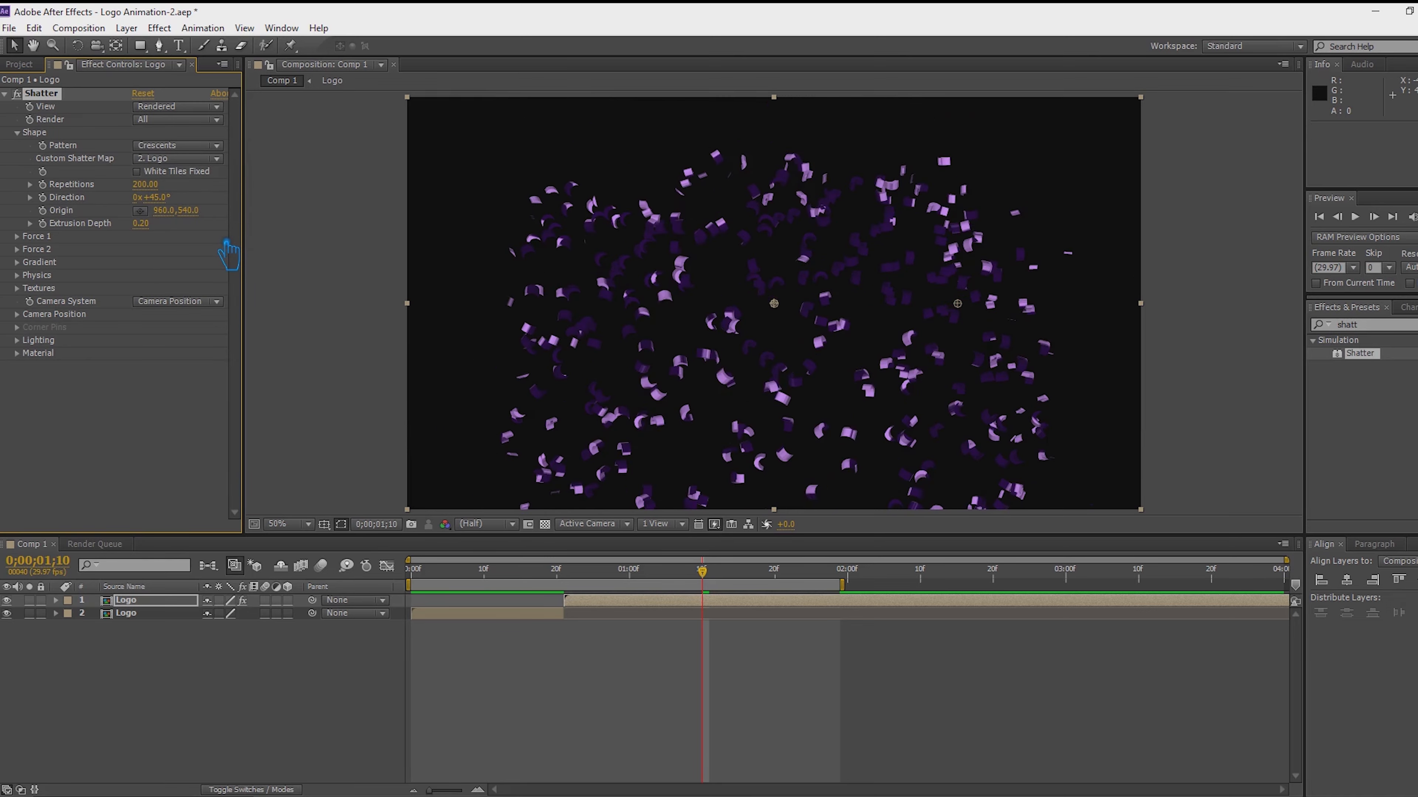